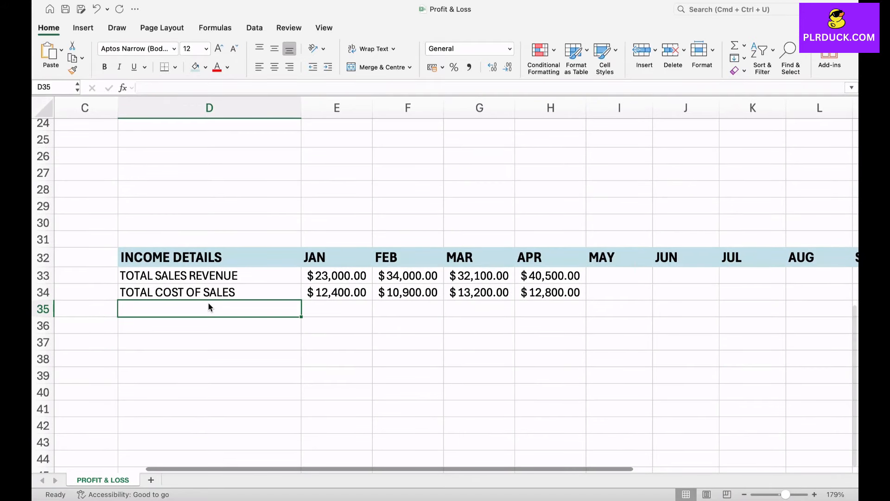
Label the row below total cost of sales as GROSS PROFIT.
text(GROSS PROFIT)
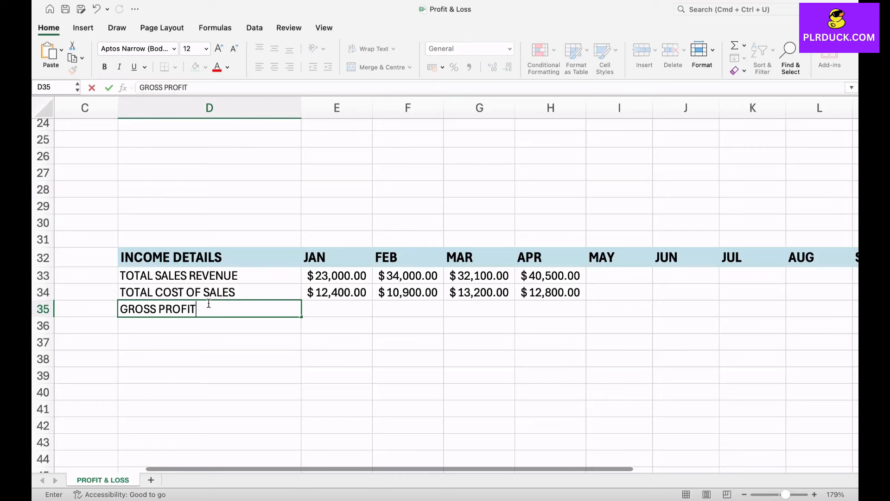
key(Tab)
Enter a formula in the January gross profit cell subtracting total cost of sales from total sales revenue (=E33-E34).
scroll(209, 304, right, 1)
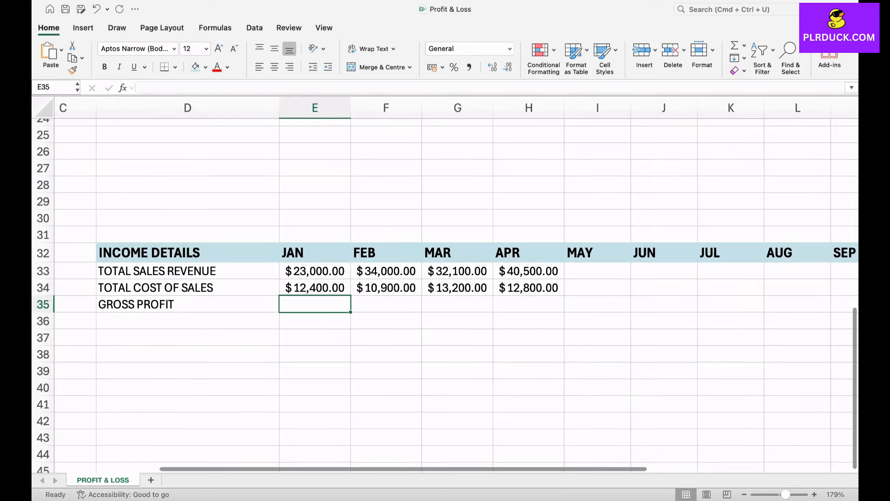
scroll(445, 296, right, 1)
text(=)
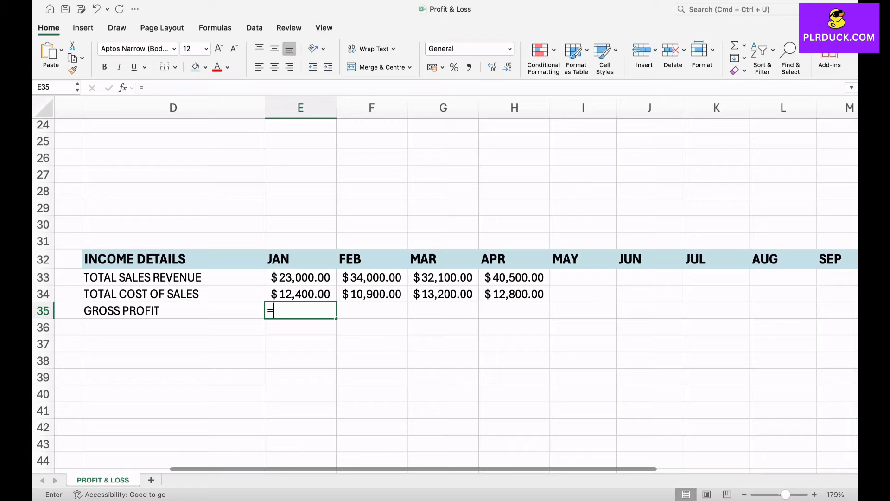
click(300, 277)
text(-)
click(305, 297)
key(Return)
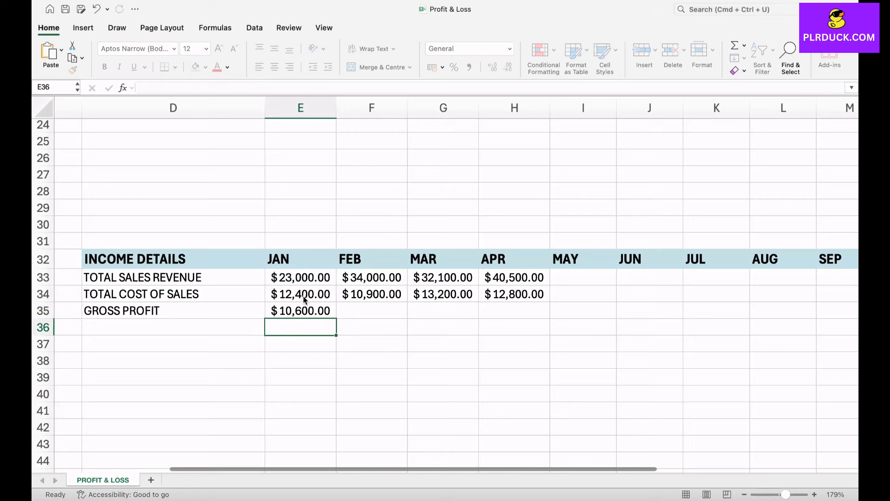
key(Up)
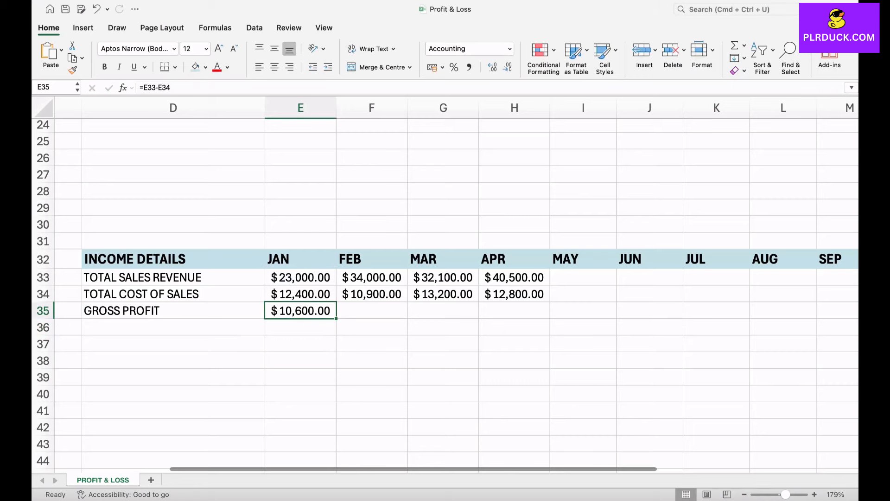
Fill the gross profit formula across all months from JAN through DEC.
scroll(332, 323, down, 5)
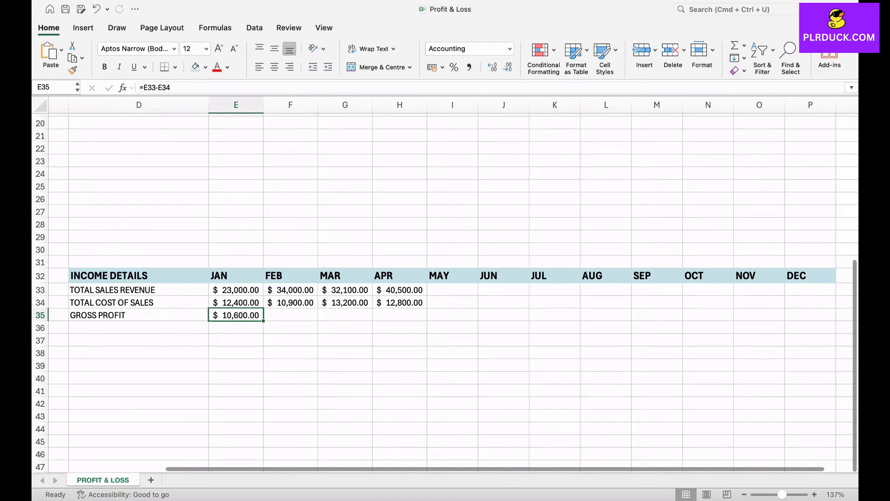
drag(263, 321, 833, 318)
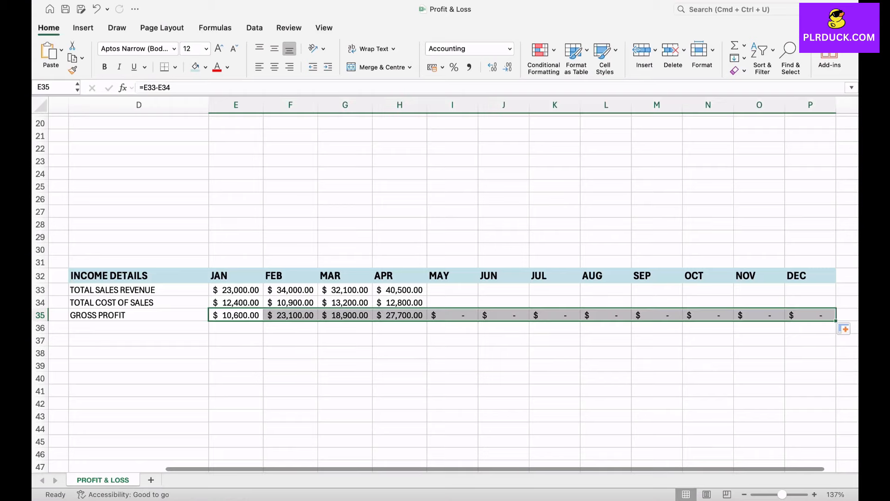
click(504, 365)
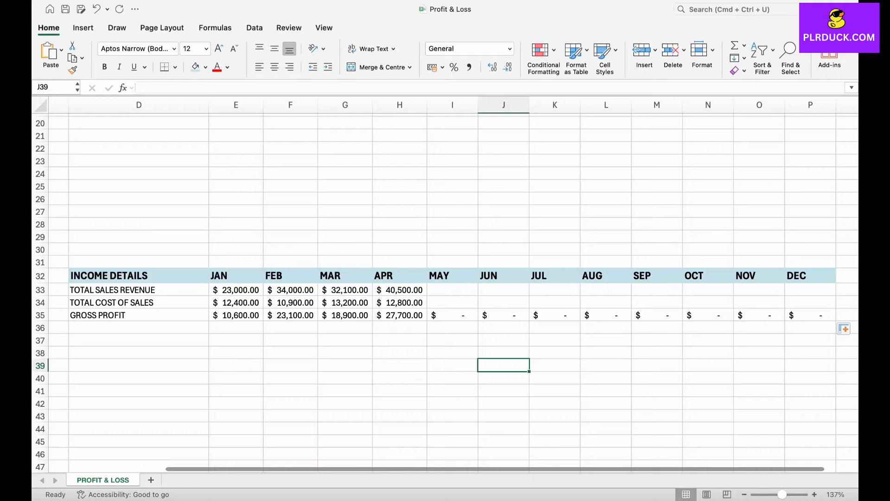
Format the whole GROSS PROFIT row with 14 pt bold text and a light orange fill.
drag(138, 315, 810, 315)
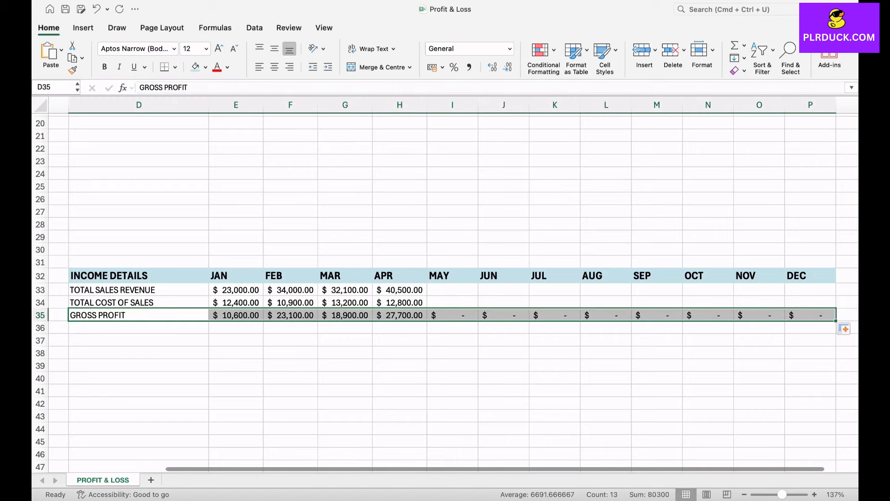
click(219, 48)
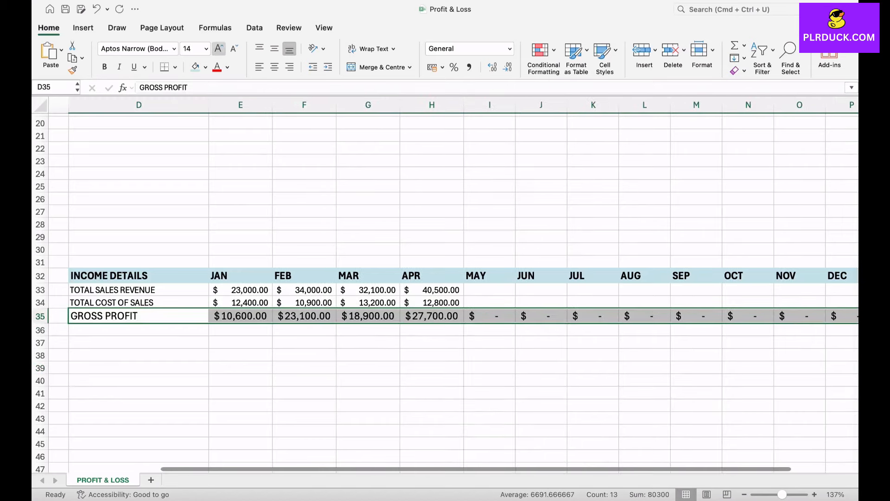
click(105, 67)
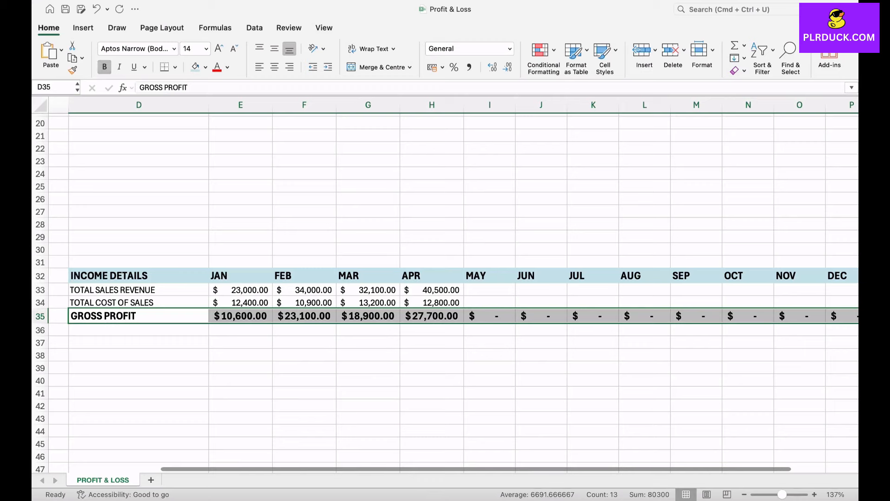
click(206, 67)
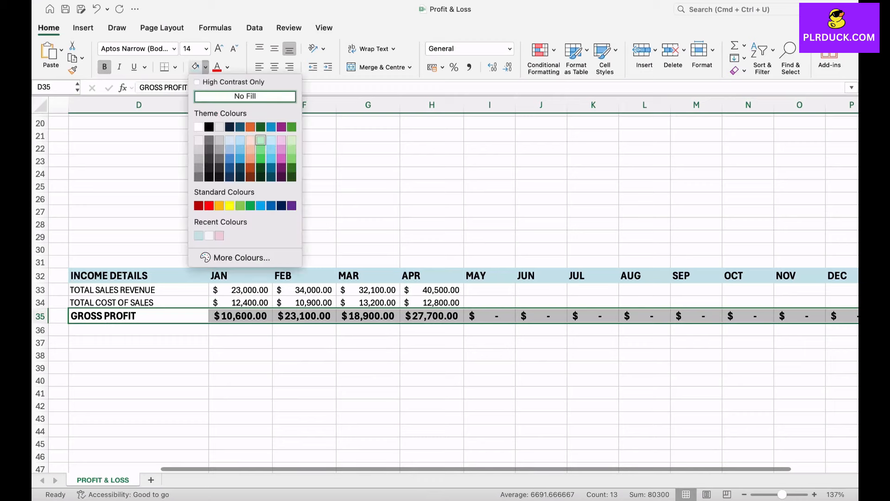
click(250, 139)
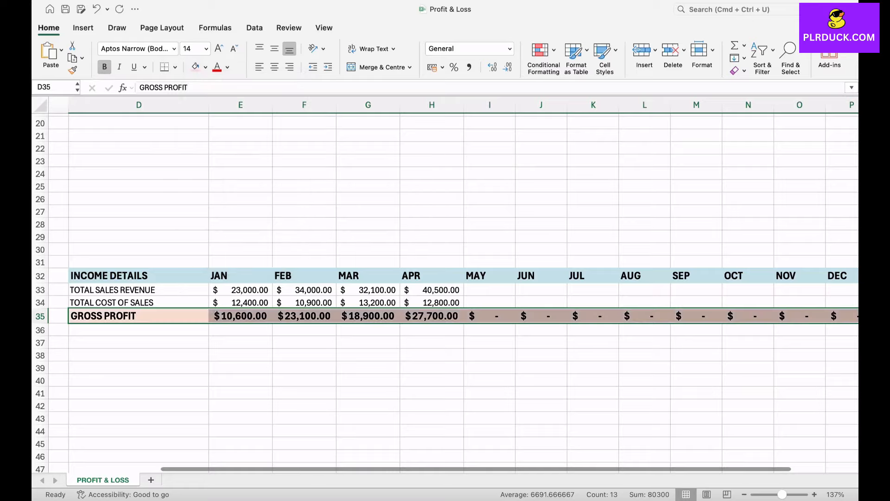
Add the row labels RENTAL INCOME, INTEREST INCOME and OTHER INCOMES below GROSS PROFIT.
scroll(446, 279, down, 3)
click(147, 294)
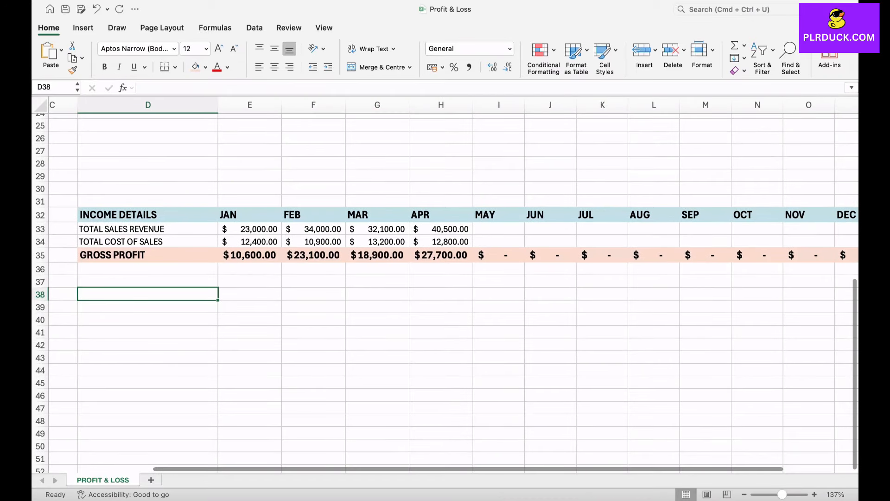
scroll(445, 292, down, 1)
scroll(445, 292, right, 1)
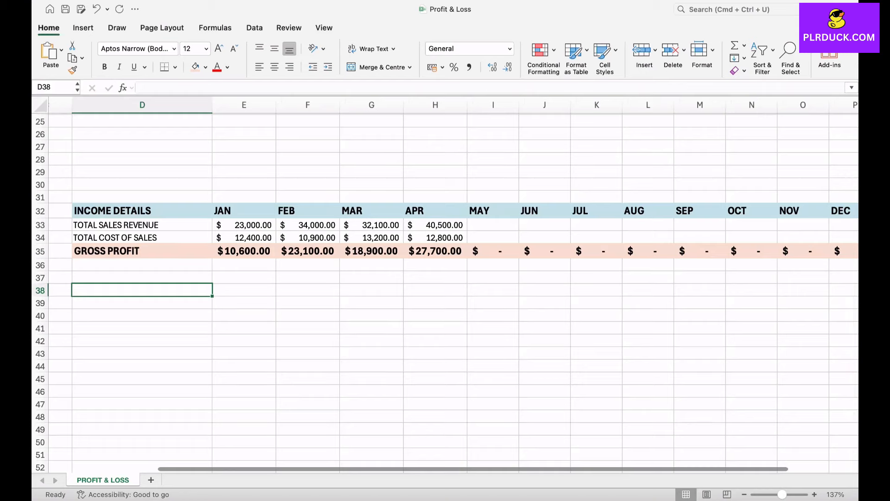
click(142, 265)
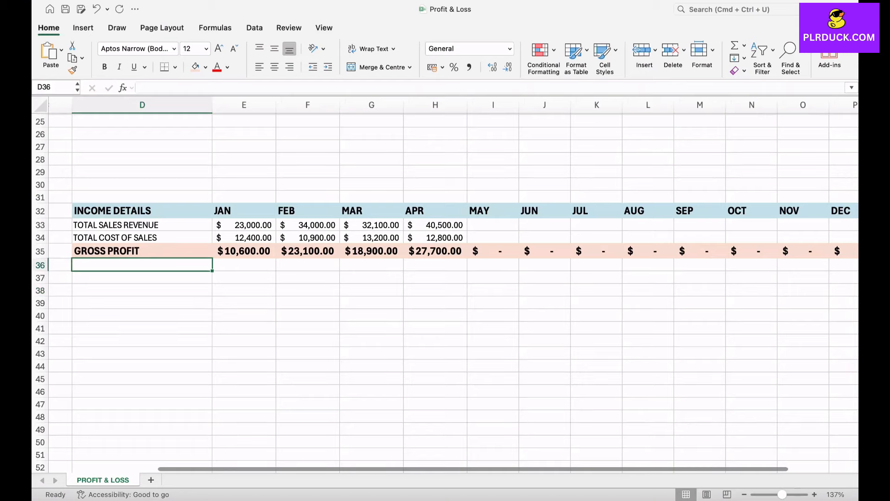
text(RENTAL )
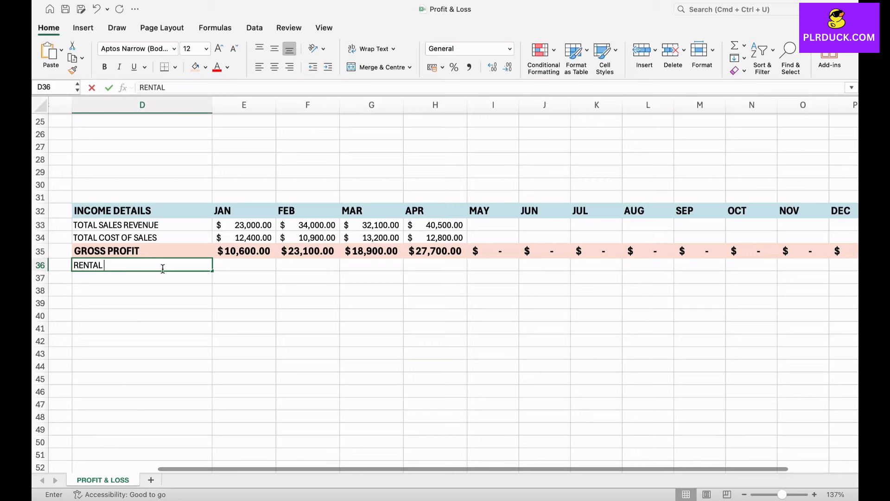
text(INCOME)
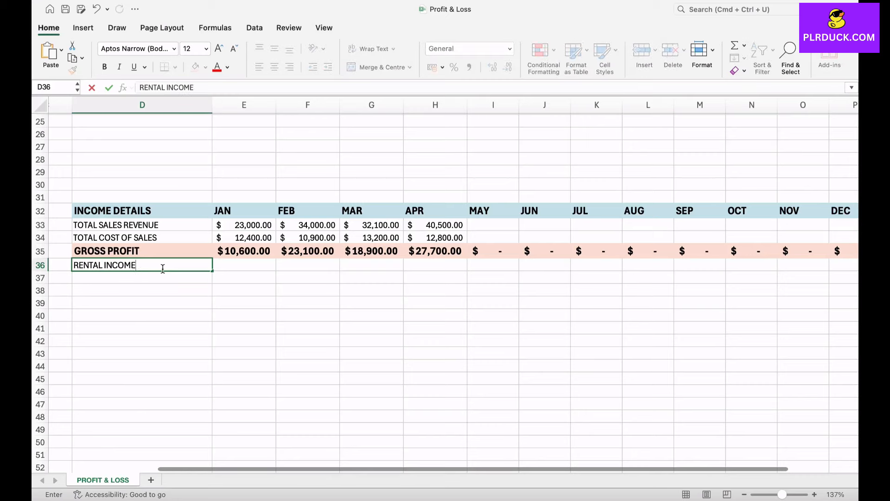
key(Return)
text(IN)
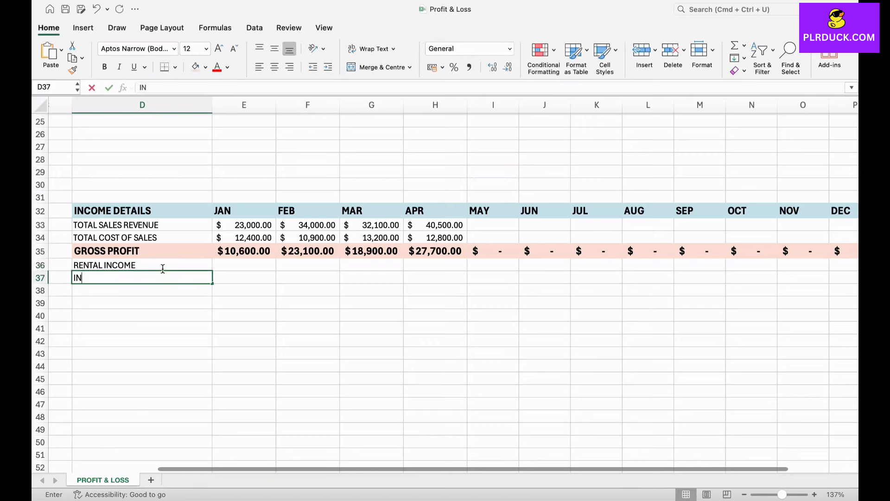
text(TERES)
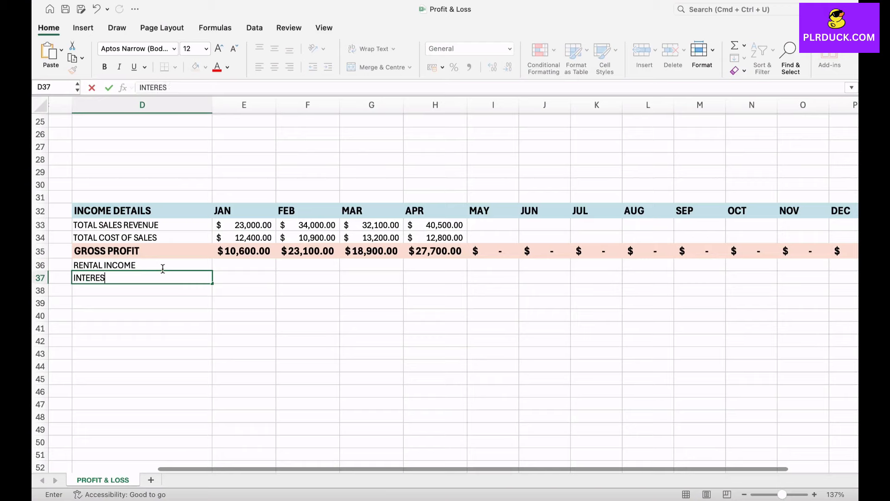
text(T INCOME)
key(Return)
text(OTHE)
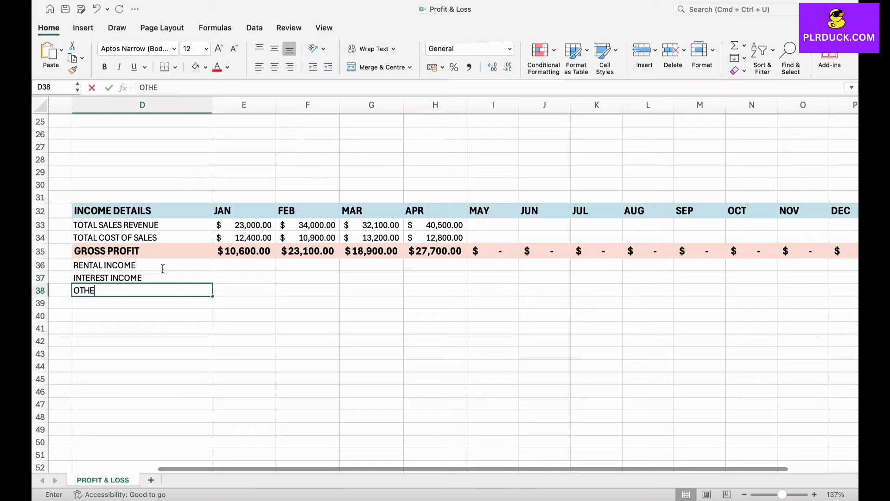
text(R INC)
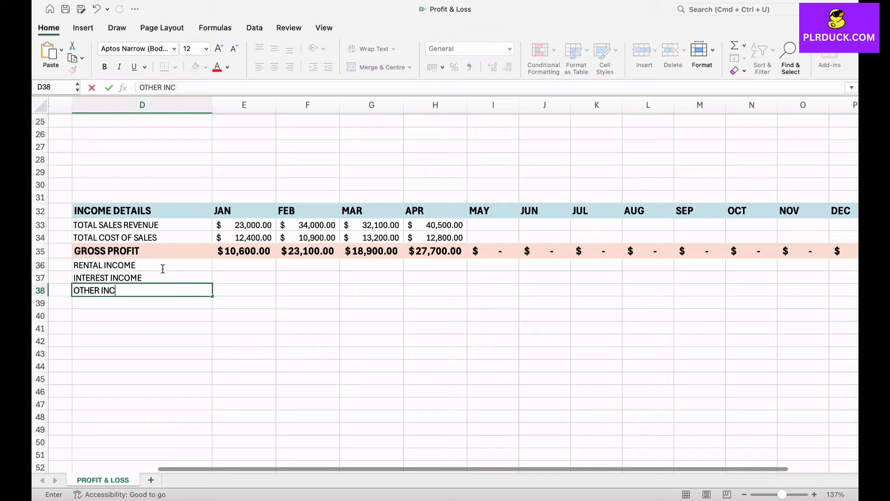
text(OMES)
Enter rental income for JAN to APR as 2400, 2300, 2400 and 2400.
click(244, 265)
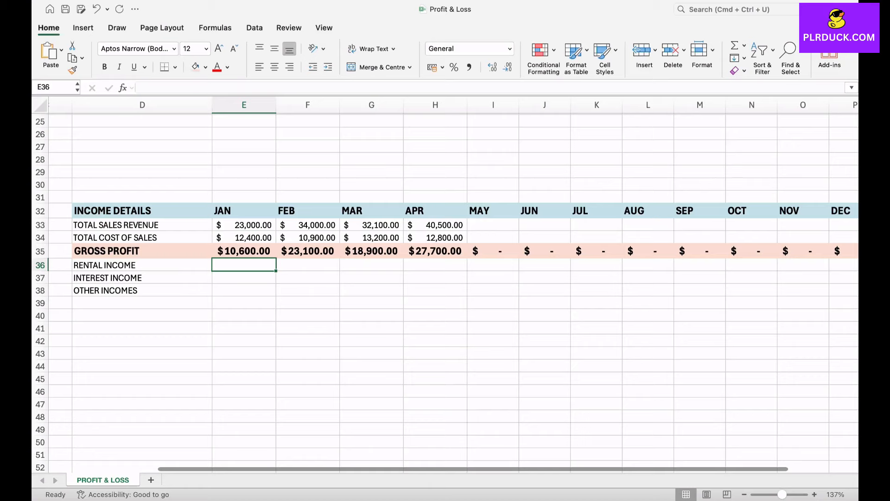
text(2400)
key(Tab)
text(2300)
key(Tab)
text(2400)
Enter interest income for JAN to APR as 900, 1200, 1000 and 1100.
key(Tab)
text(2400)
key(Return)
text(900)
key(Tab)
text(1200)
key(Tab)
text(1000)
Enter other incomes for JAN to APR as 800, 900, 550 and 900.
key(Tab)
text(1100)
key(Return)
text(800)
key(Tab)
text(900)
key(Tab)
text(550)
key(Tab)
text(900)
key(Return)
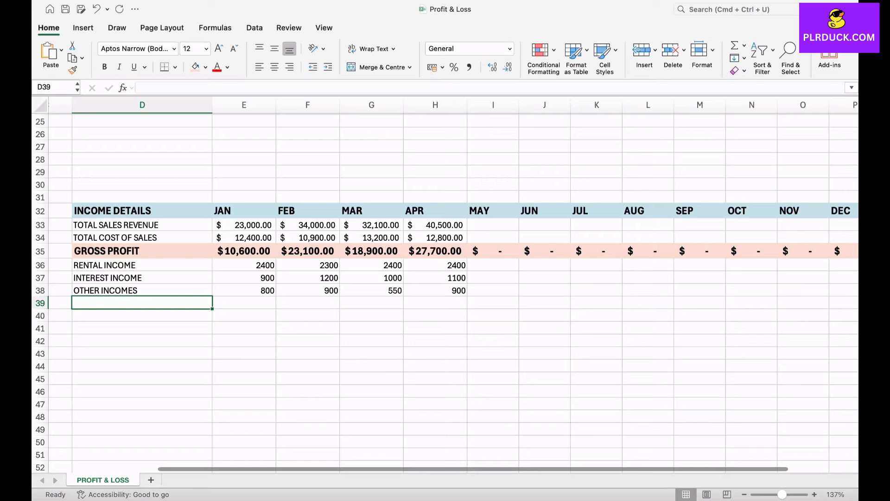
Apply the $ English (United States) accounting format to the three new income rows across all months.
drag(250, 265, 856, 290)
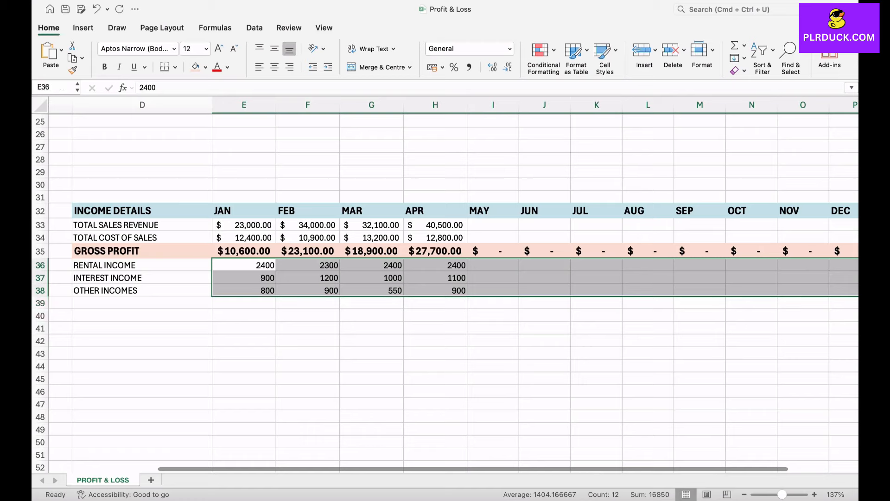
click(443, 68)
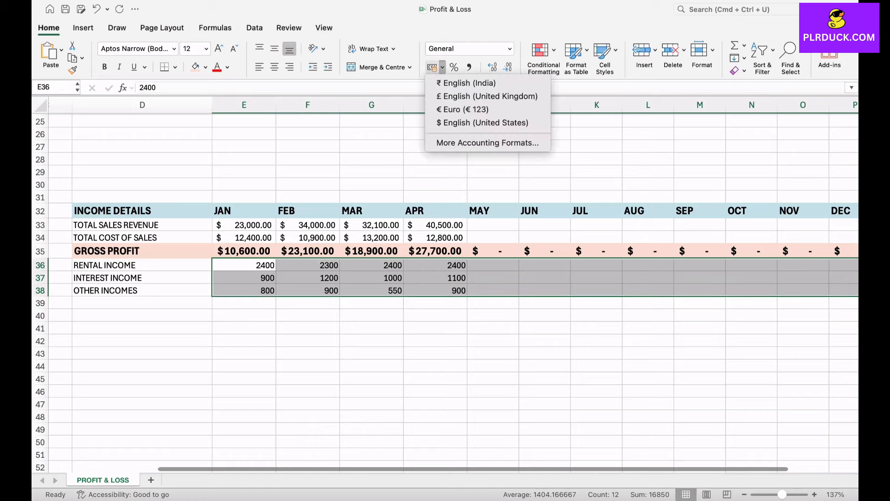
click(482, 123)
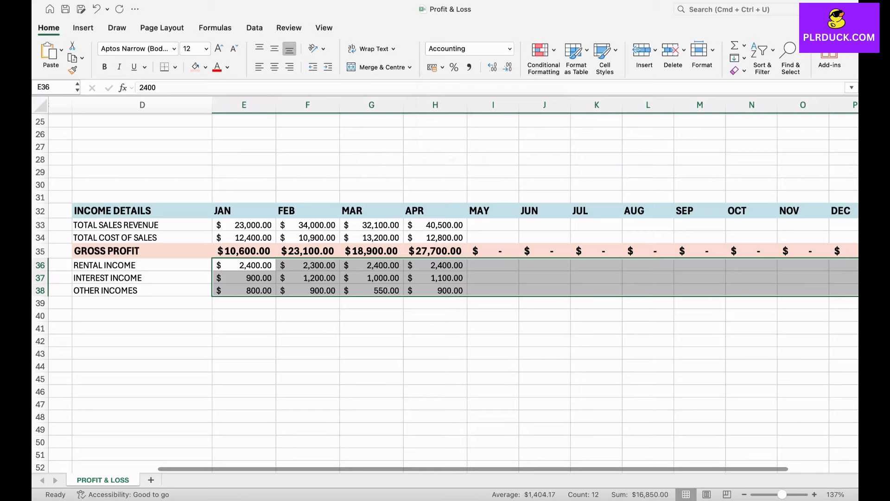
Add the row label TOTAL NON OPERATING INCOME below OTHER INCOMES.
click(307, 316)
click(244, 302)
click(142, 302)
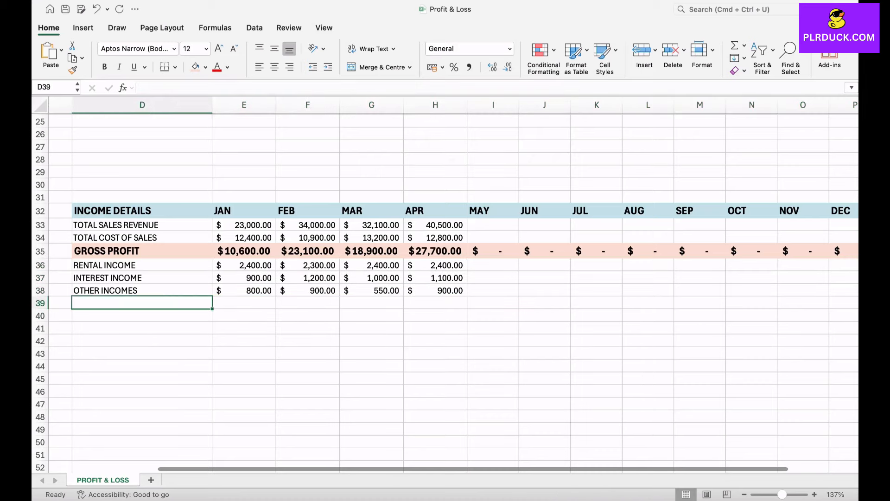
text(TOTAL NON OPE)
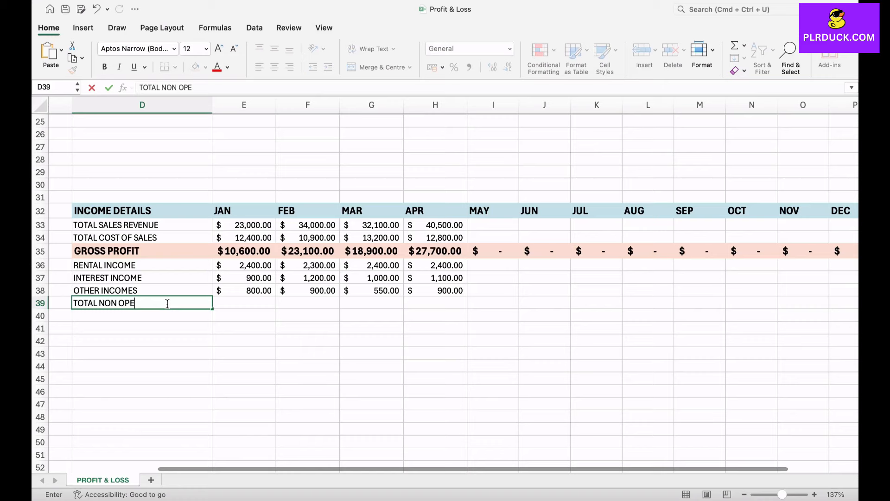
text(RATING INCOME)
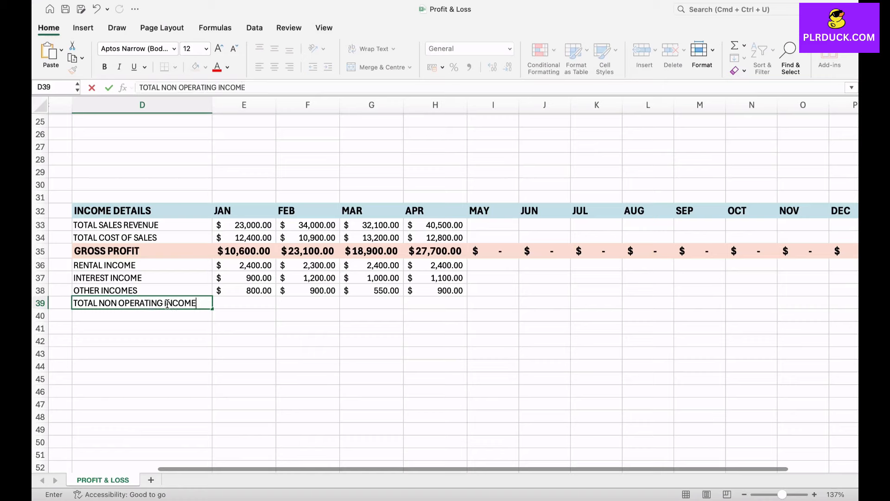
key(Tab)
Enter a SUM formula for January totalling the rental, interest and other income cells (E36:E38).
text(=)
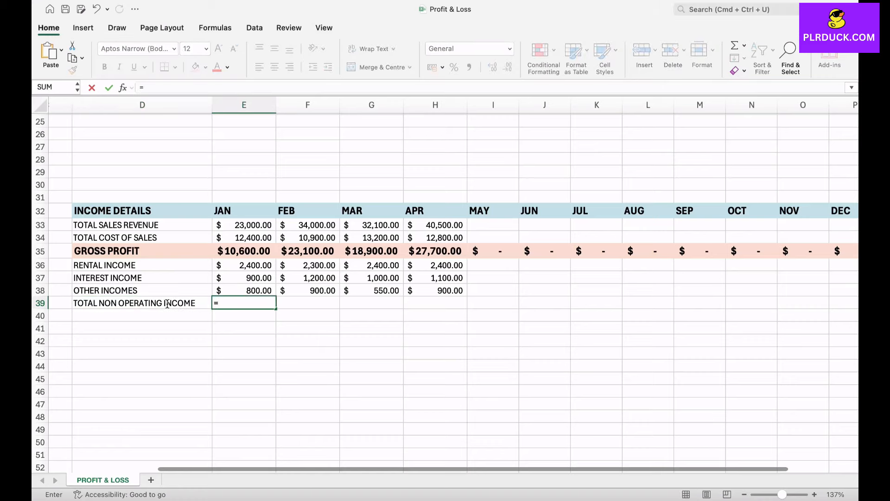
text(SUM()
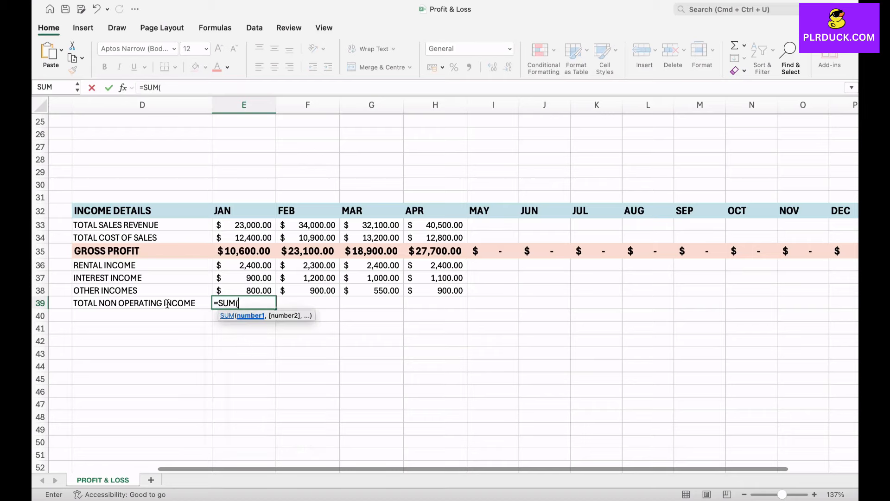
click(264, 267)
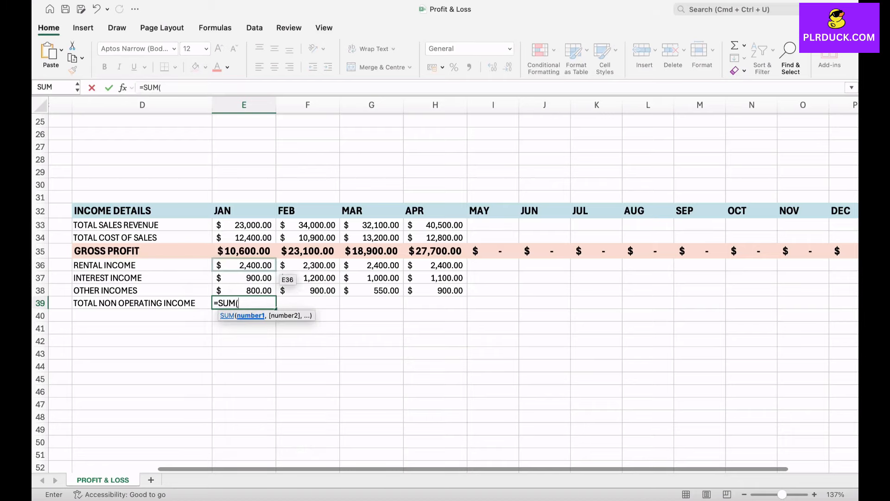
drag(260, 266, 260, 290)
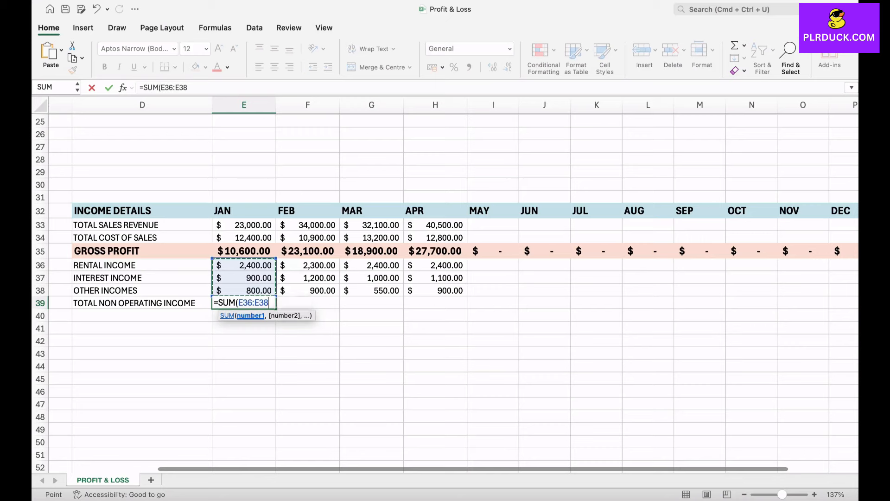
key(Return)
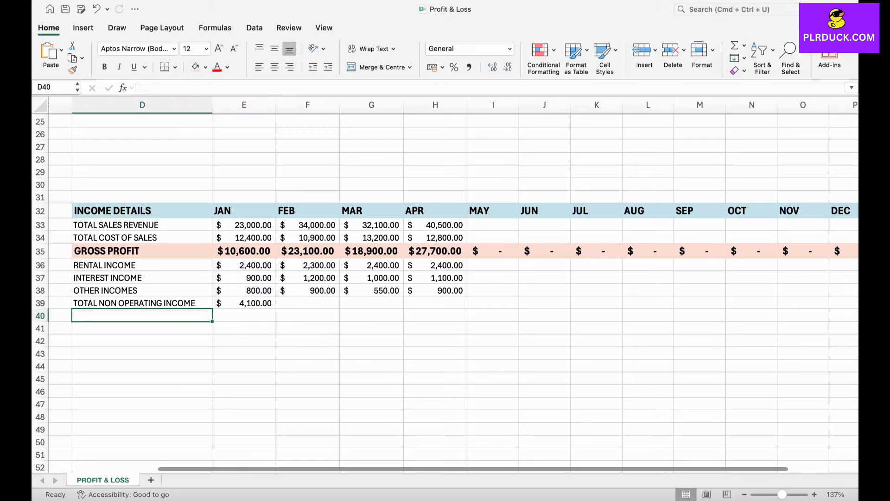
Fill the January TOTAL NON OPERATING INCOME formula across the remaining months through DEC.
click(244, 303)
drag(276, 309, 715, 307)
scroll(478, 331, left, 5)
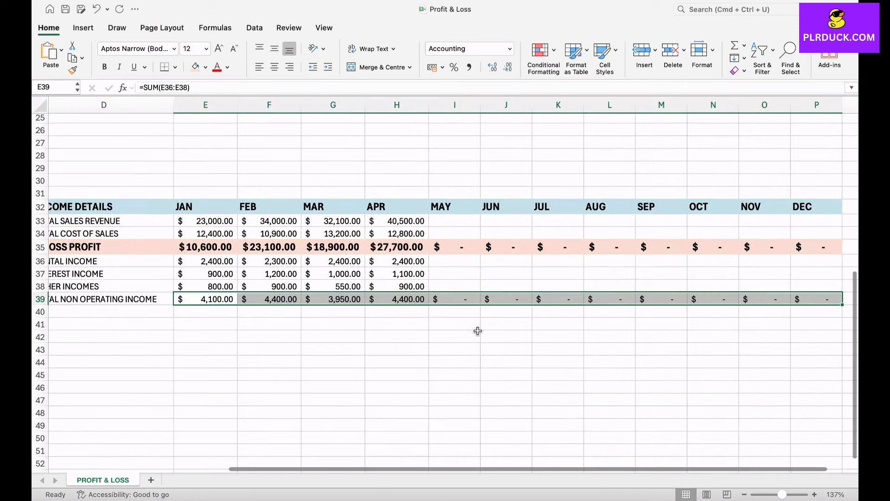
scroll(478, 331, down, 2)
scroll(478, 330, right, 2)
scroll(446, 292, left, 3)
click(140, 316)
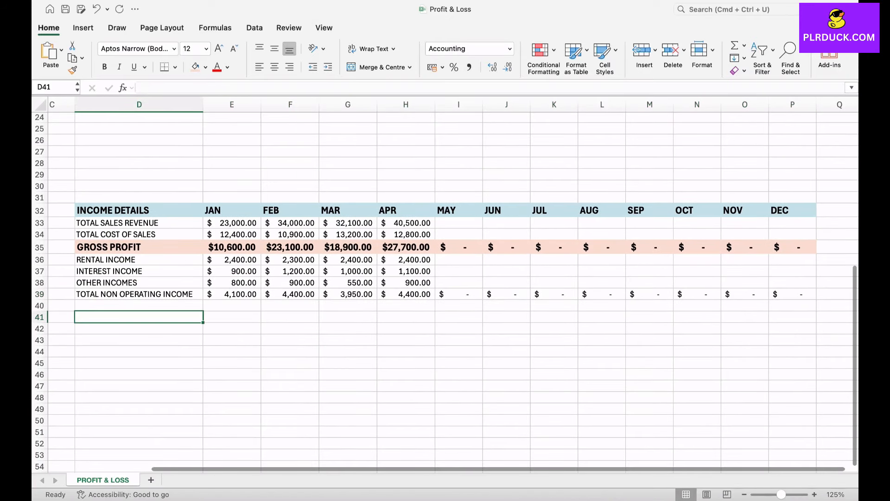
Make the TOTAL NON OPERATING INCOME row bold at 14 pt and widen column D to fit the label.
drag(139, 294, 792, 294)
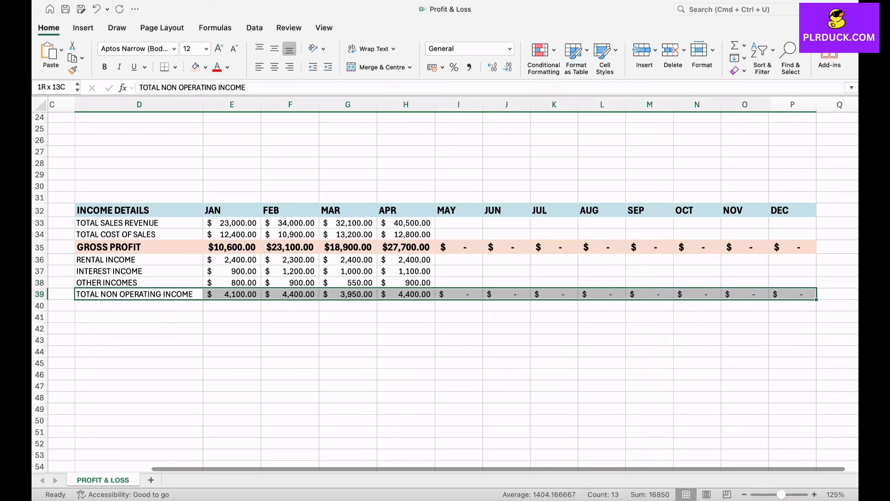
click(105, 67)
click(219, 48)
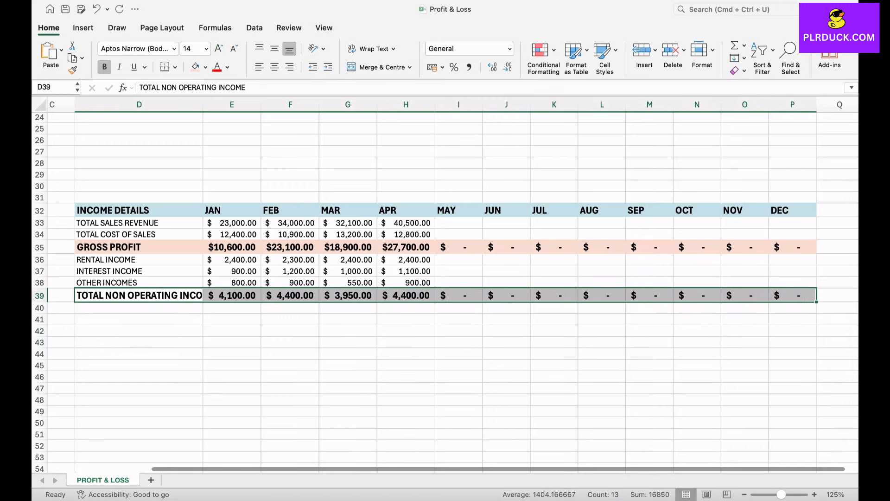
drag(203, 104, 228, 105)
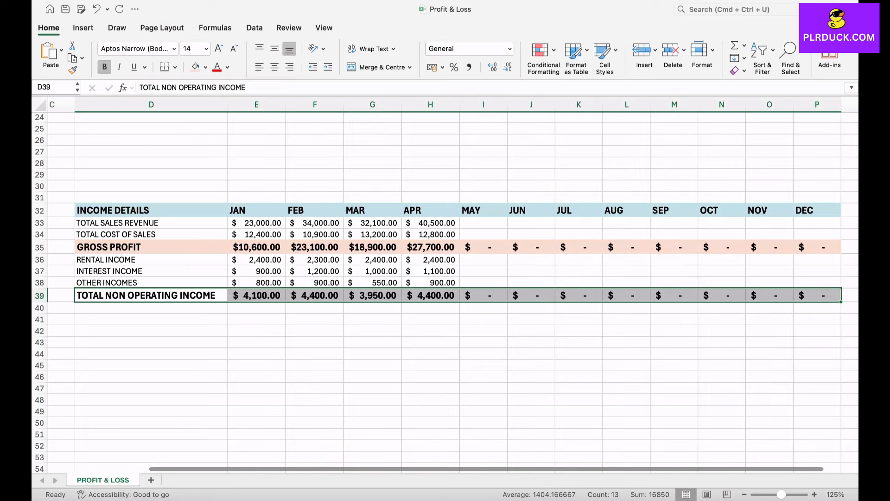
Give the TOTAL NON OPERATING INCOME row a light green fill.
click(205, 67)
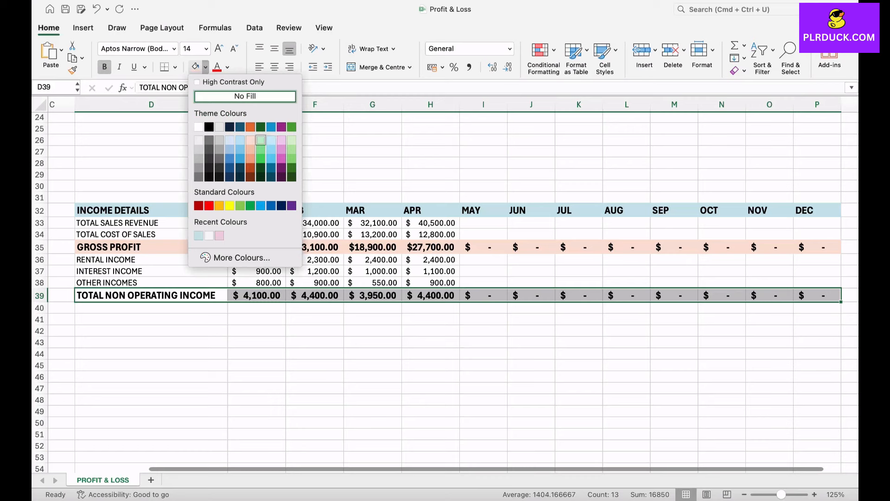
click(260, 140)
click(151, 343)
Add the row label TOTAL INCOME below the non-operating total.
click(152, 308)
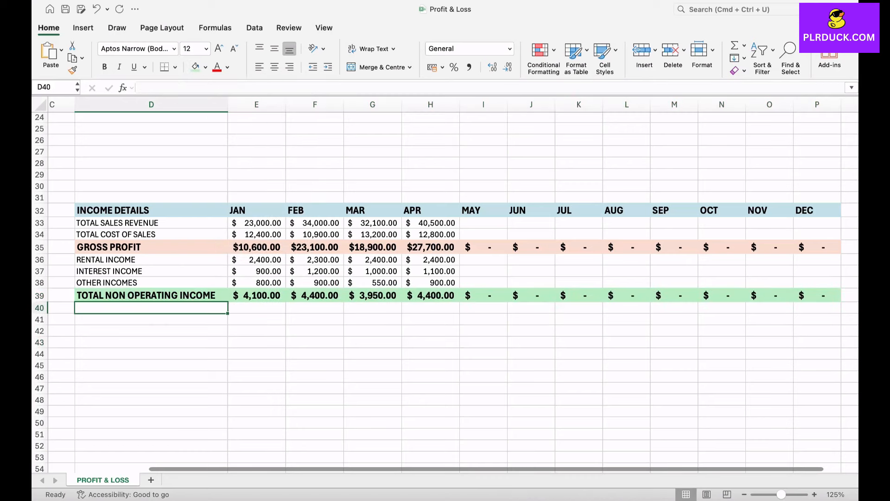
text(TOTAL)
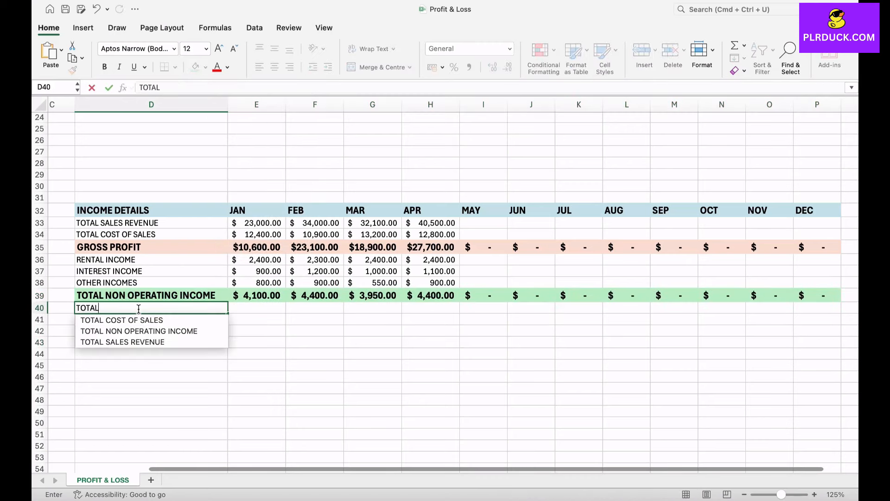
text( INCOME)
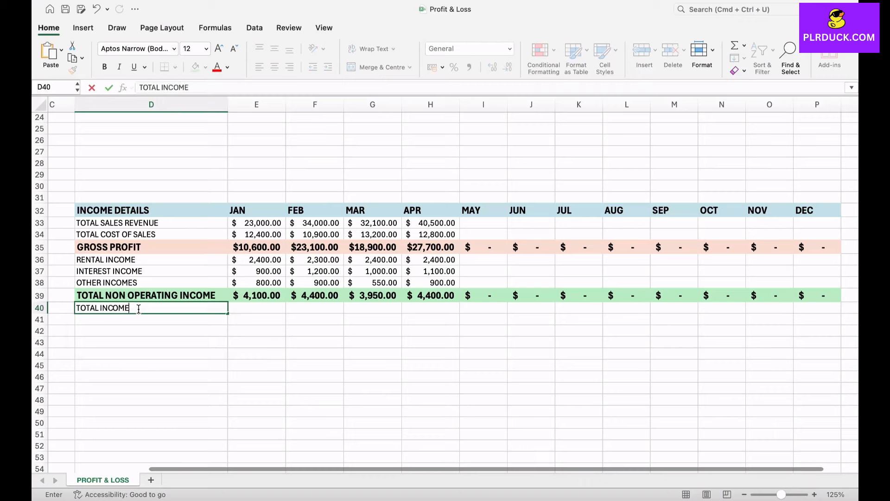
key(Tab)
Enter =E35+E39 as January's TOTAL INCOME and fill the formula across all months.
text(=)
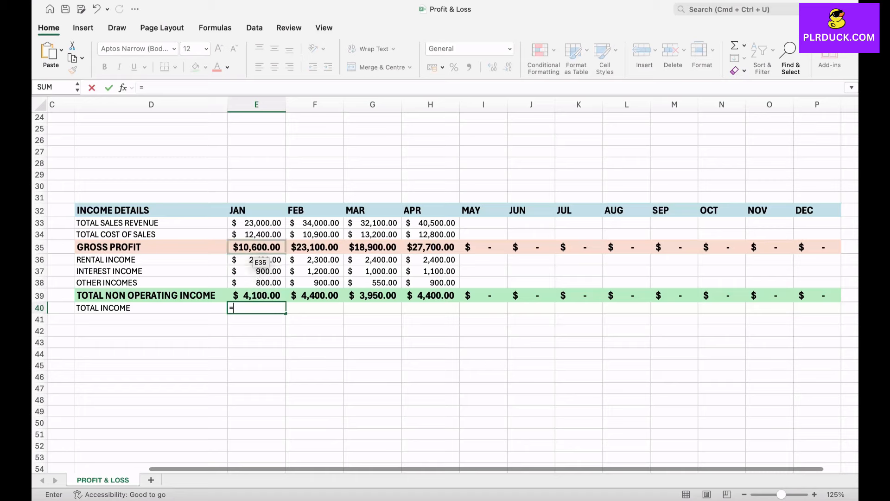
click(256, 248)
text(+)
click(257, 296)
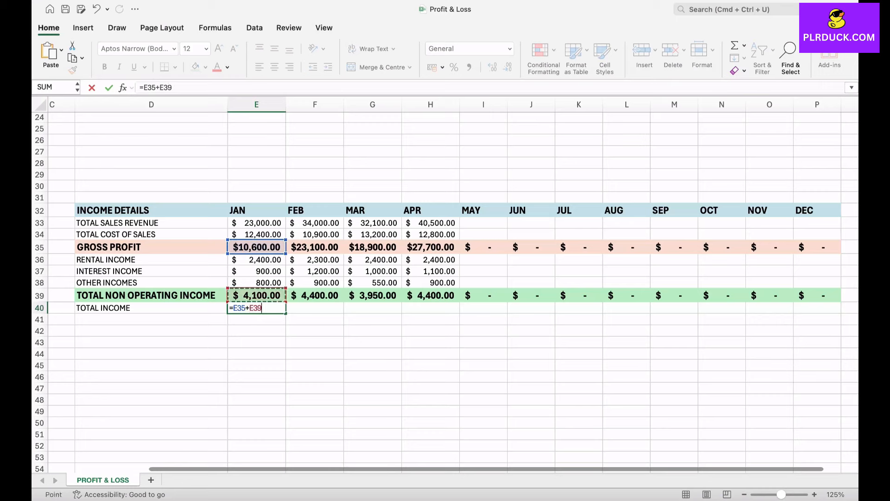
key(Return)
click(256, 308)
drag(286, 314, 830, 309)
Format the TOTAL INCOME row bold at 14 pt with a light pink fill.
click(150, 308)
drag(151, 308, 819, 308)
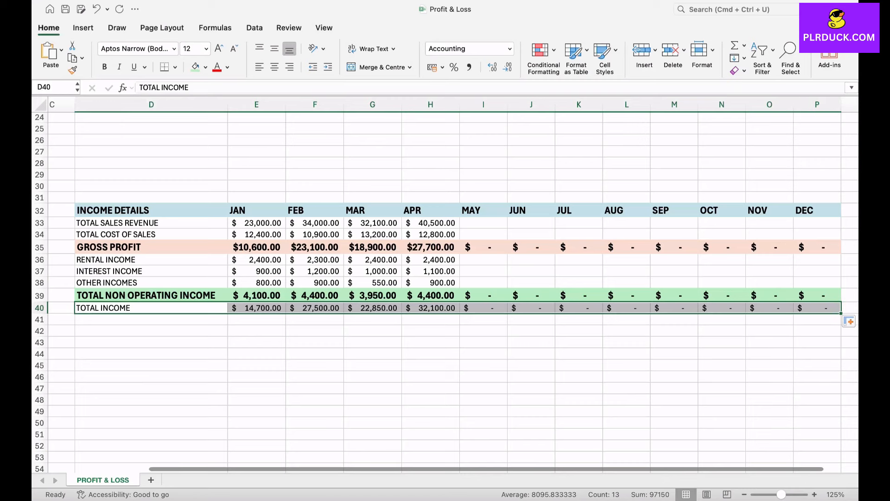
click(104, 66)
click(219, 49)
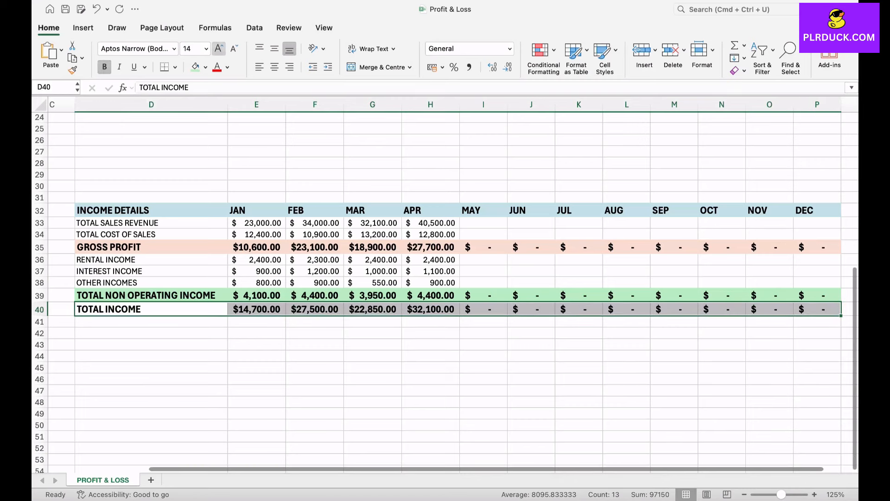
click(205, 67)
click(293, 136)
Add an EXPENSE DETAILS header two rows below, with month headings JAN through DEC autofilled across.
click(151, 344)
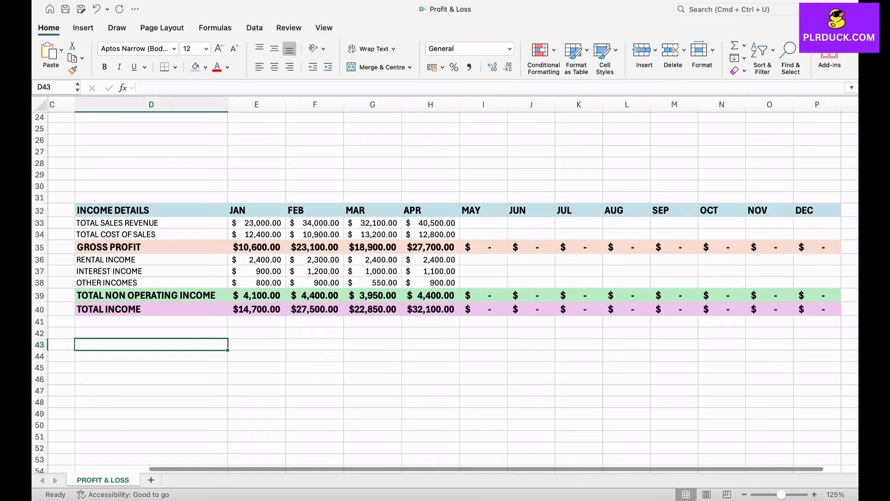
scroll(445, 285, down, 3)
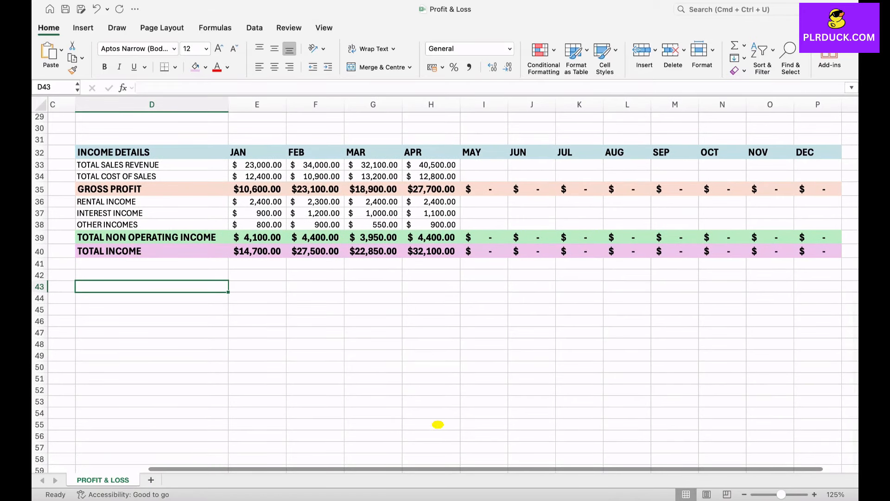
text(EXPENS)
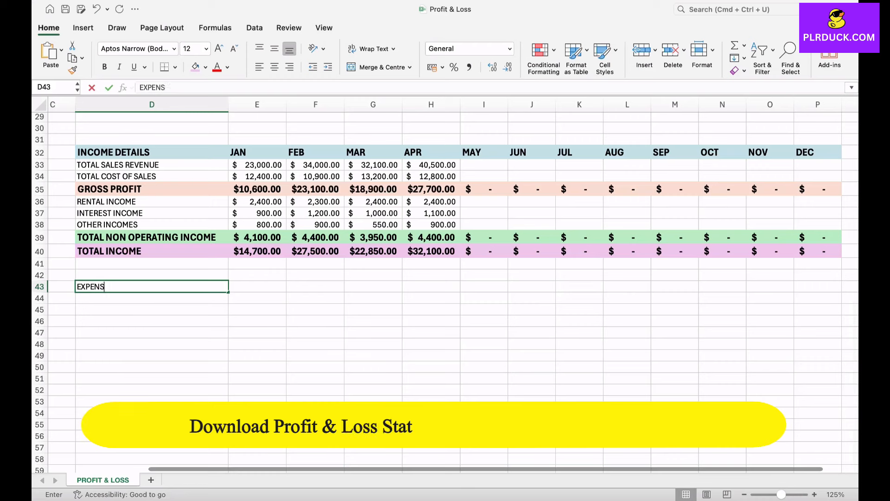
text(E DETAILS)
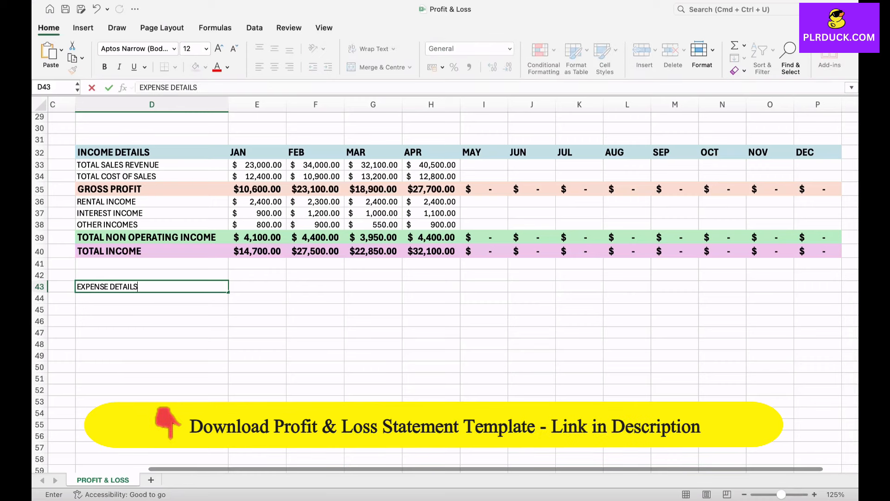
key(Tab)
text(JAN)
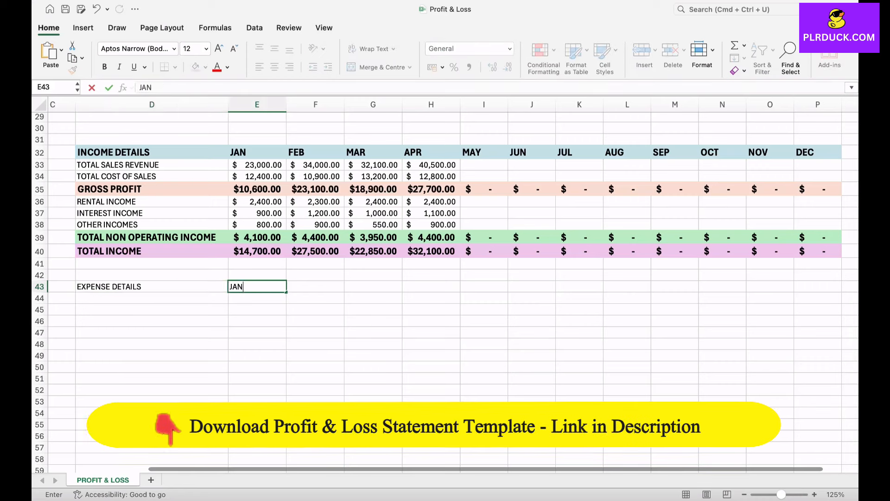
key(Return)
key(Return)
click(257, 286)
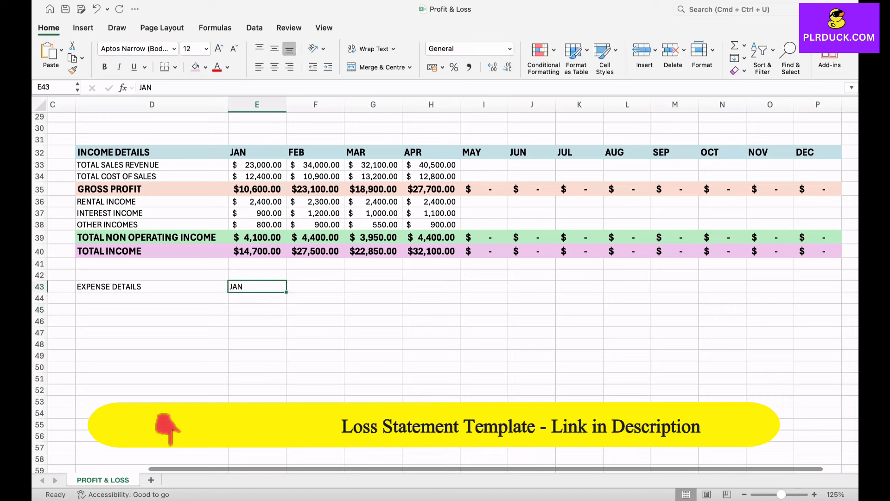
drag(287, 293, 839, 299)
click(373, 332)
Format the EXPENSE DETAILS header row bold at 14 pt with the light blue fill.
drag(151, 286, 817, 287)
click(219, 48)
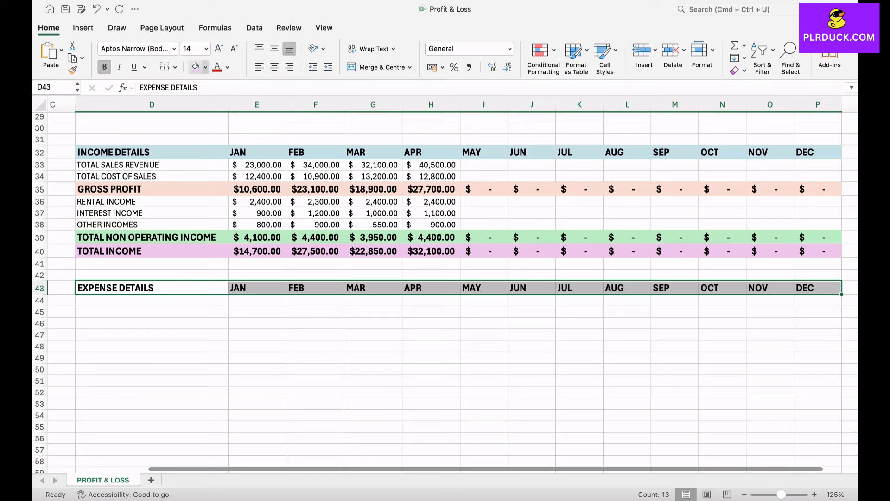
click(205, 66)
click(198, 235)
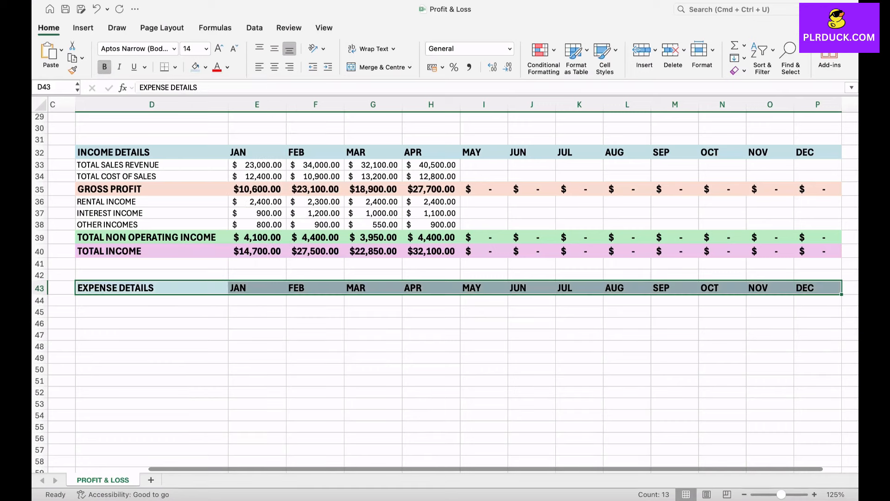
Enter expense row labels OFFICE RENT, ADS, SOFTWARE and SALARY under EXPENSE DETAILS.
click(152, 301)
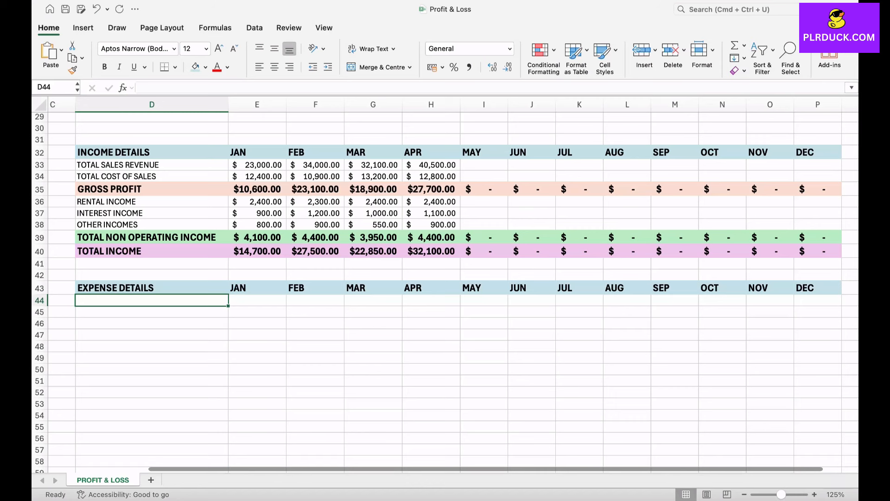
scroll(446, 288, down, 2)
text(OFFICE)
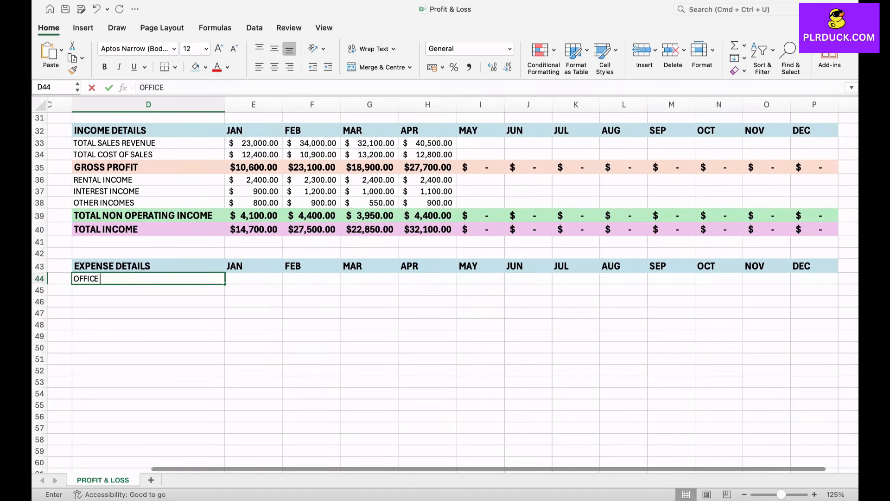
text( RENT)
key(Return)
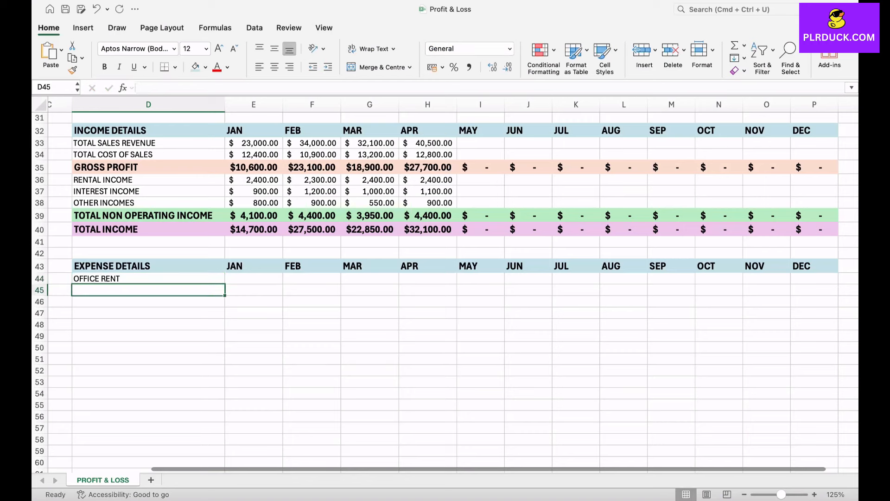
text(ADS)
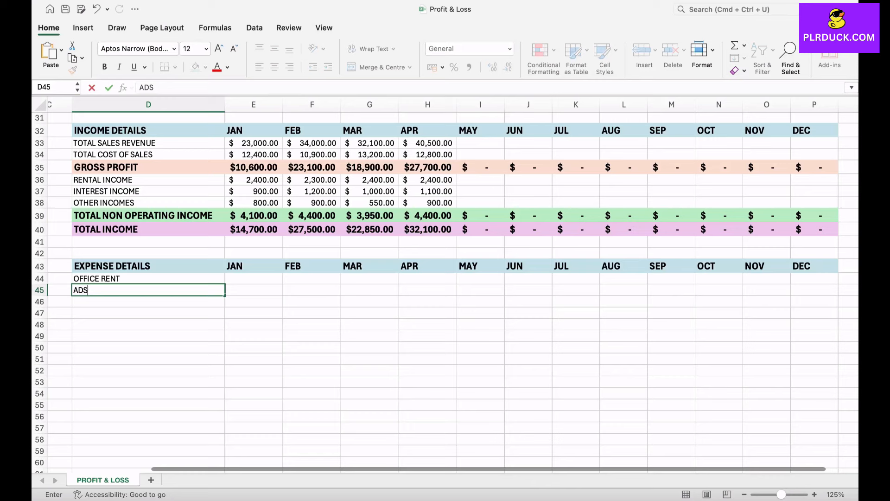
key(Return)
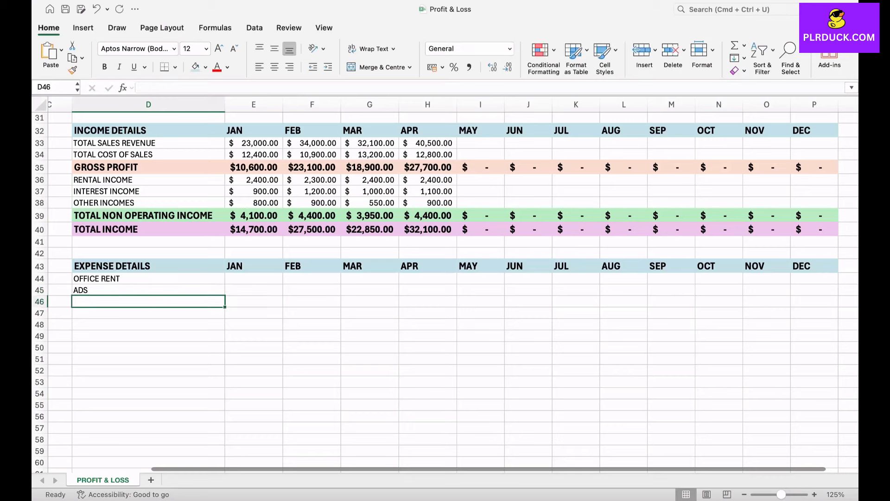
text(SOFW)
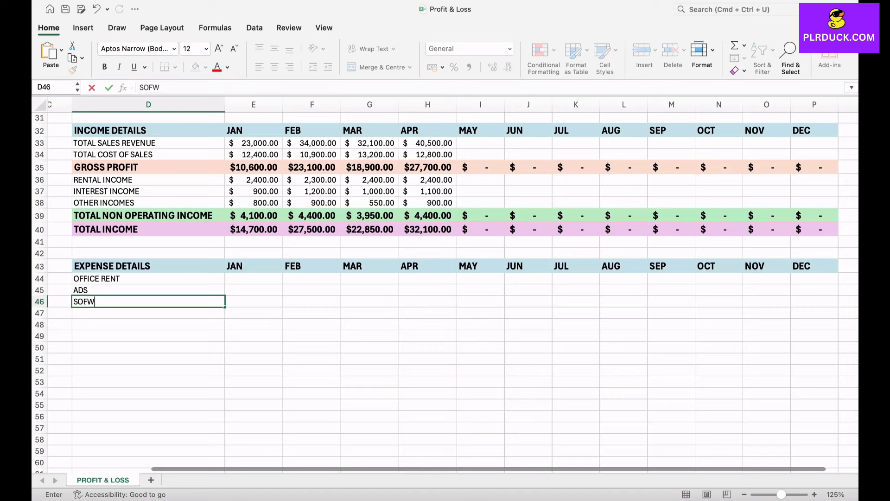
key(BackSpace)
text(TWARE)
key(Return)
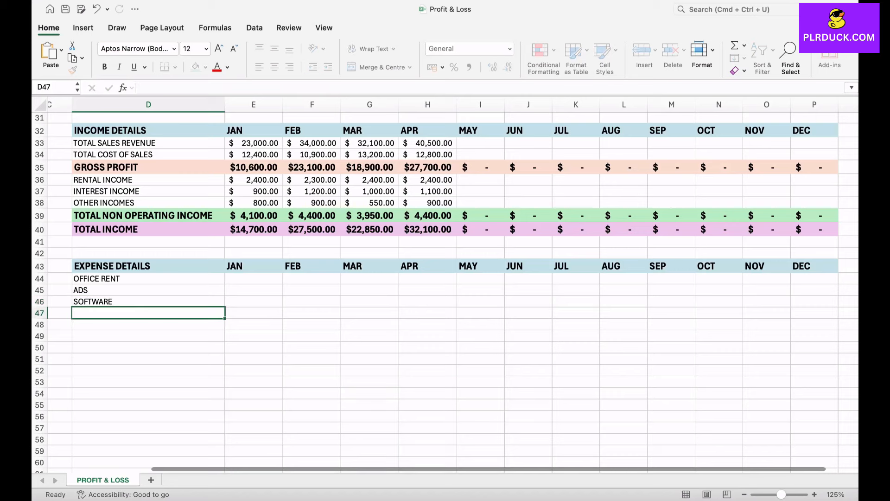
text(SAL)
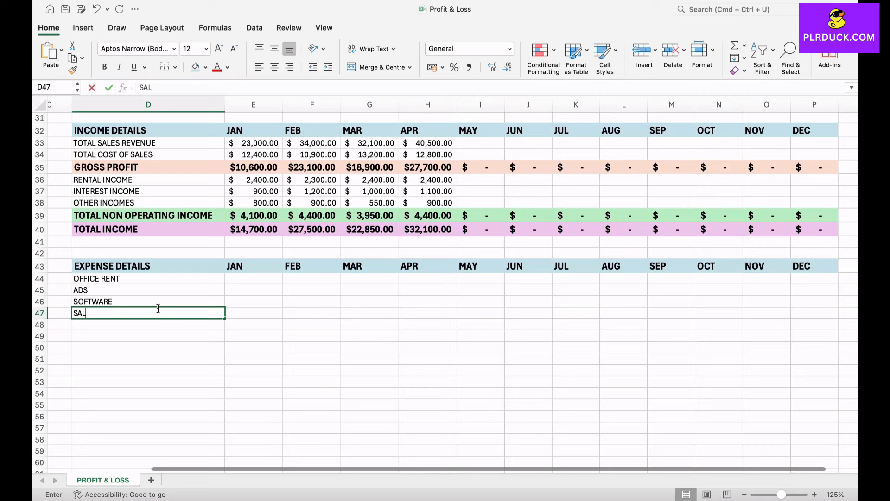
text(ARY)
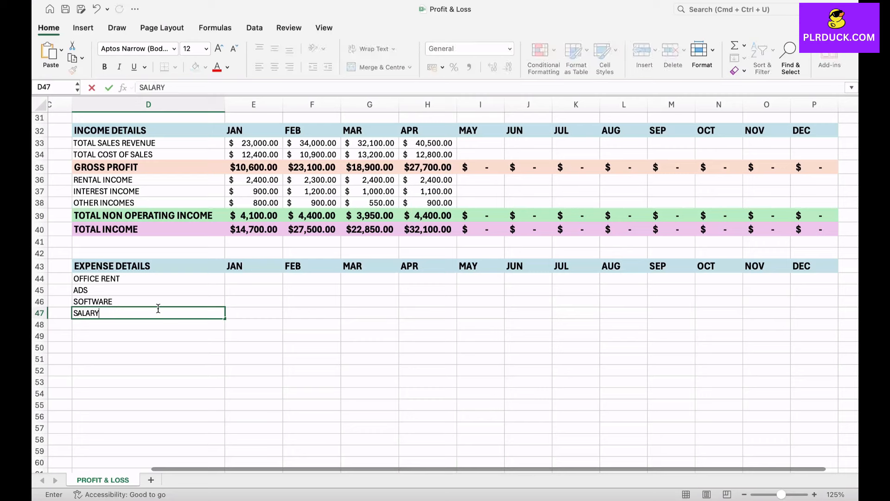
key(Return)
key(Return)
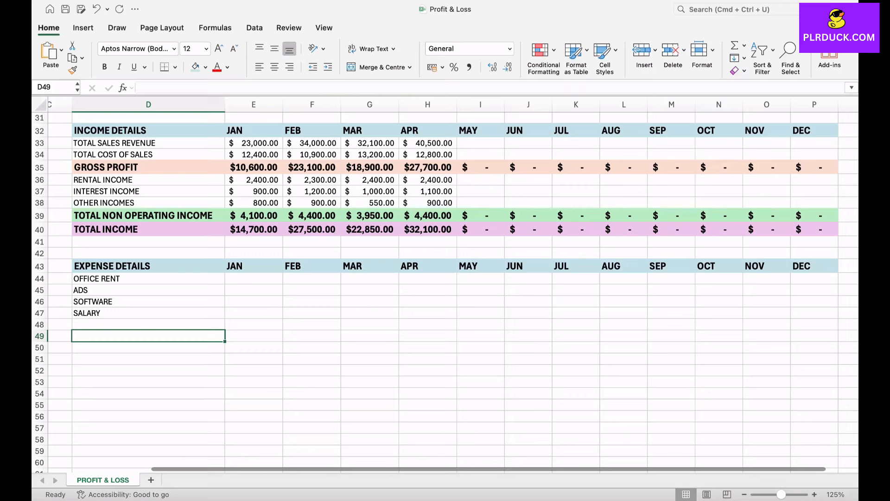
Enter office rent of 2100 for JAN to APR and ads of 300, 400, 500 and 650.
click(254, 279)
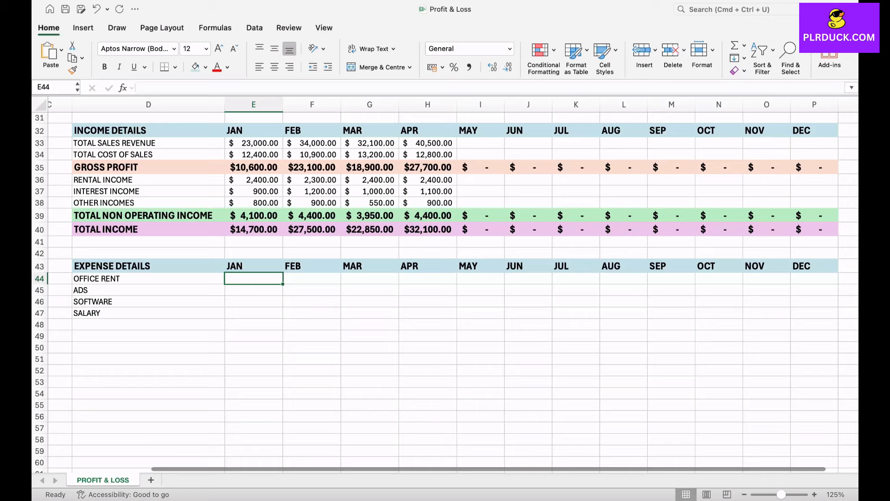
text(2100)
key(Tab)
text(2100	2100)
key(Tab)
text(2100)
key(Return)
text(300)
key(Tab)
text(400	500	650)
key(Return)
Enter software costs of 100, 120, 300, 230 and salary of 1800, 1900, 1800, 1800 for JAN to APR.
text(100	120	300)
key(Tab)
text(230)
key(Return)
text(1800)
key(Tab)
text(1900	1800)
key(Tab)
text(1800)
click(312, 359)
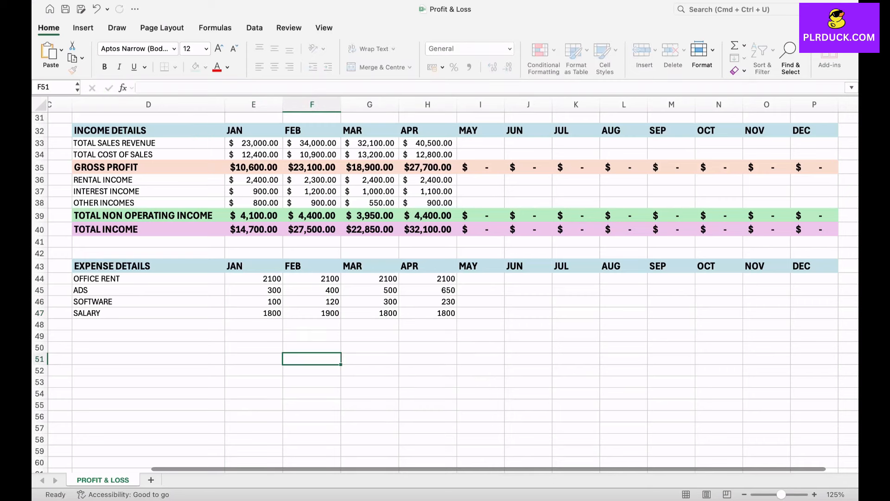
Apply the Accounting number format to the expense cells across all months.
mouse_move(254, 278)
mouse_down()
mouse_move(431, 325)
mouse_move(724, 325)
mouse_move(814, 313)
mouse_up()
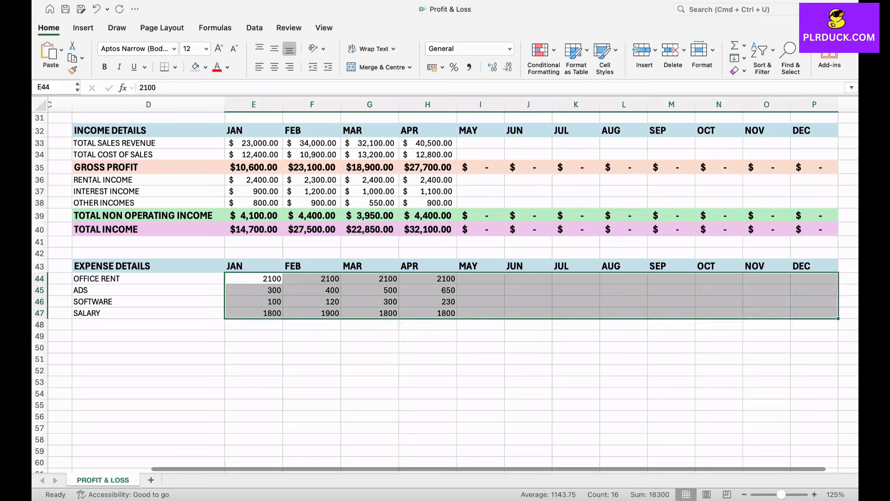
click(432, 67)
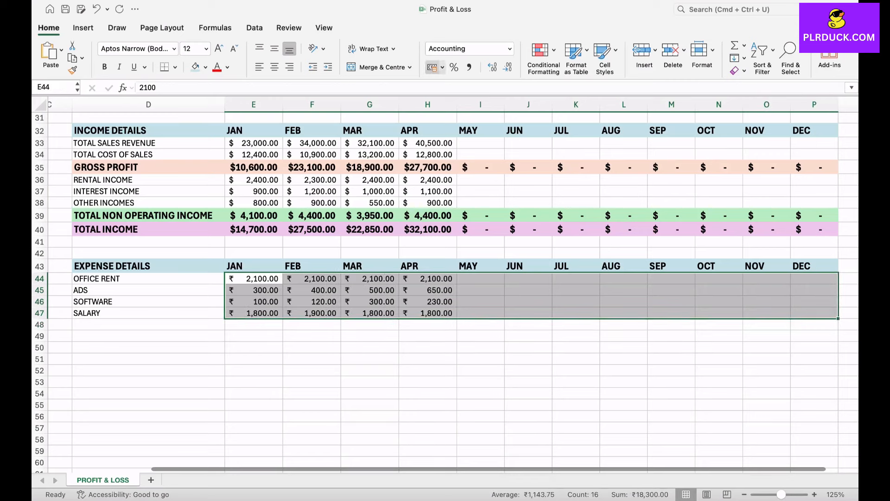
Switch the expense cells' accounting currency symbol to $ English (United States).
click(442, 67)
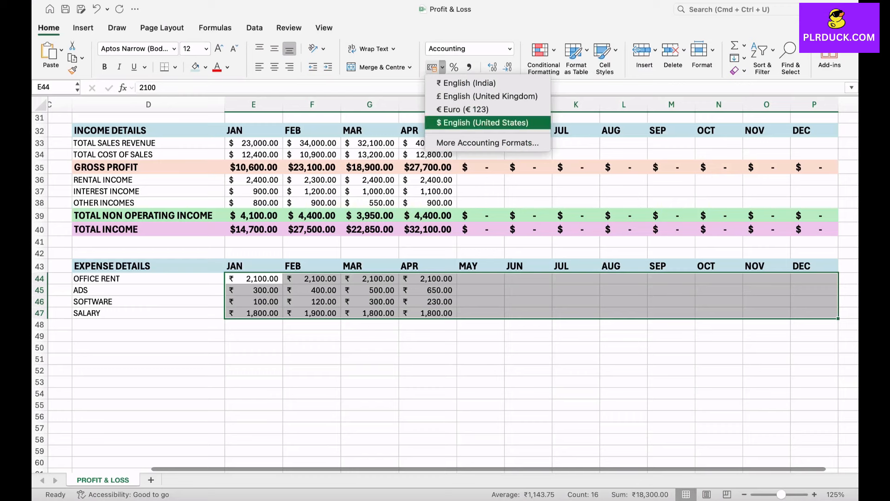
click(475, 117)
Enter the label TOTAL OPERATING EXPENSES in the row below SALARY.
click(148, 325)
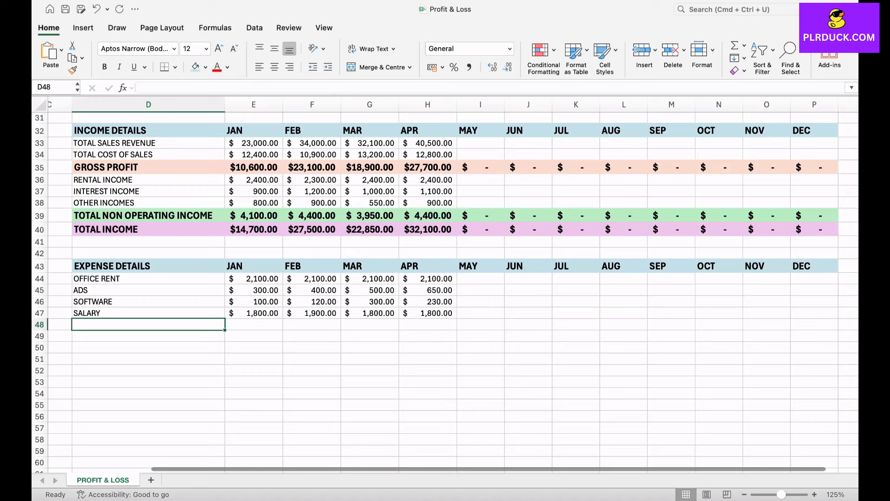
text(TO)
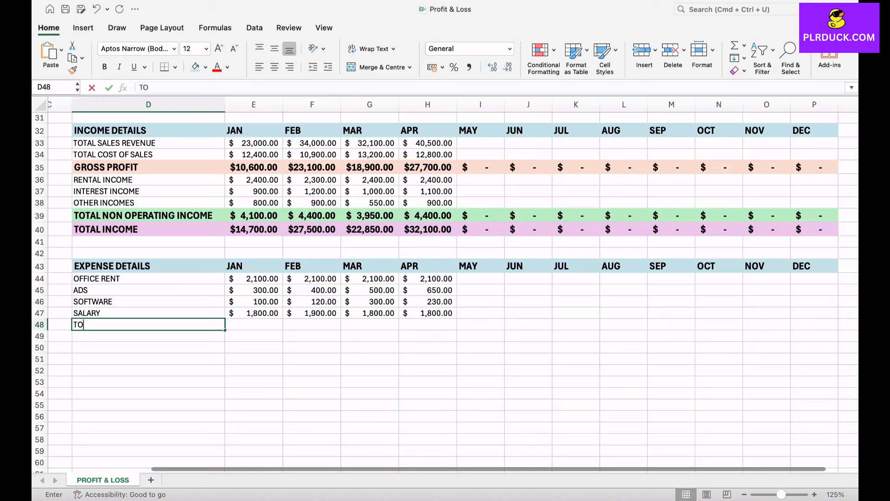
text(TAL OPERATING EXPENSES)
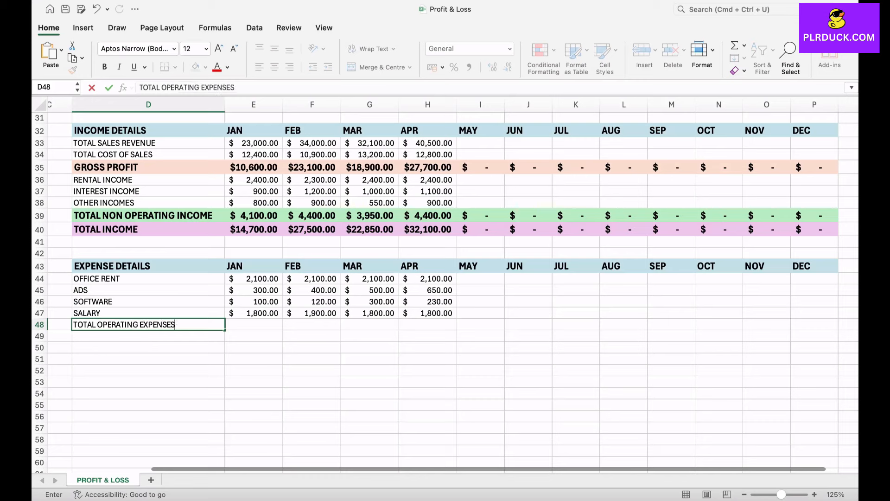
Sum JAN's four expense rows as total operating expenses and fill the formula across to DEC.
click(255, 325)
text(=SUM)
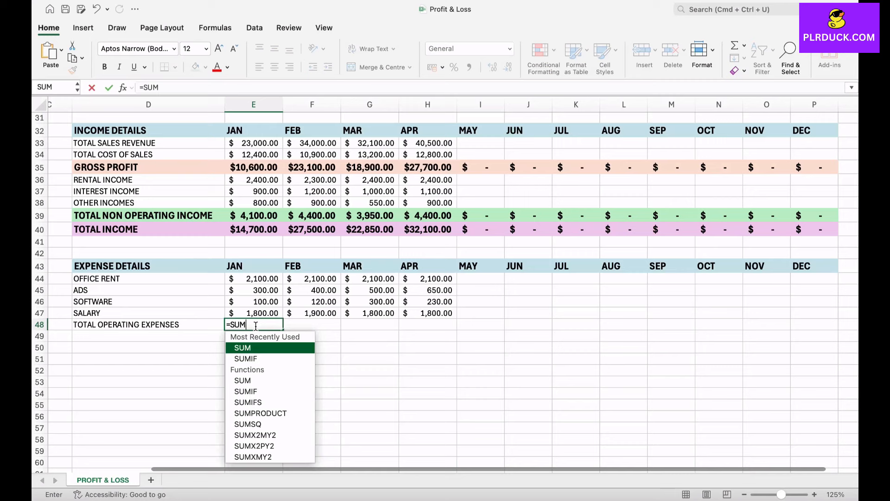
text(()
drag(255, 278, 275, 316)
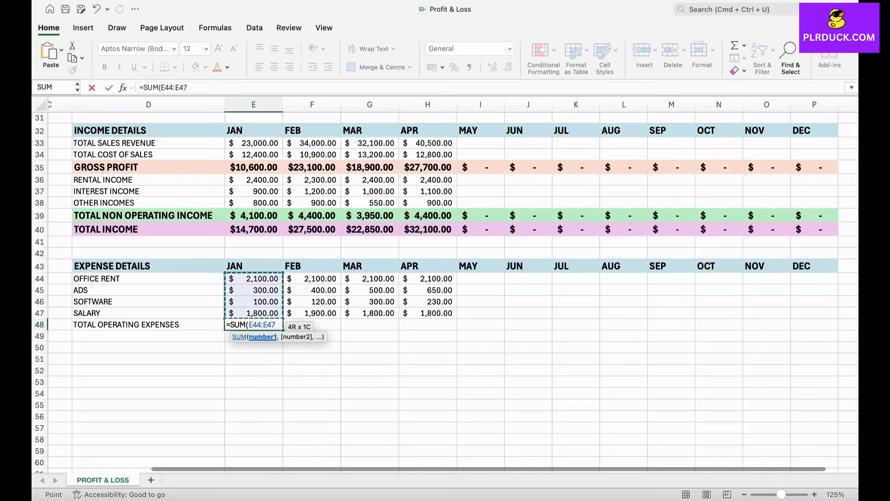
key(Return)
click(254, 324)
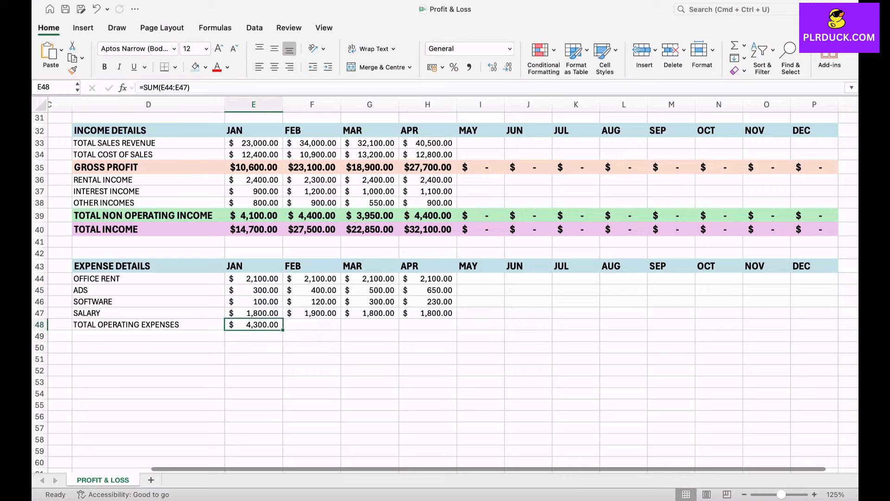
drag(282, 330, 835, 326)
Format the total operating expenses row in bold, 14 pt font with a light blue fill.
drag(139, 325, 825, 325)
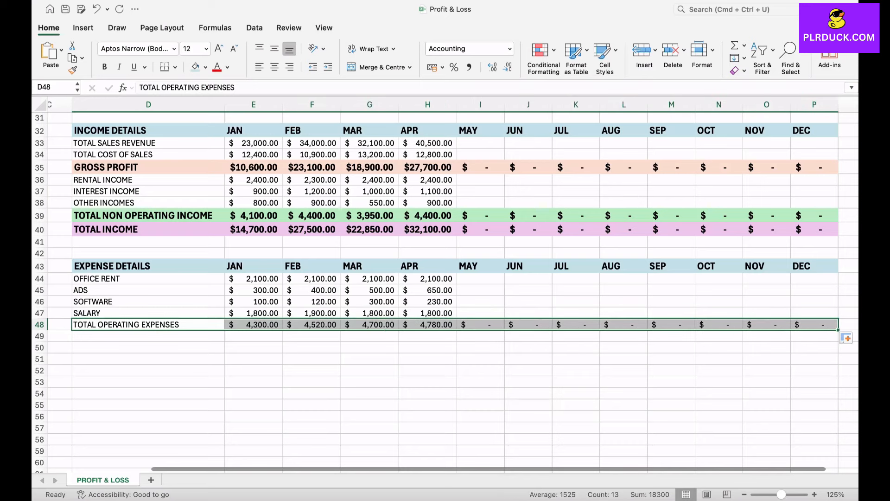
click(104, 67)
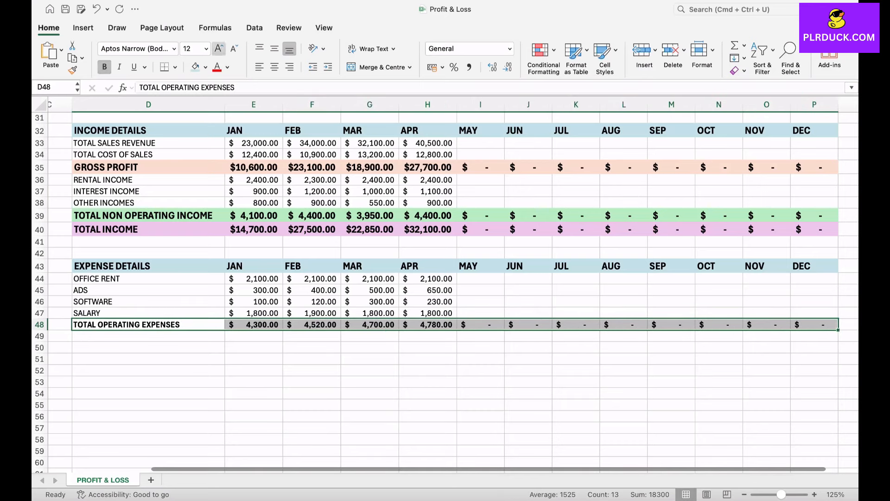
click(220, 49)
click(205, 67)
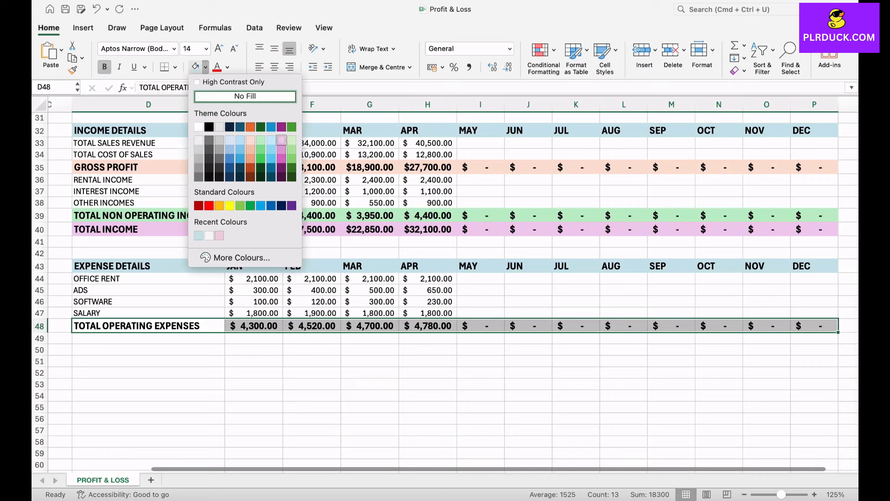
click(271, 140)
Enter row labels ACCOUNTING EXPENSE and OPERATION DISCOUNT below the total operating expenses row.
click(148, 338)
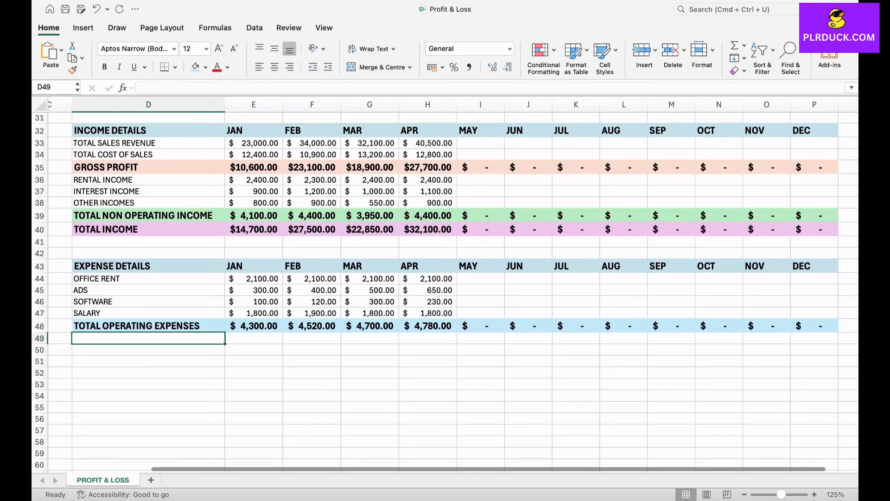
text(ACE)
key(BackSpace)
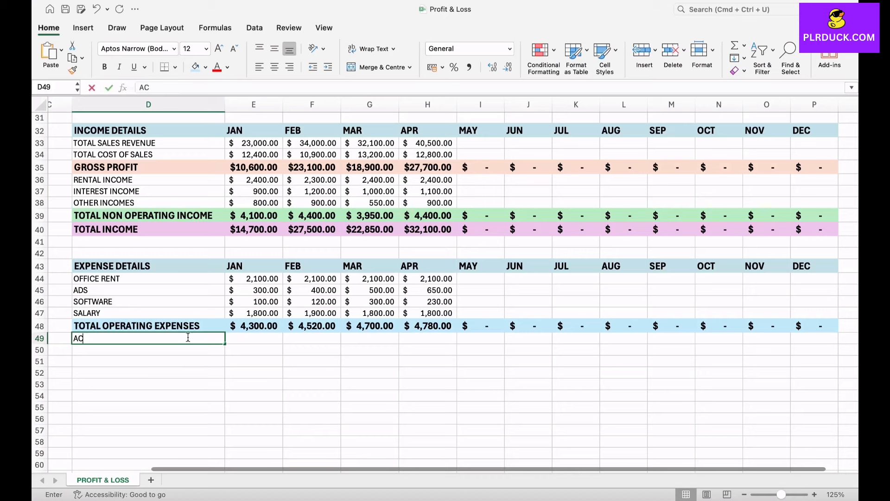
text(COUNTING )
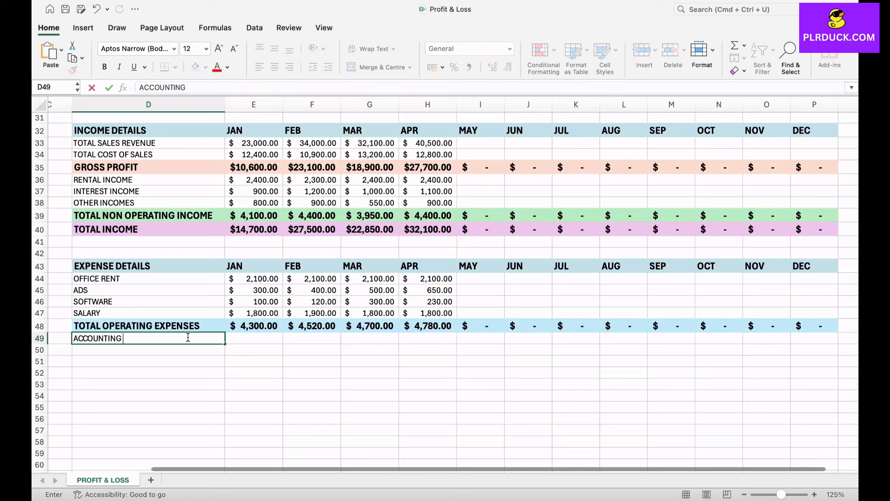
text(EXPENSE)
key(Return)
text(OP)
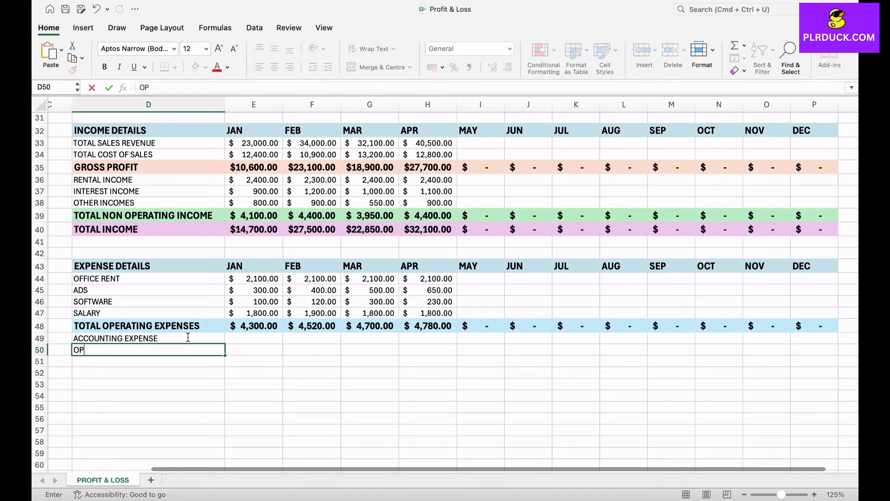
text(ERATION DISCOUNT)
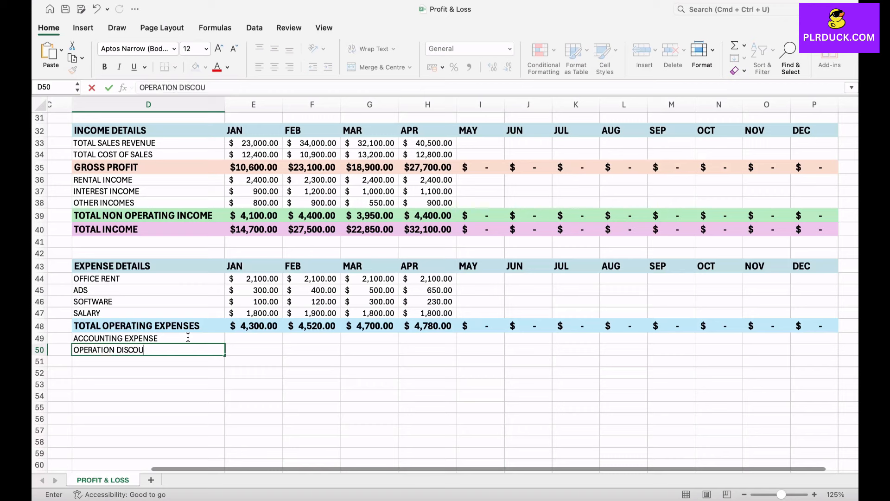
key(Return)
key(Return)
key(Return)
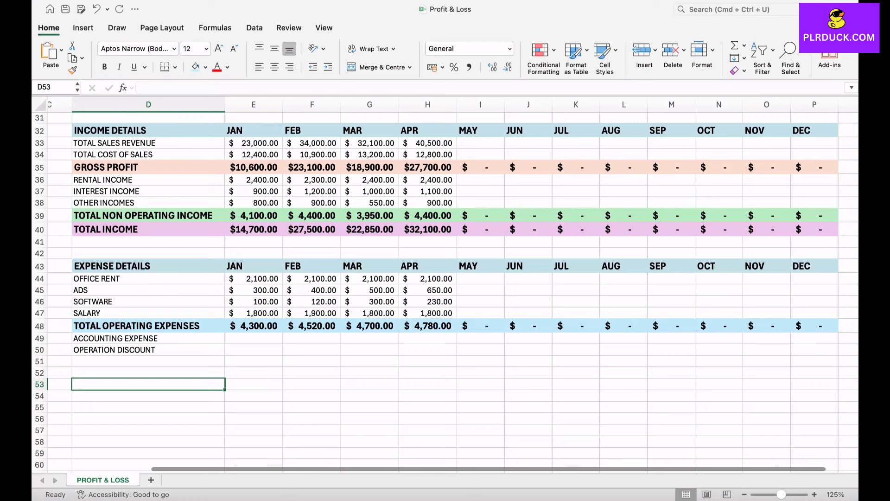
Enter accounting expense of 200, 0, 300, 100 and operation discount of 300, 400, 600, 0 for JAN to APR.
click(254, 339)
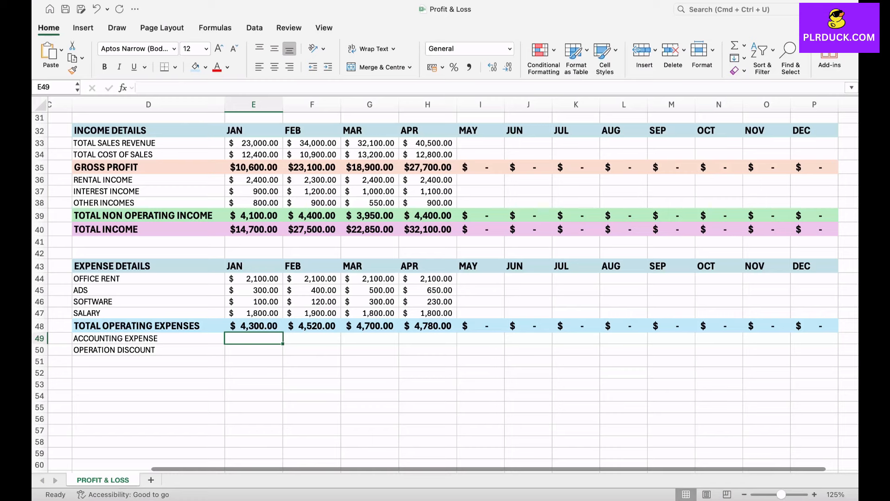
text(200)
key(Tab)
text(0)
key(Tab)
text(300)
key(Tab)
text(100)
key(Return)
text(300)
key(Tab)
text(400)
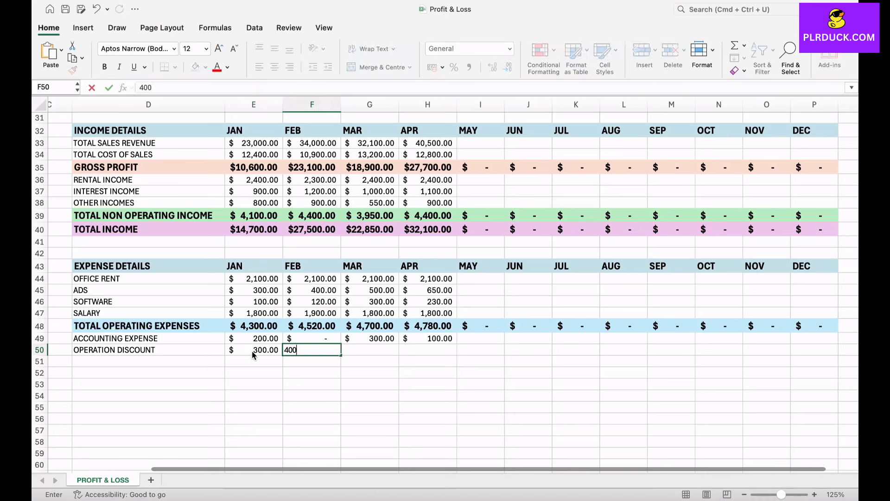
key(Tab)
text(600)
key(Tab)
text(0)
click(253, 384)
Add the label TOTAL NON RECURRING EXPENSES below OPERATION DISCOUNT.
click(149, 362)
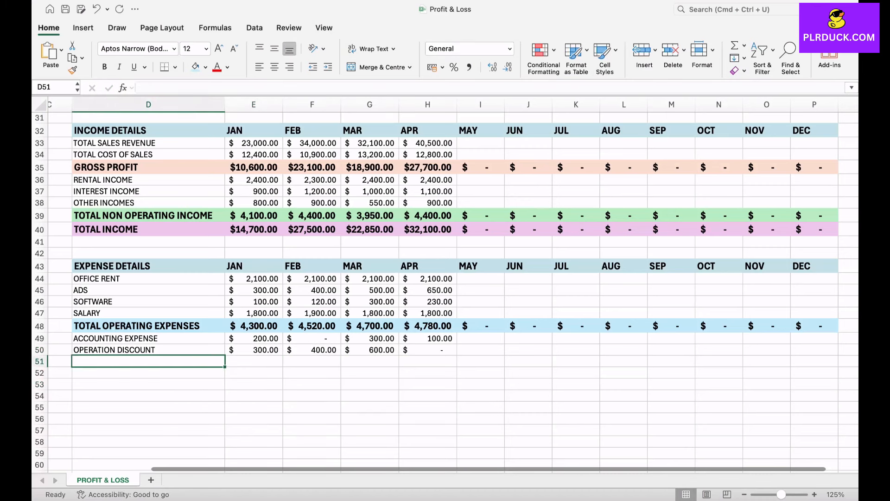
text(TOTAL )
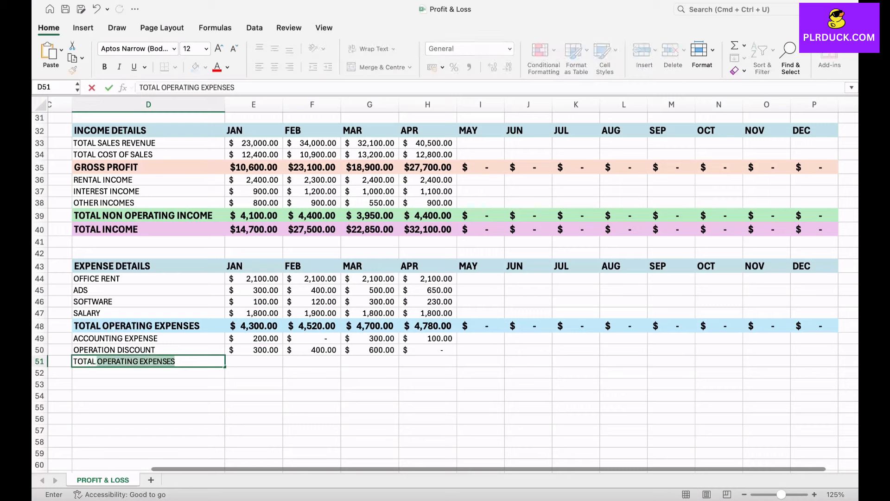
text(NON REC)
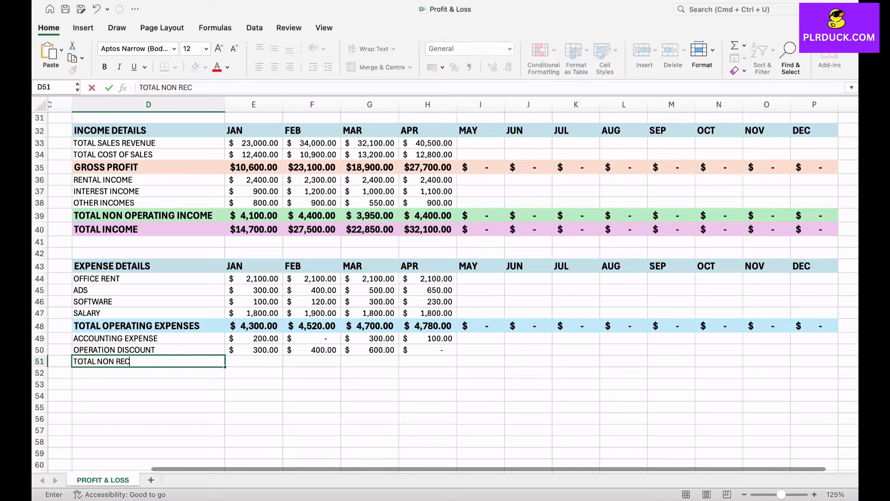
text(URRING EXPENSES)
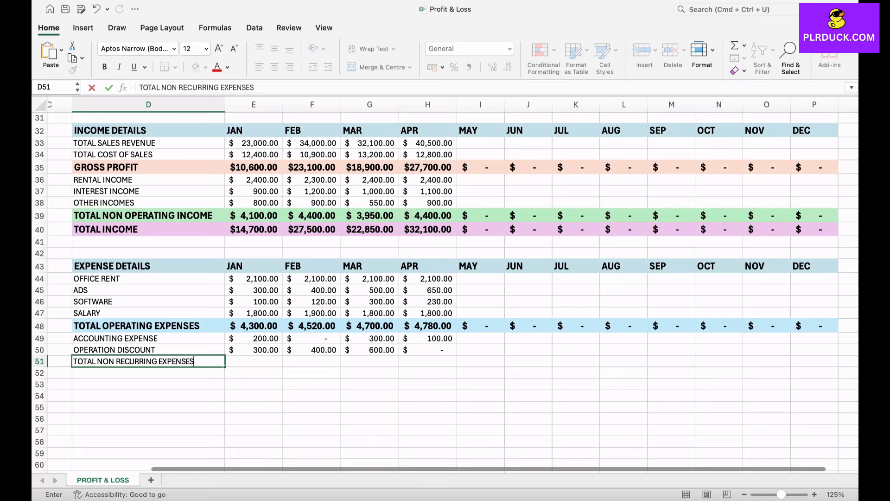
Sum JAN's accounting expense and operation discount as non-recurring total and fill the formula across to DEC.
click(272, 362)
text(=)
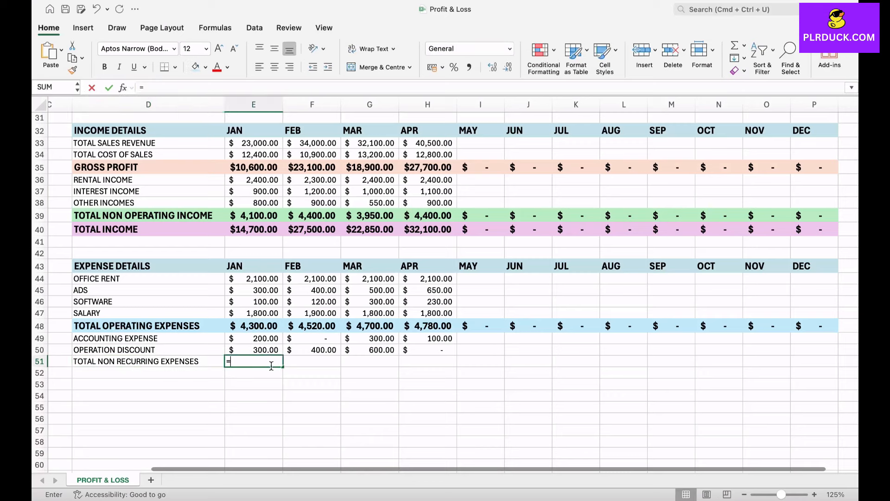
text(SUM()
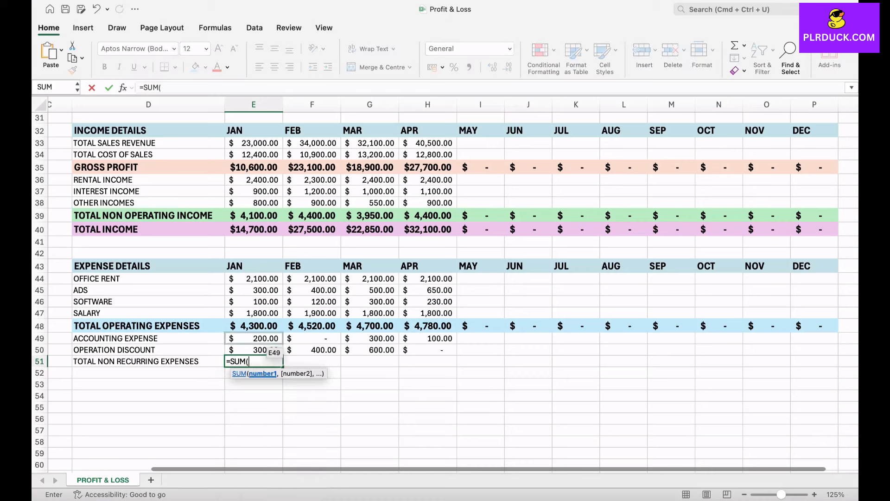
drag(264, 341, 264, 351)
key(Return)
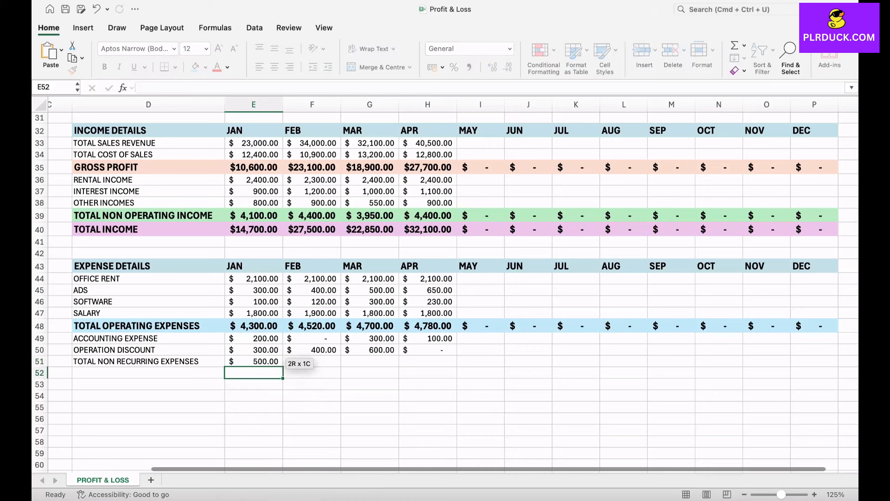
click(254, 361)
drag(283, 367, 831, 362)
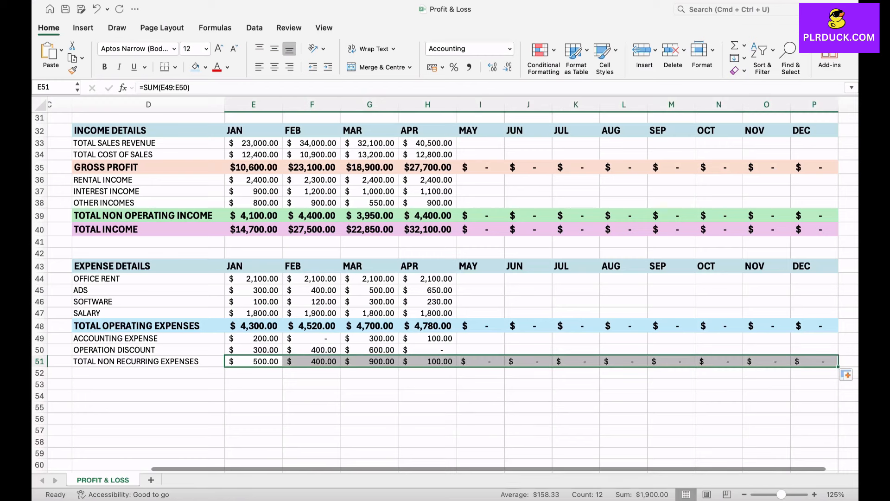
Format the total non-recurring expenses row with a light orange fill, bold text and a larger font.
click(148, 361)
drag(149, 361, 814, 361)
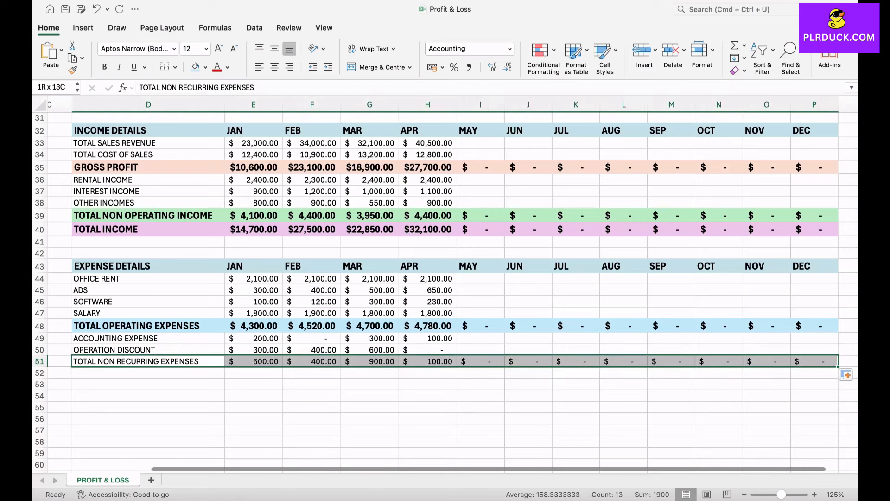
click(205, 67)
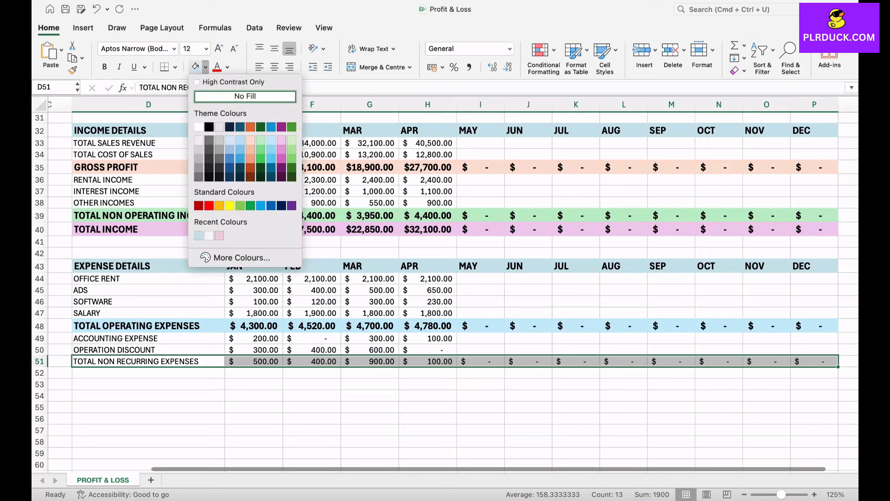
click(250, 139)
key(super+b)
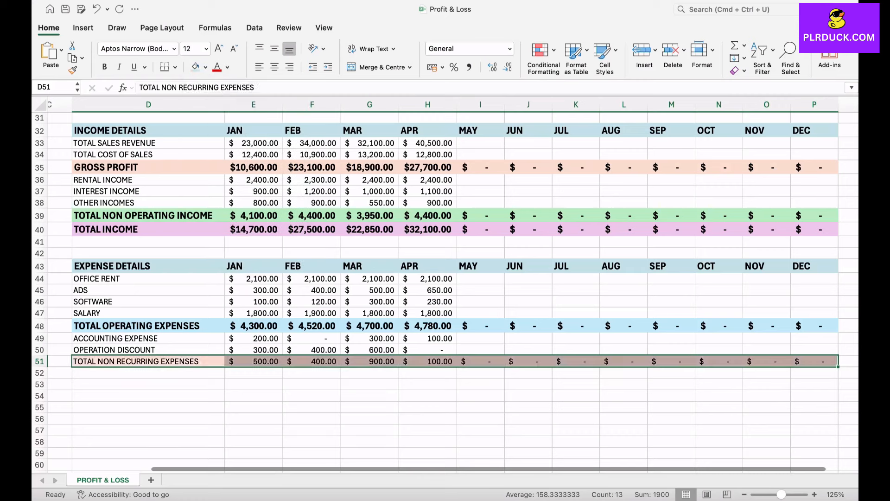
key(super+shift+period)
key(Down)
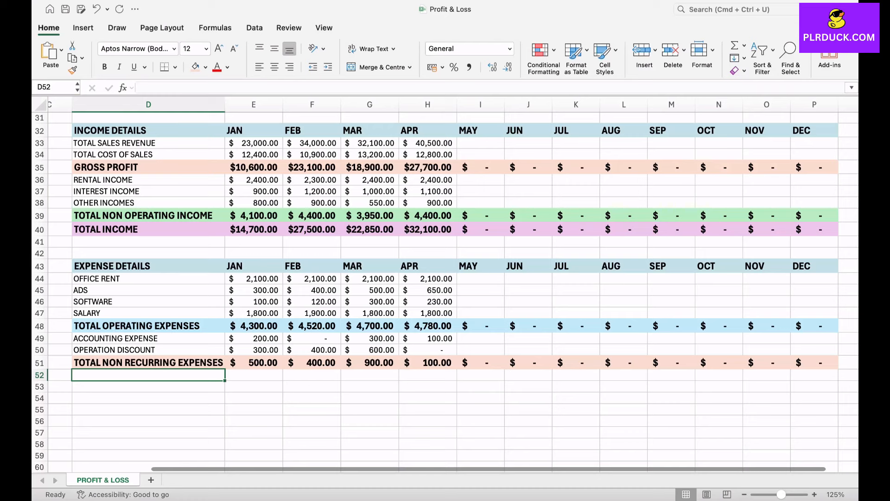
Enter the label TOTAL EXPENSES below the non-recurring expenses total.
text(TOT)
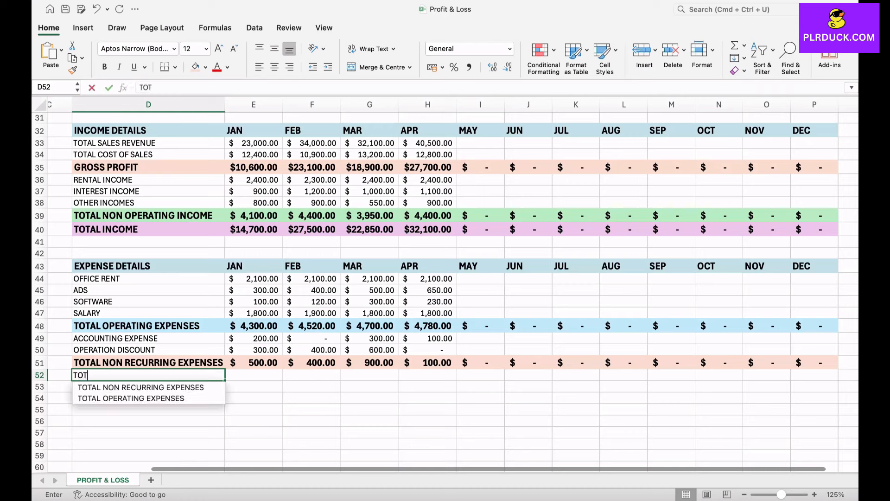
text(AL EXPENSES)
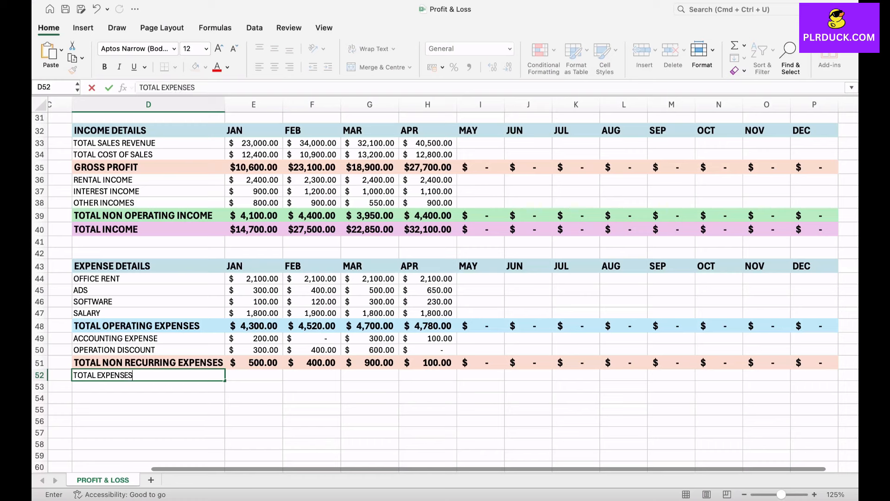
click(254, 386)
Sum JAN's total operating and total non-recurring expenses as total expenses and fill the formula across to DEC.
click(254, 375)
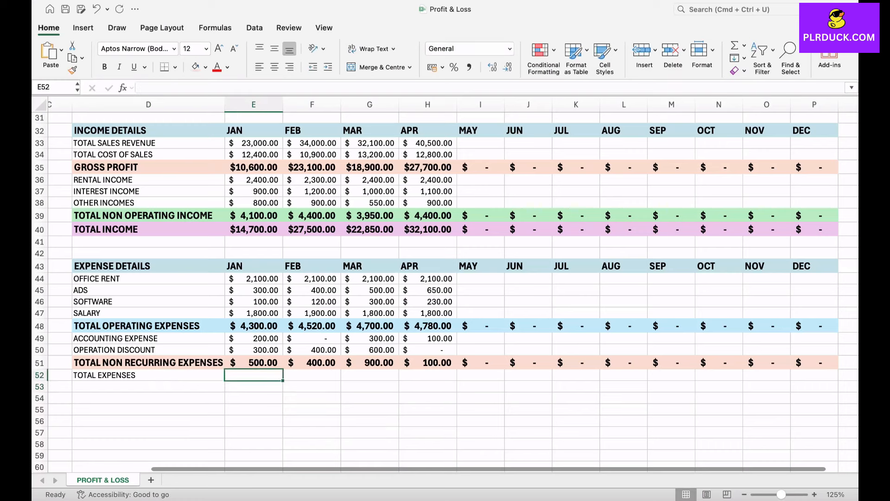
text(=)
click(253, 325)
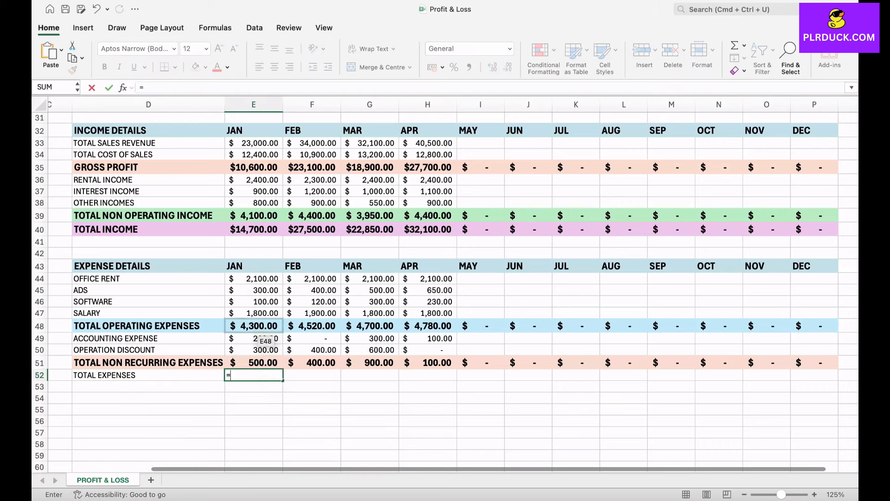
text(+)
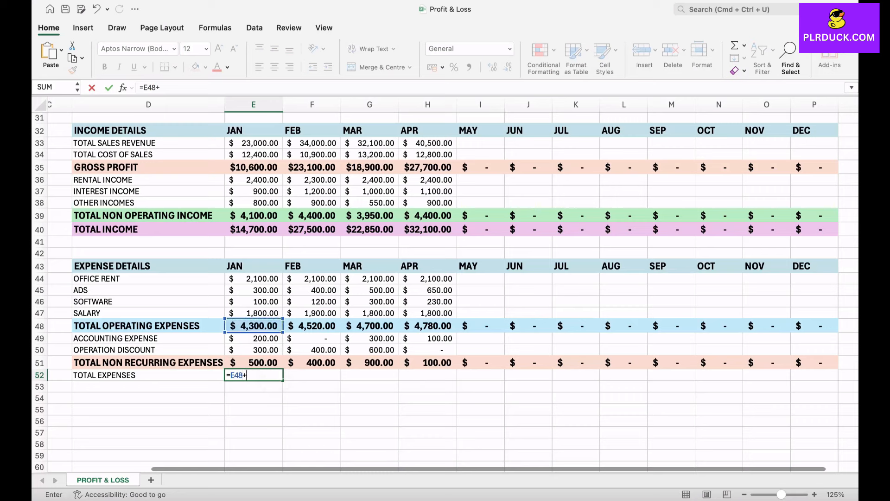
click(254, 362)
key(Return)
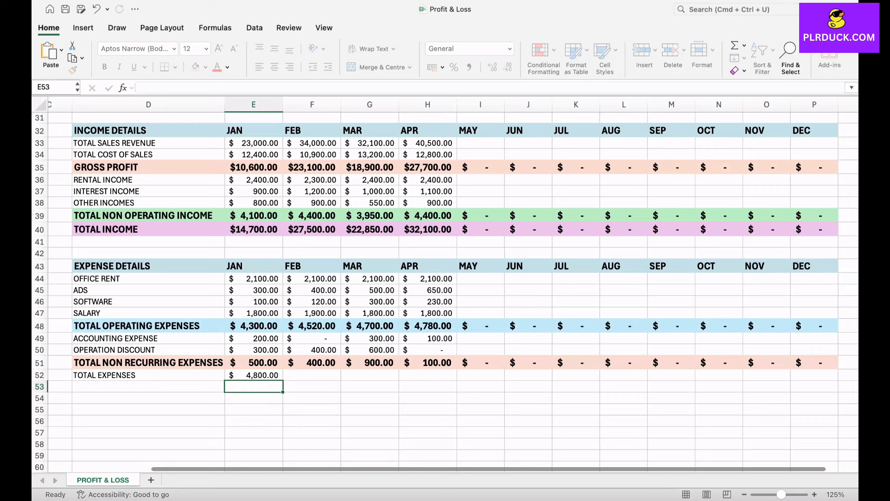
click(254, 374)
drag(283, 380, 823, 380)
Format the total expenses row with a light pink fill, bold text and a larger font.
click(427, 444)
drag(148, 374, 815, 374)
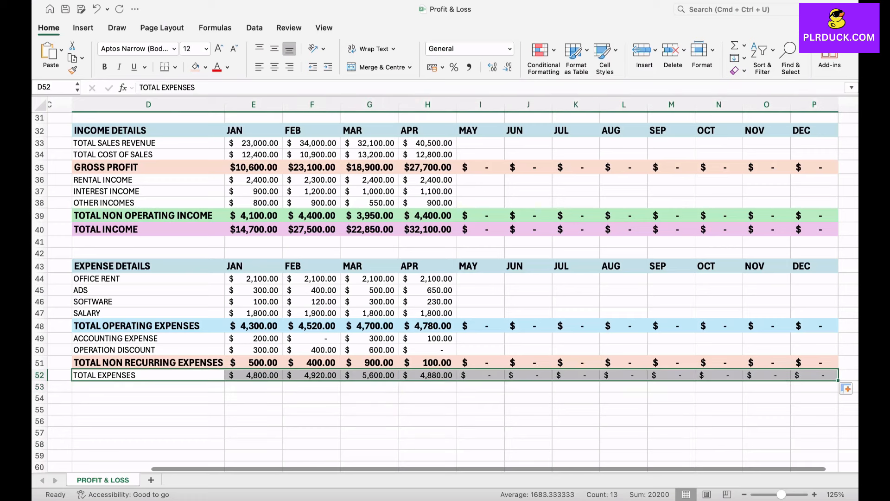
click(206, 67)
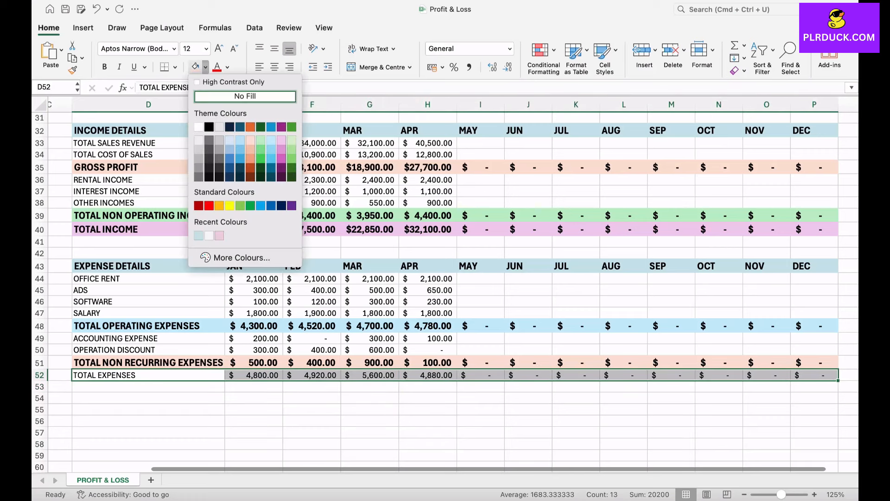
click(281, 139)
click(148, 412)
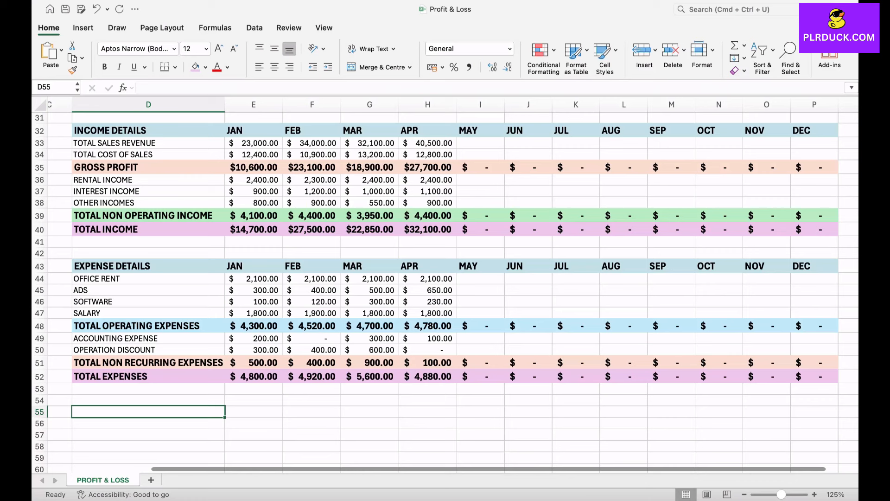
Add a TAX DETAILS header in row 55 with JAN and fill the month labels across to DEC.
scroll(445, 288, down, 3)
scroll(446, 285, down, 2)
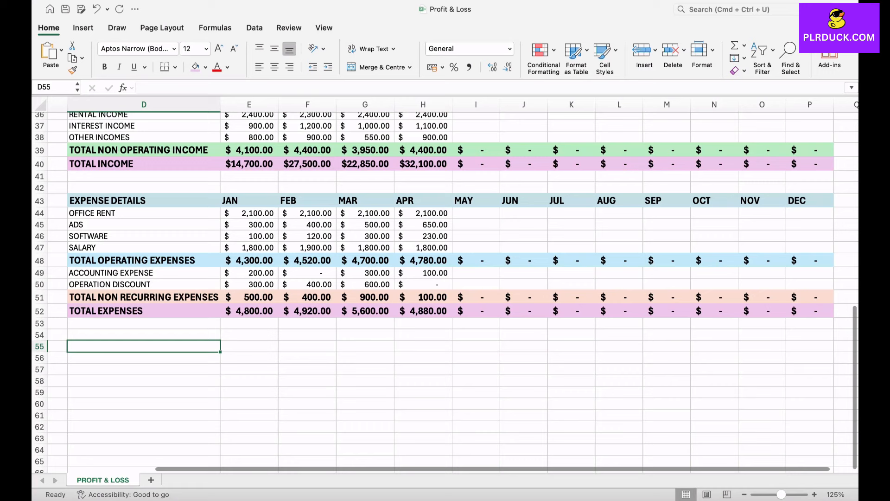
text(TA)
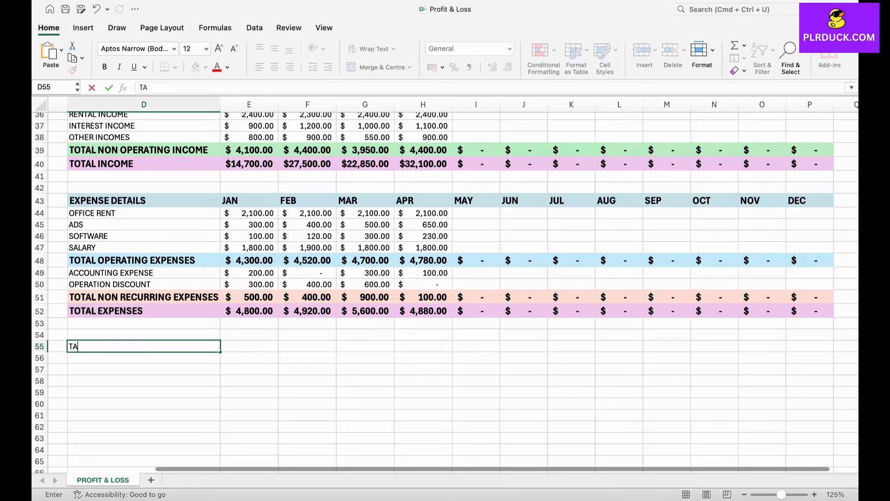
text(X DETAILS)
key(Tab)
text(JAN)
key(Return)
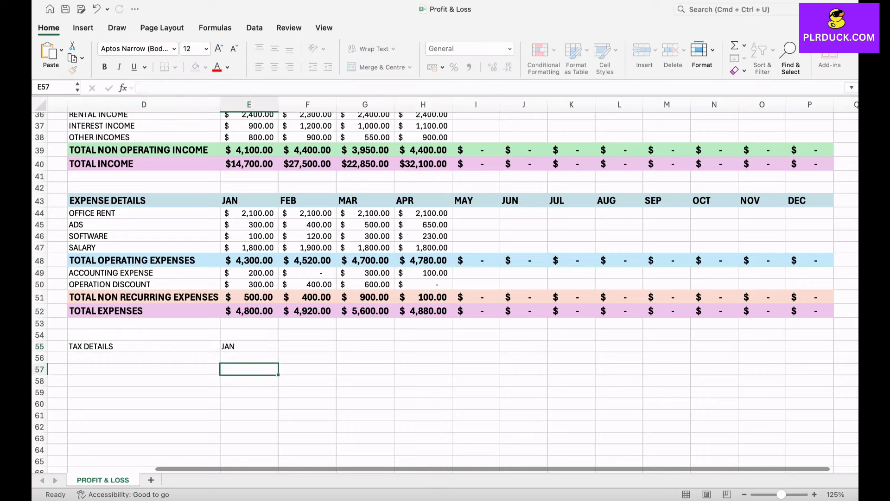
click(249, 346)
drag(278, 352, 833, 355)
Format the tax details header row with the light blue fill, bold text and larger font used for other headers.
click(139, 381)
drag(139, 346, 816, 346)
click(206, 67)
click(199, 236)
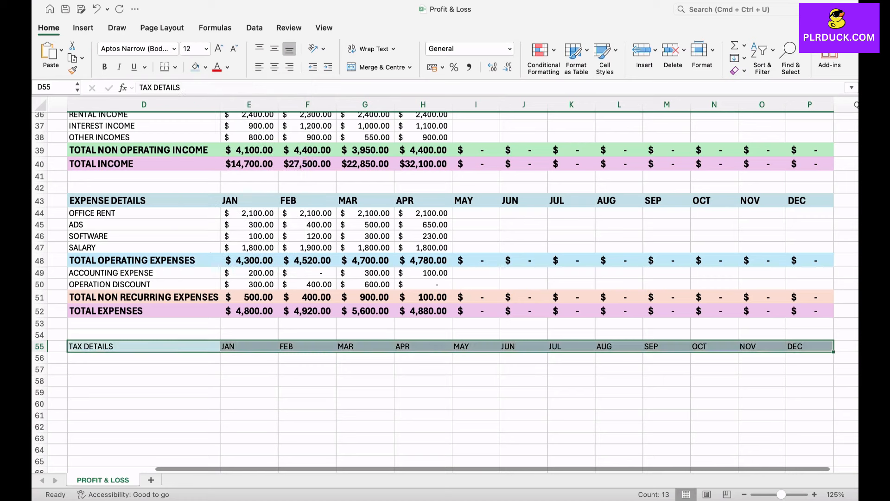
click(144, 361)
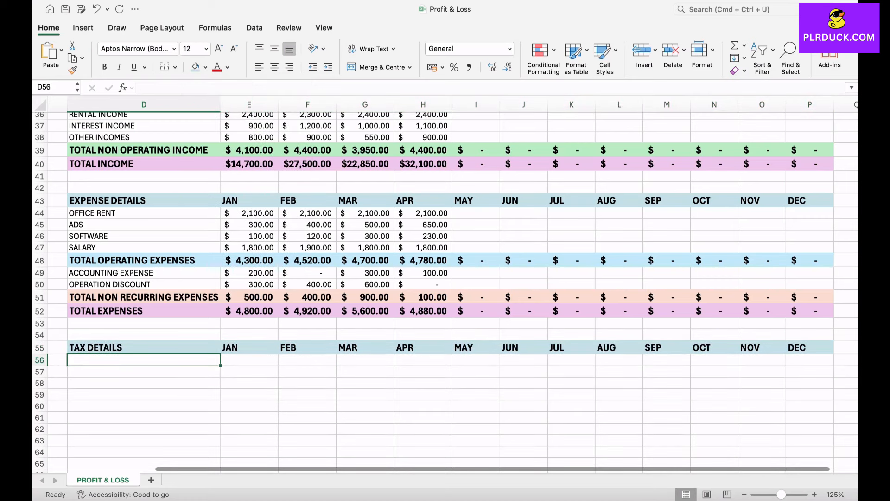
Enter the tax item labels INCOME TAXES, PAYROLL TAX, TAX 1 and TAX 2 below the header.
text(INCOME)
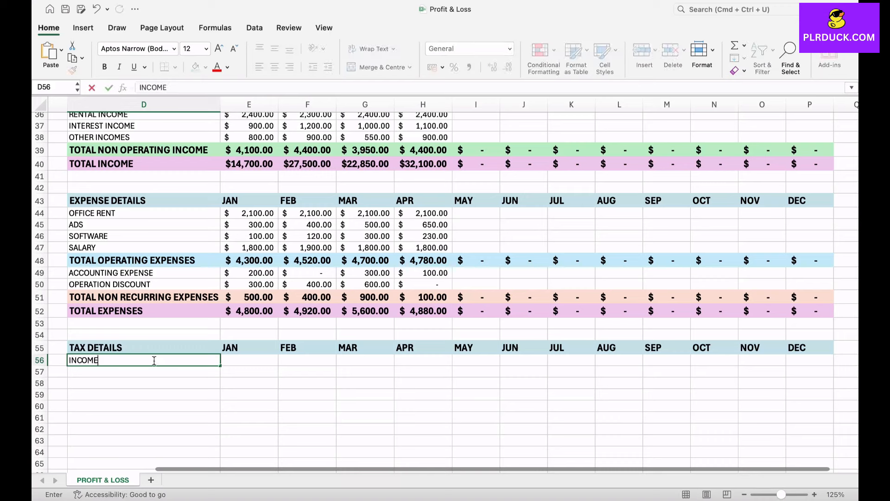
text( TAXES)
key(Return)
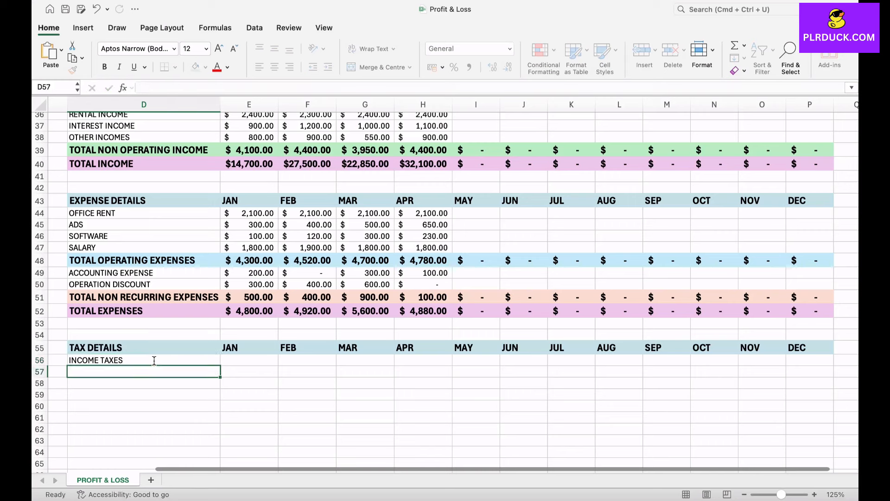
text(PAYROLL TAX)
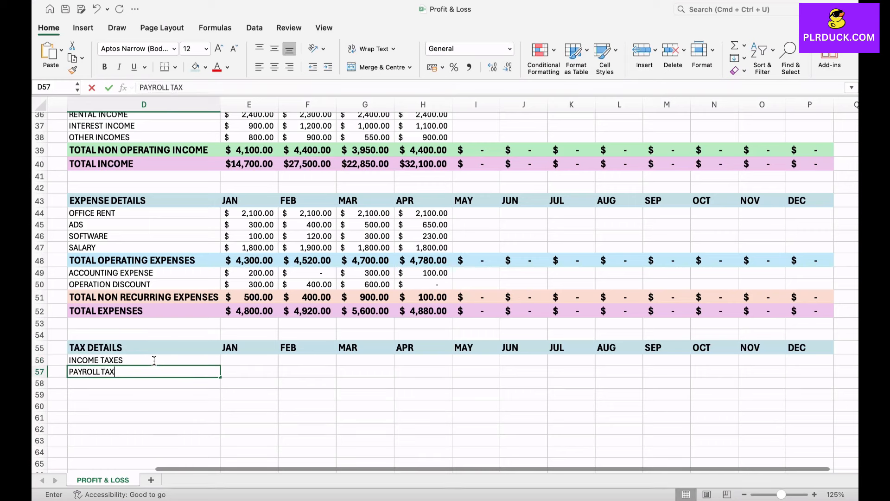
key(ctrl+Return)
key(Return)
text(TAX 1)
key(Return)
text(TAX 1)
key(BackSpace)
text(1)
key(BackSpace)
text(2)
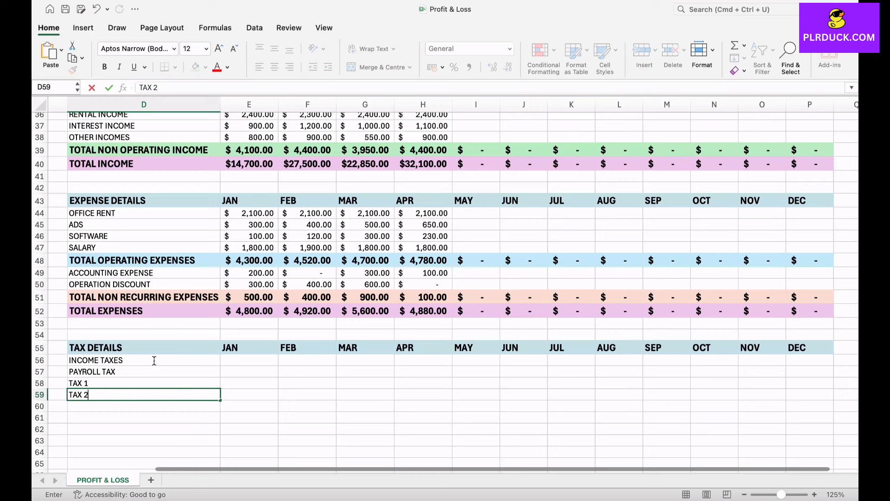
key(Tab)
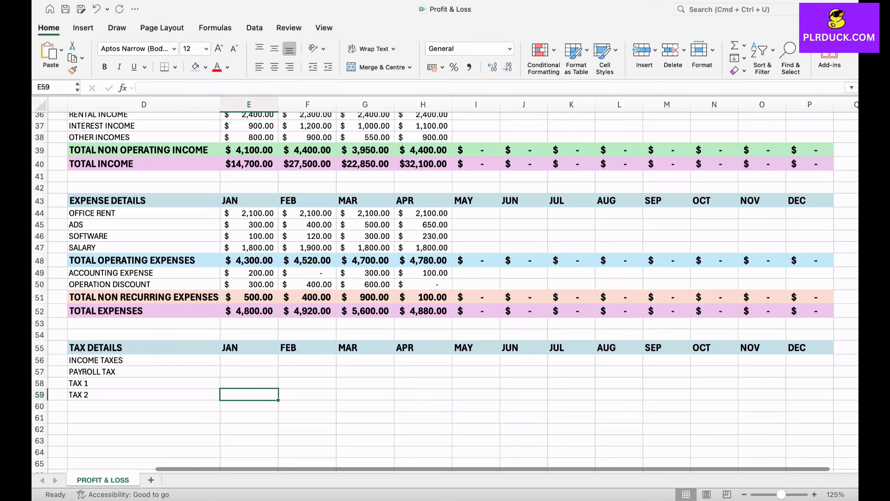
scroll(445, 287, down, 3)
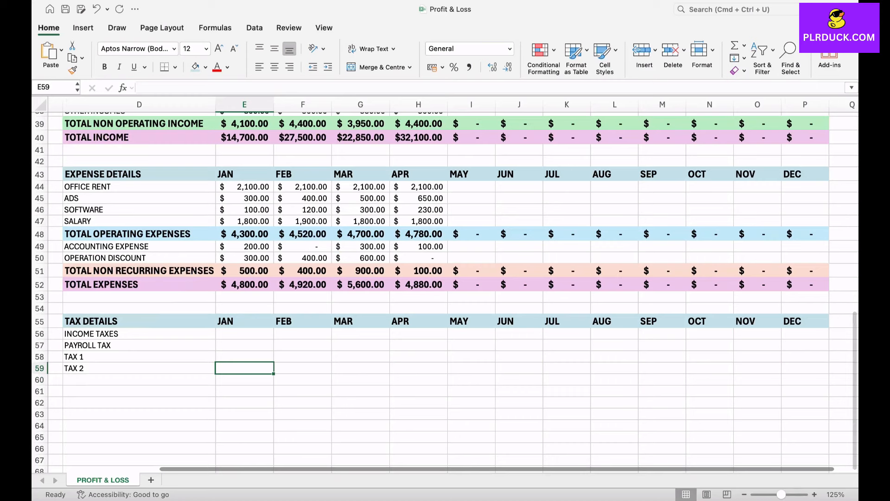
Enter income taxes of 1000, 1200, 1300 and 1800 for JAN to APR.
click(244, 334)
text(1000)
key(Tab)
text(1200)
key(Tab)
text(1300)
key(Tab)
text(1800)
key(Return)
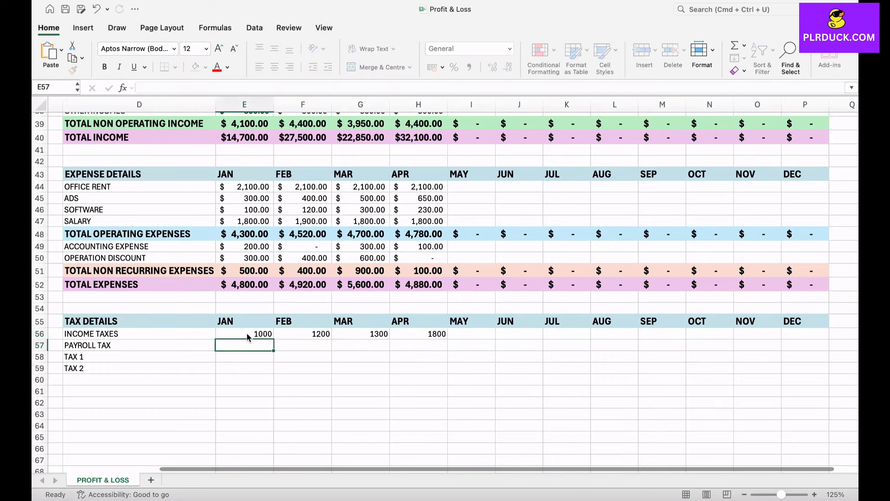
Enter JAN to APR amounts for payroll tax (400 each), TAX 1 (100, 120, 100, 100) and TAX 2 (90, 100, 90, 100).
text(400)
key(Tab)
text(400)
key(Tab)
text(400)
key(Tab)
text(400)
key(Return)
text(100)
key(Tab)
text(120)
key(Return)
text(100)
key(Tab)
key(Up)
text(100)
key(Tab)
text(100)
key(Return)
text(90)
key(Tab)
key(Tab)
text(90)
key(Tab)
text(100)
click(307, 403)
Apply the US dollar accounting format to the tax amounts for all months.
click(246, 334)
drag(260, 345, 807, 368)
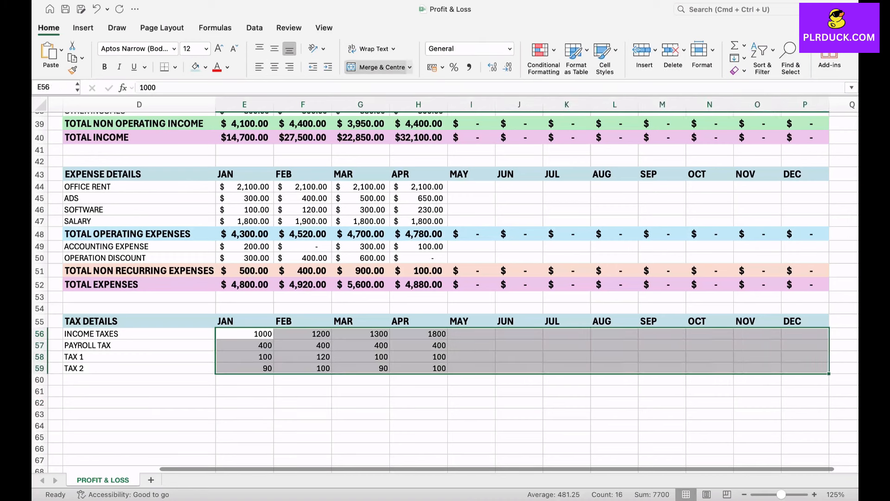
click(443, 67)
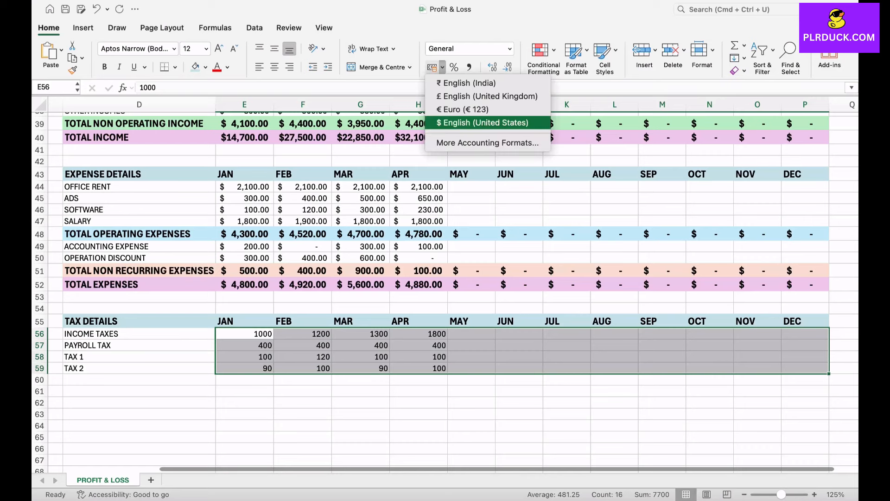
click(482, 123)
Add the label TOTAL TAXES below TAX 2.
click(140, 403)
click(139, 380)
text(TOTA)
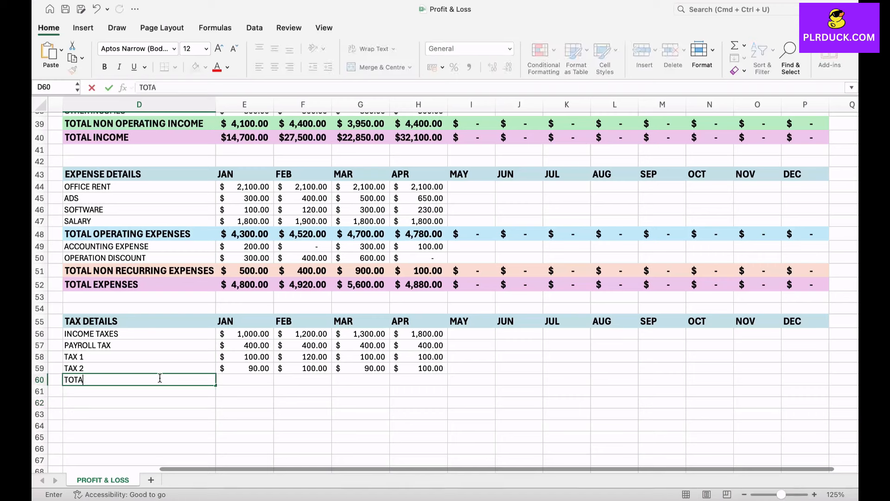
text(L TAXES)
key(Tab)
Sum JAN's four tax items as total taxes with SUM and fill the formula across to DEC.
text(=SUM)
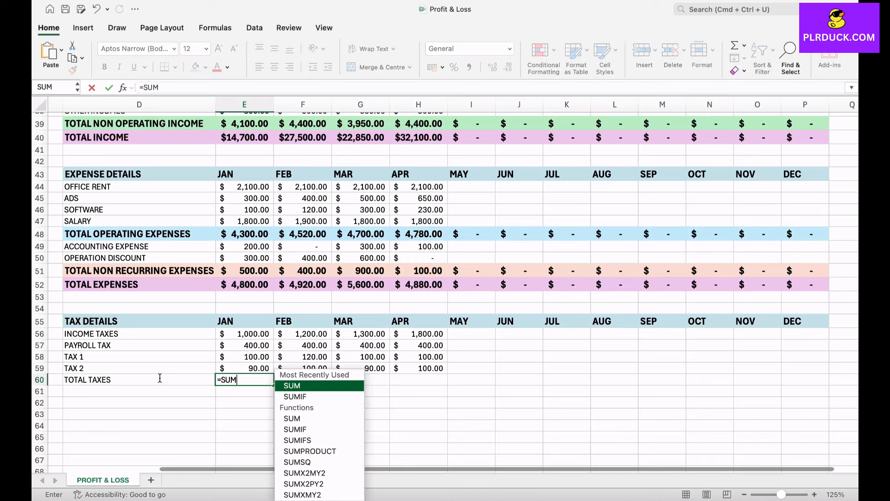
text(()
drag(244, 334, 248, 368)
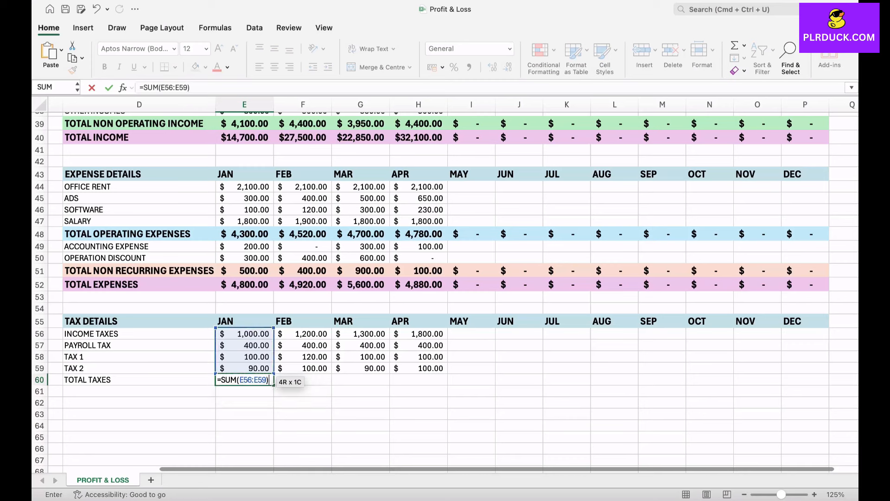
key(Return)
click(244, 379)
drag(273, 385, 824, 381)
Format the total taxes row with bold text, a 14 pt font and a light pink fill.
drag(139, 380, 816, 380)
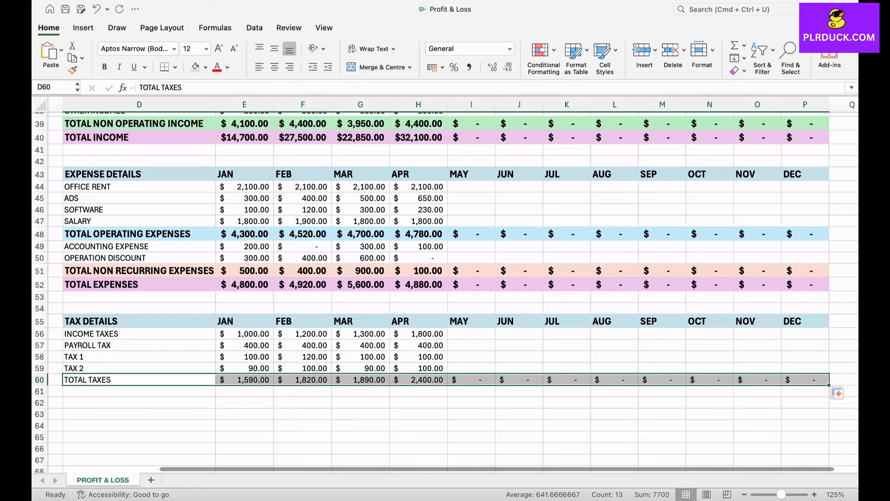
click(105, 67)
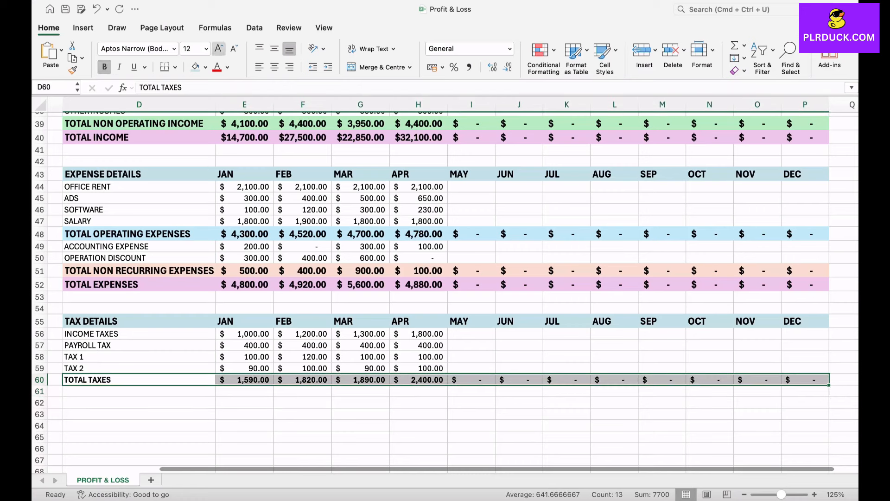
click(219, 48)
click(205, 67)
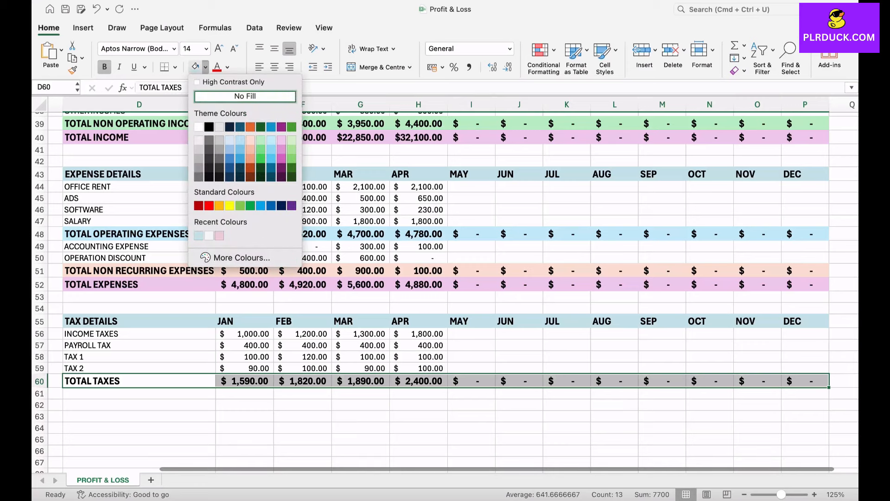
click(220, 236)
click(140, 393)
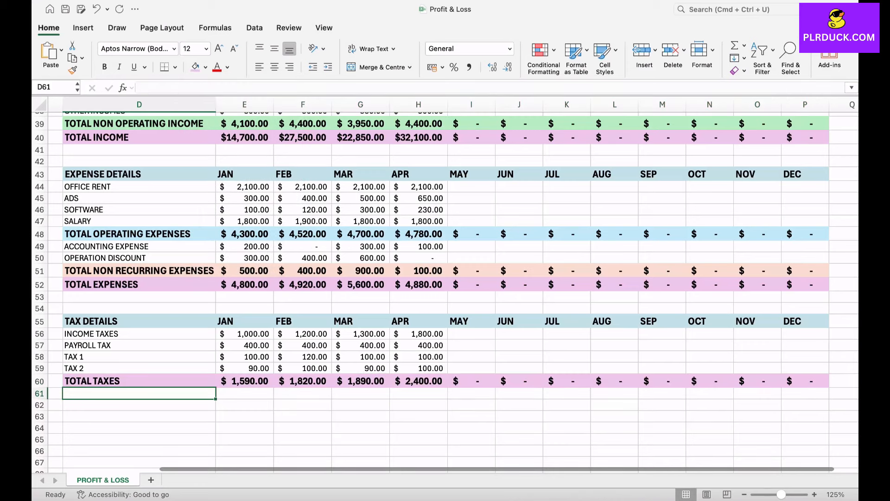
scroll(445, 283, up, 2)
scroll(445, 282, left, 1)
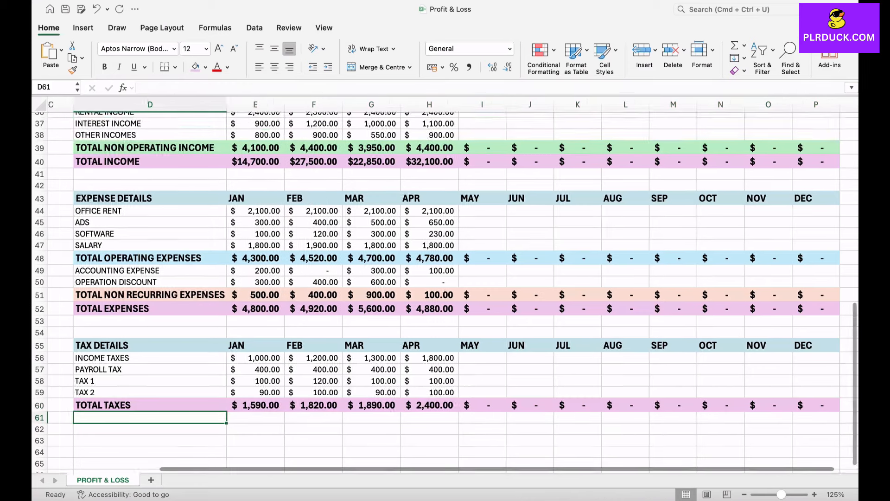
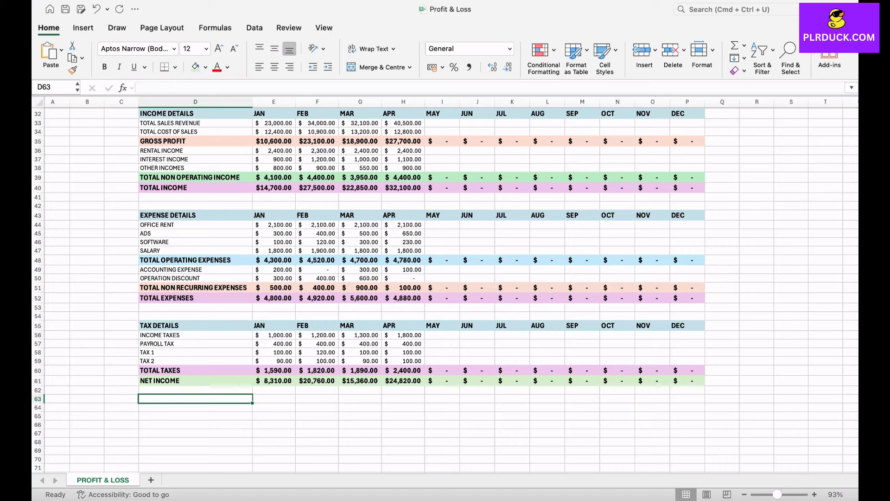
Add a TOTAL SHARE DISTRIBUTIONS row below net income with 400, 500, 600 and 850 for JAN through APR.
text(TOTAL S)
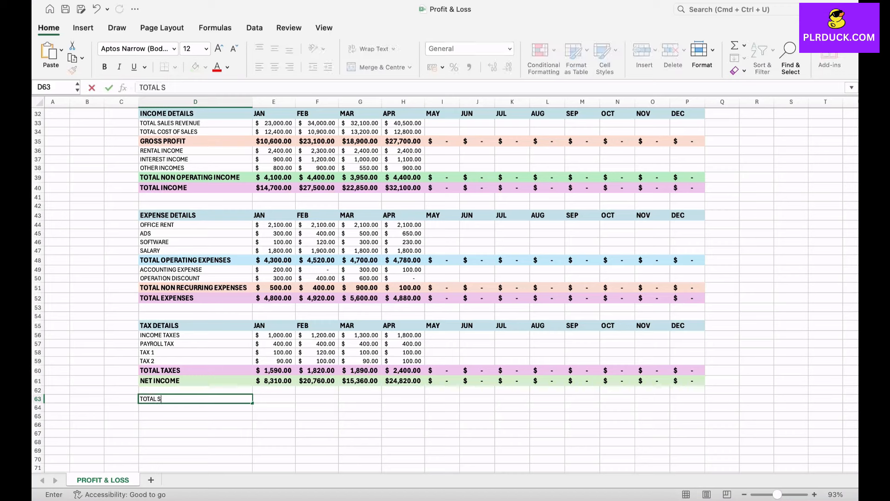
text(HARE DISTRIBUTIONS)
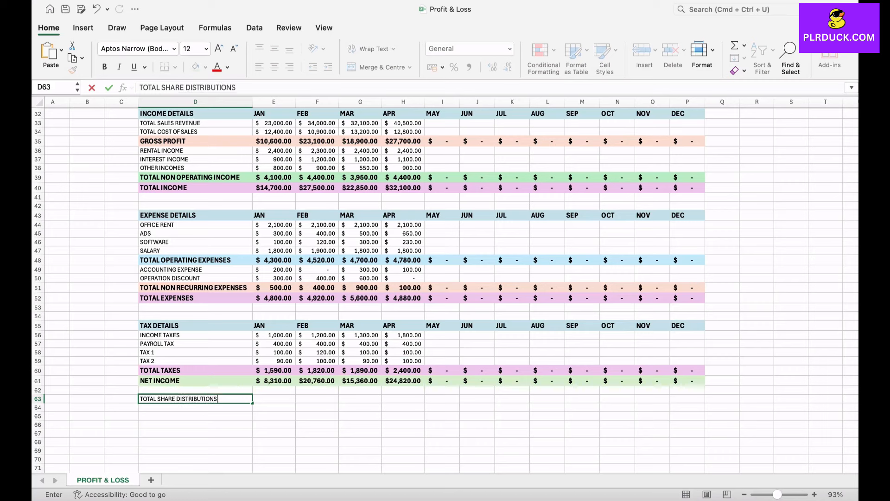
key(Tab)
text(400)
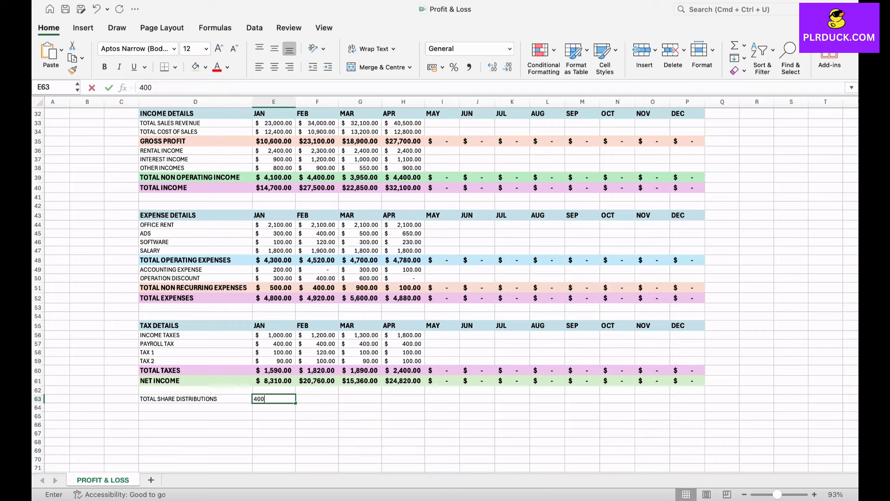
key(Tab)
text(500)
key(Tab)
text(600)
key(Tab)
text(850)
key(Return)
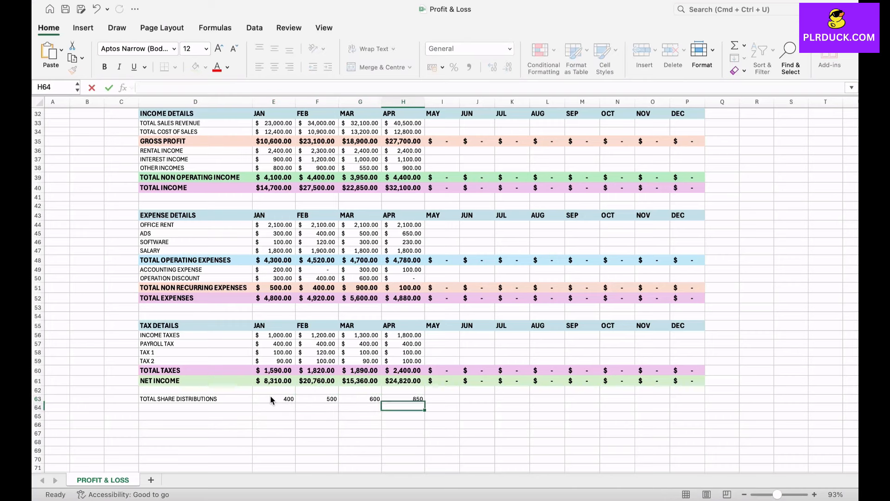
Apply the US dollar accounting format to the share distribution amounts for all months.
drag(274, 399, 688, 399)
click(442, 67)
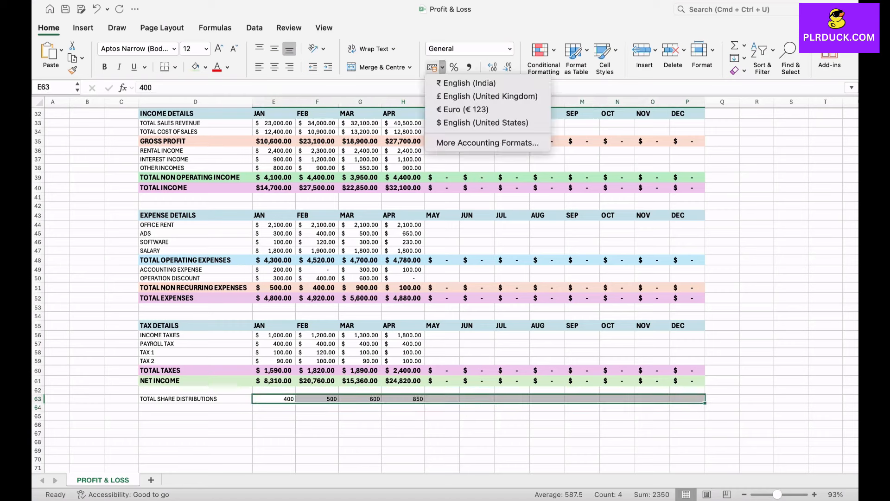
click(482, 123)
Format the total share distributions row with bold text, a 14 pt font and a light pink fill.
drag(195, 399, 687, 398)
click(219, 48)
click(104, 67)
click(205, 67)
click(218, 235)
click(195, 435)
Add a NET PROFIT row computing JAN net income minus total share distributions, and fill the formula across to DEC.
scroll(195, 427, down, 2)
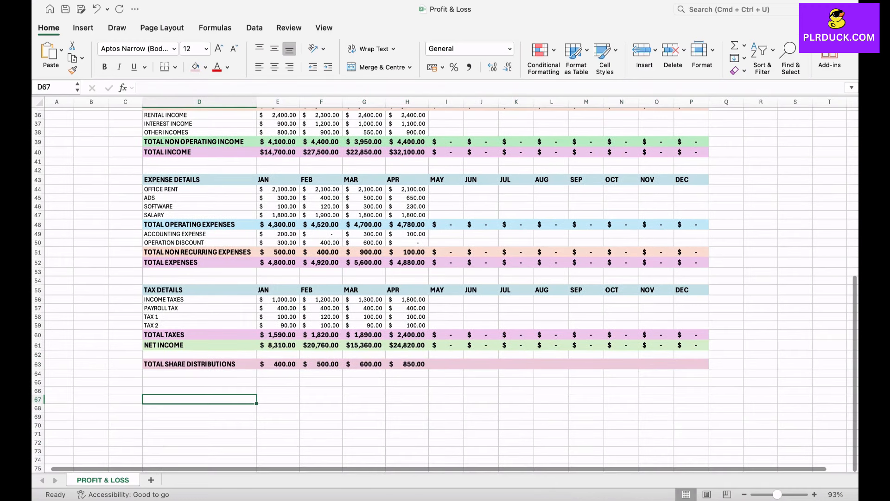
click(199, 382)
text(NET PROFIT)
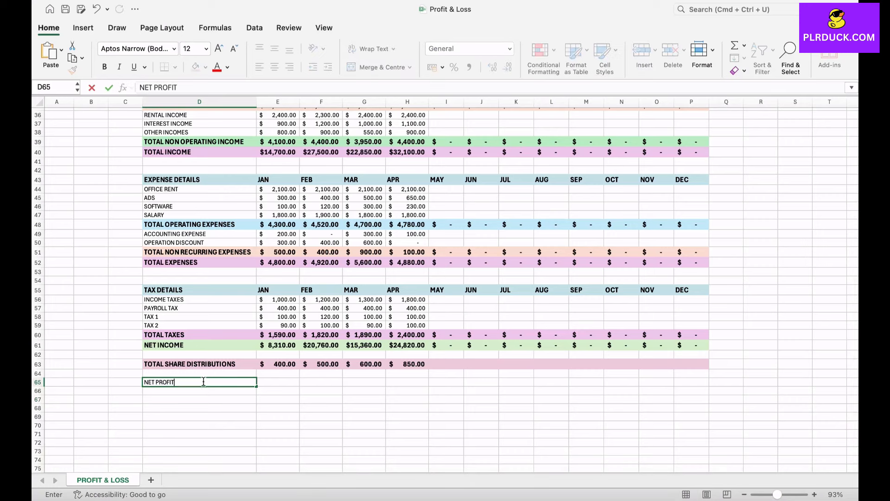
key(Tab)
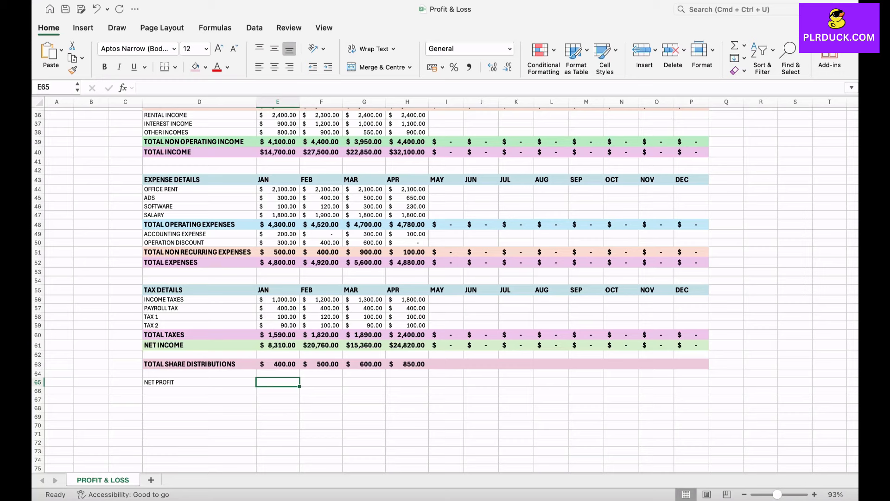
text(=)
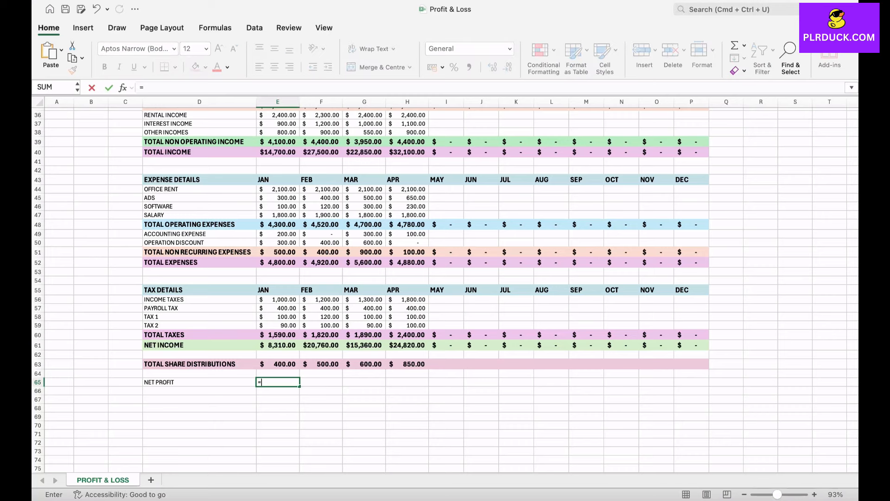
click(277, 345)
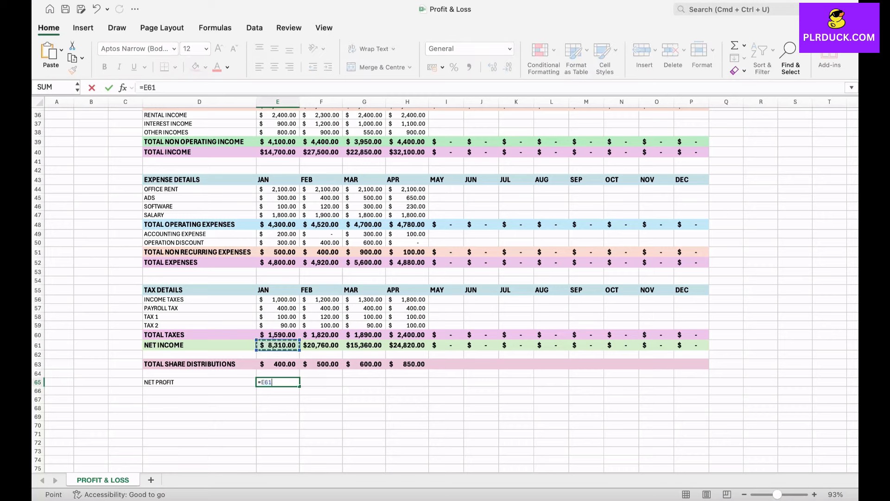
text(-)
click(278, 364)
key(Return)
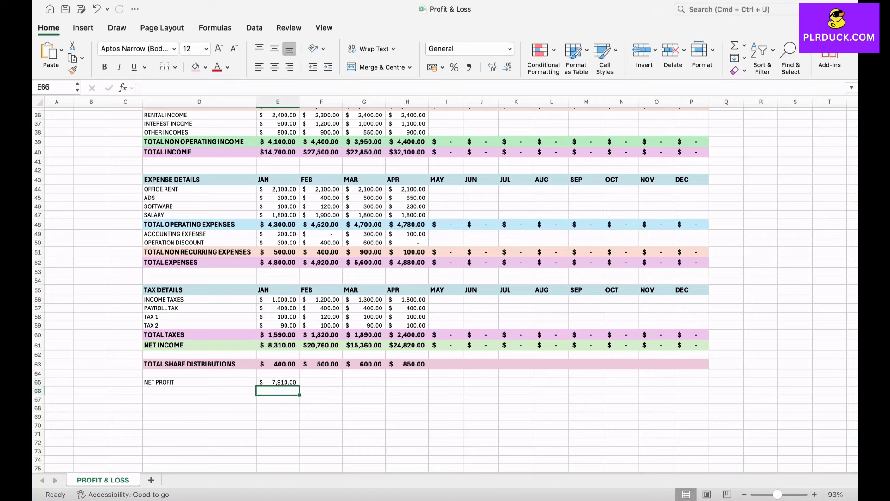
click(278, 383)
drag(300, 386, 692, 383)
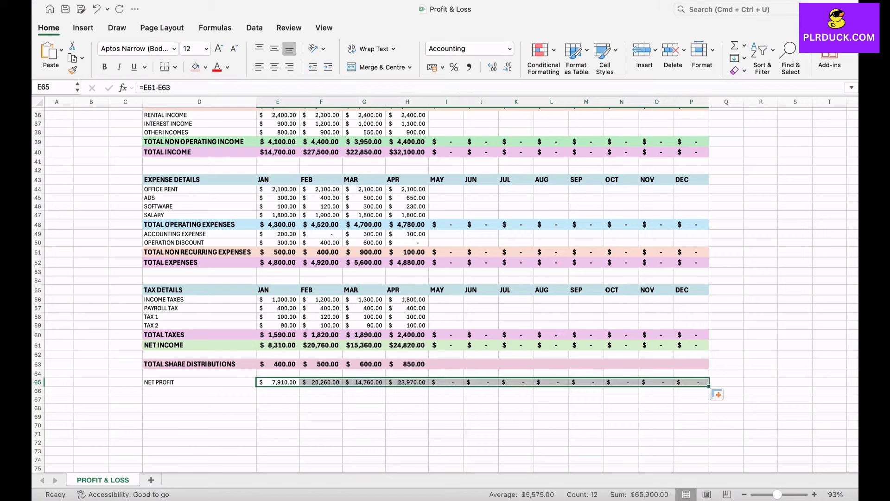
Format the net profit row with bold text, a 14 pt font and a green fill.
drag(199, 382, 691, 382)
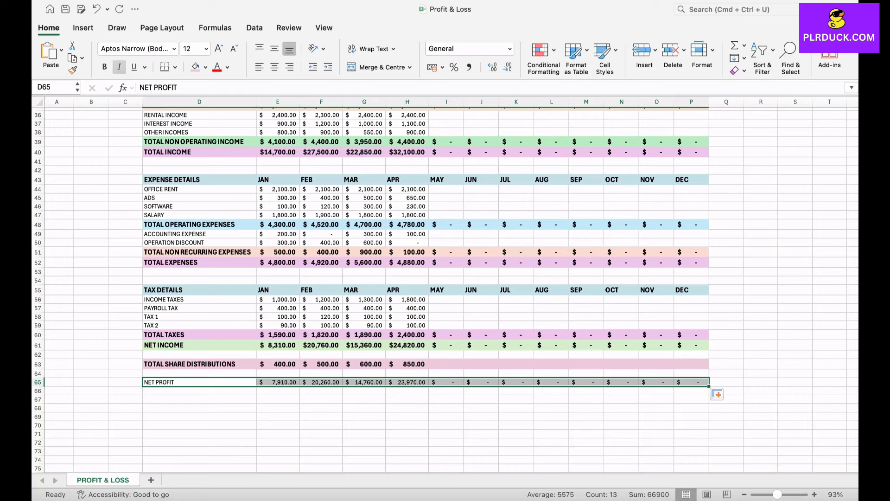
click(104, 66)
click(219, 49)
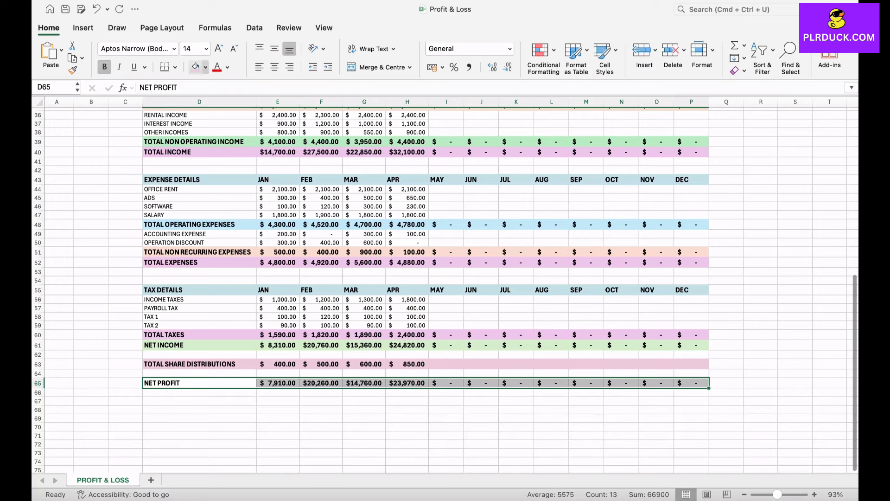
click(205, 67)
click(261, 149)
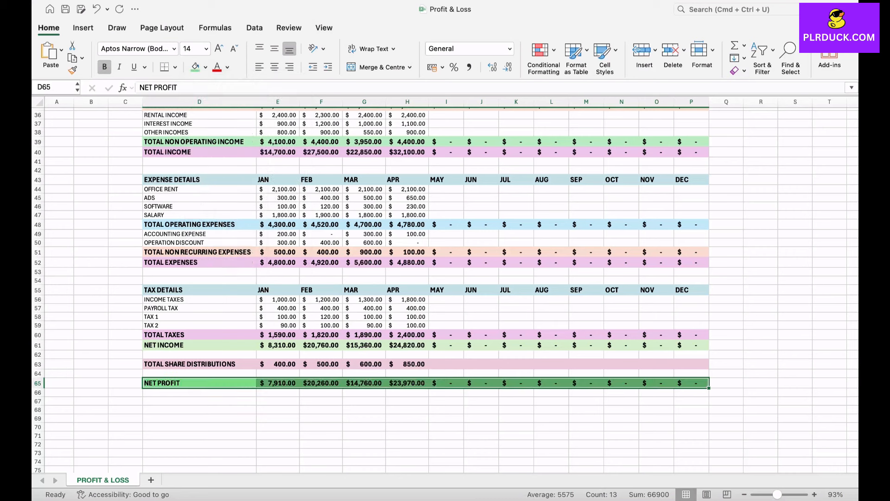
click(199, 401)
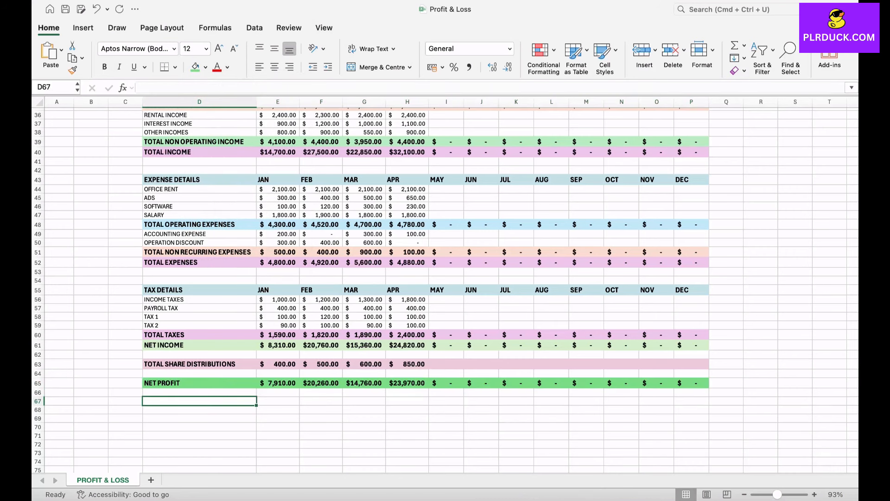
Merge D5:D6 and D7:D8 above the table, entering TOTAL INCOME as the upper label.
scroll(445, 285, up, 1)
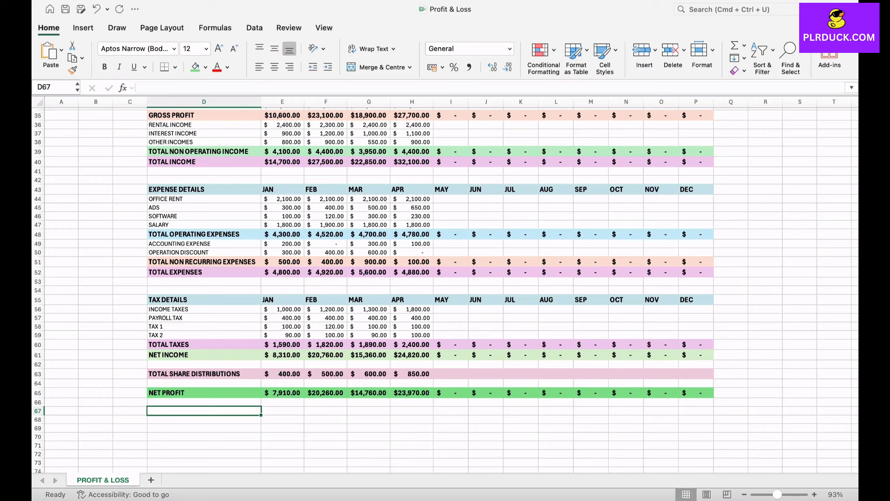
scroll(445, 285, up, 3)
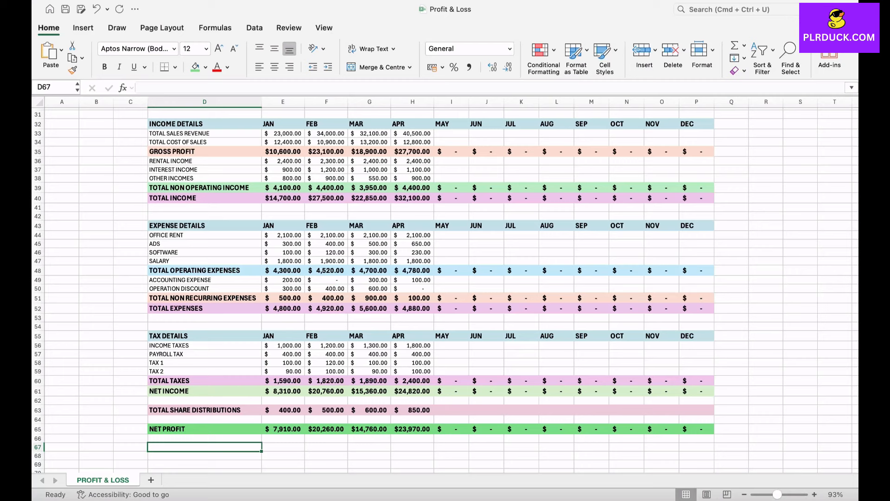
scroll(445, 287, up, 10)
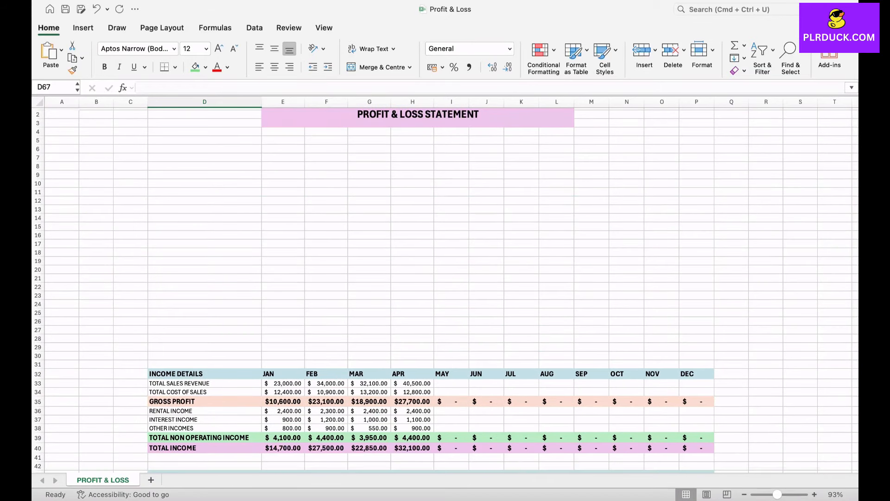
drag(204, 141, 204, 166)
click(382, 67)
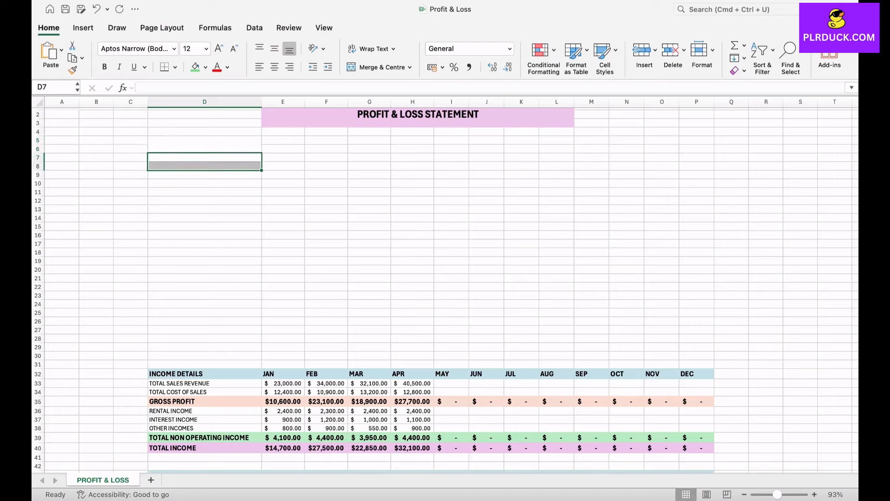
click(205, 144)
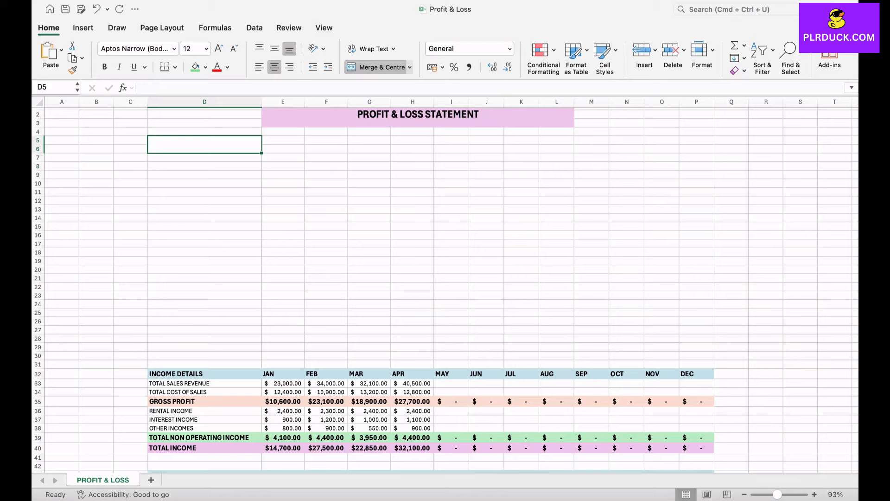
text(TO)
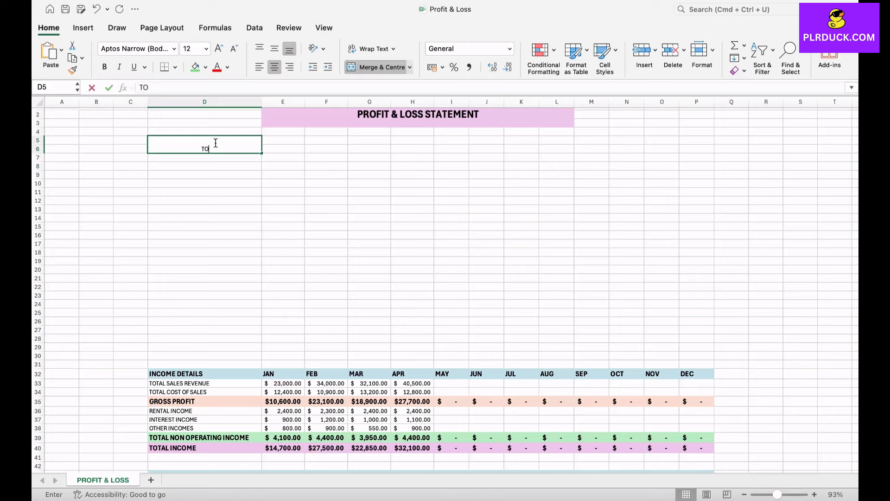
text(TAL INCOME)
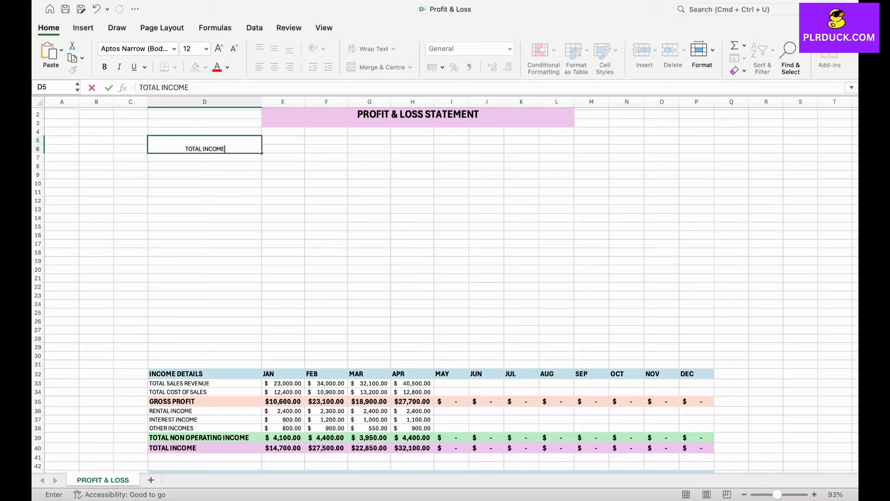
key(Return)
drag(205, 158, 205, 166)
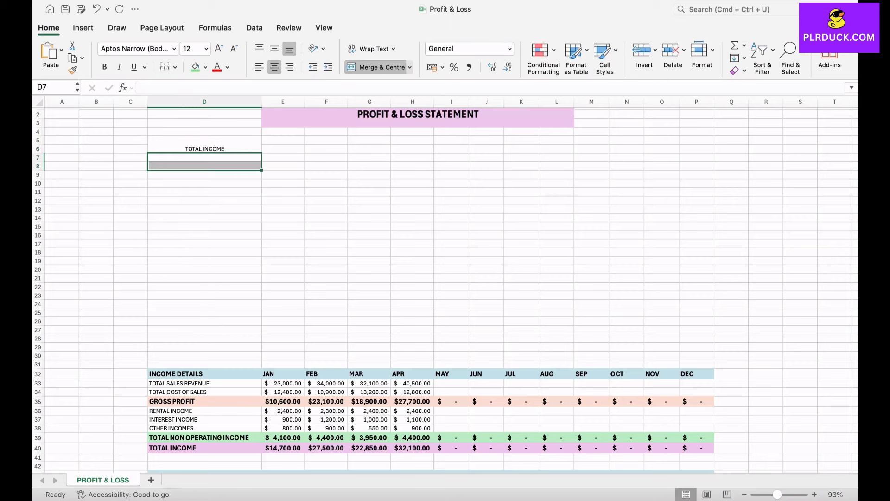
click(377, 67)
Merge a label box at D10:D11 and enter TOTAL SALES REVENUE in it.
click(204, 192)
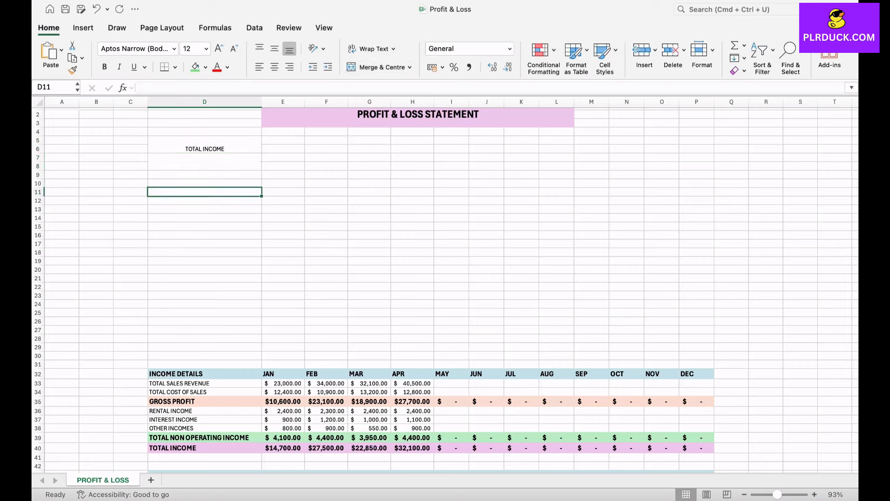
drag(205, 183, 205, 209)
click(377, 67)
click(377, 67)
click(205, 188)
text(TOTAL SALE)
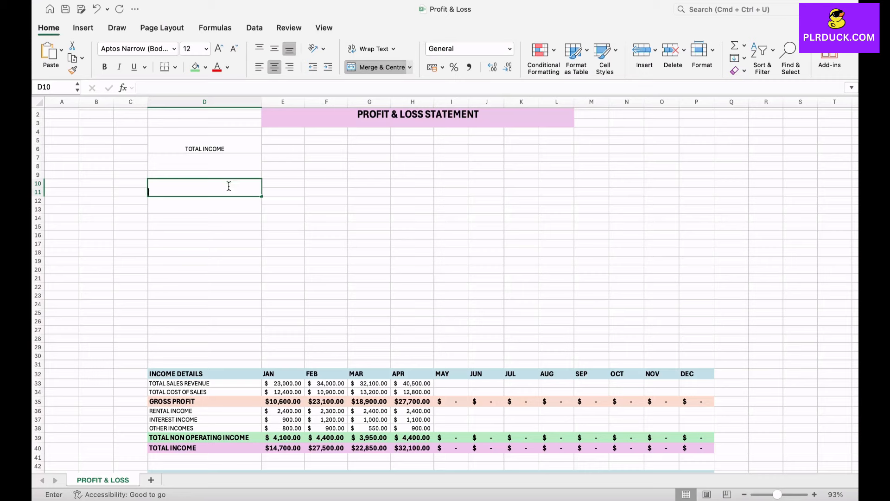
text(S )
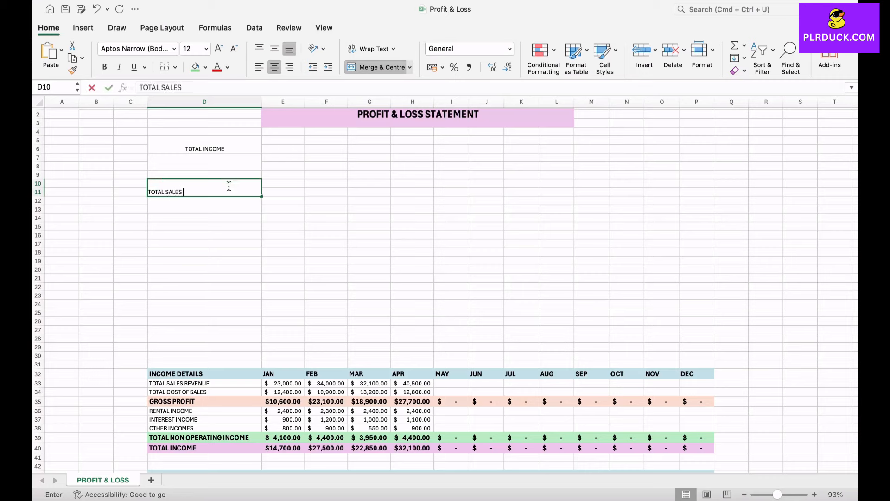
text(REVENUE)
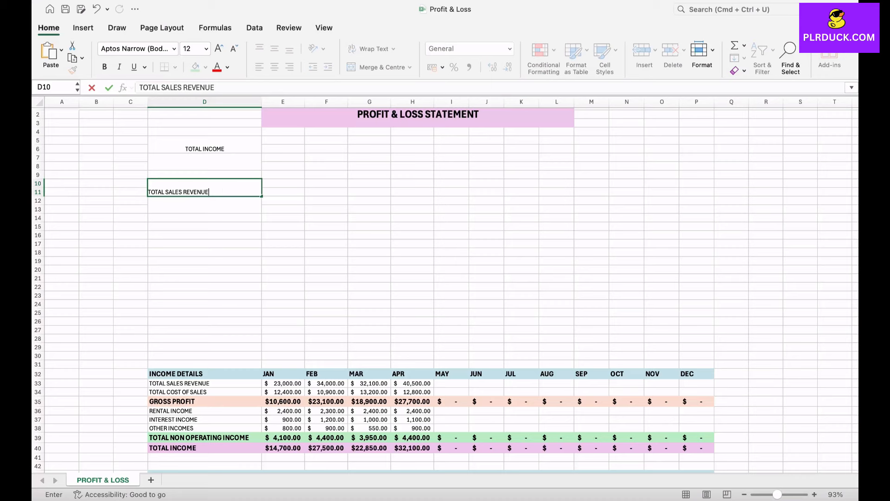
key(Return)
Merge F5:H6 and F7:H8, entering TOTAL EXPENSES as the upper label.
drag(326, 139, 413, 149)
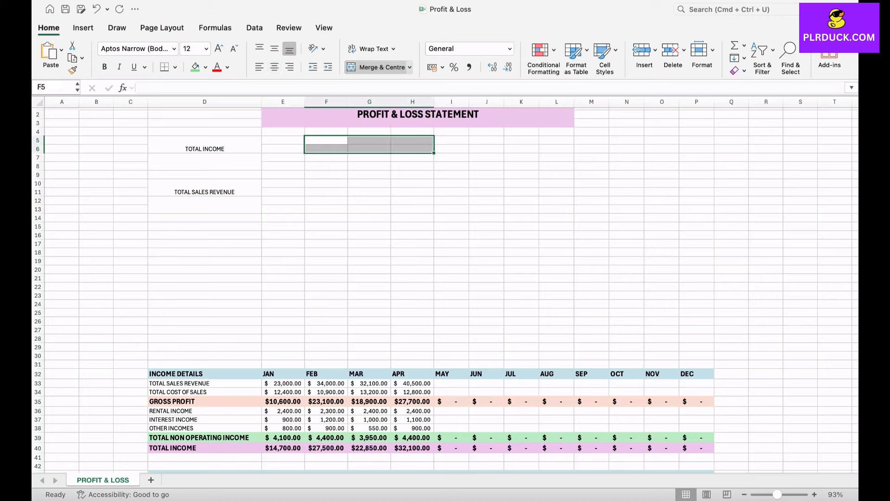
click(378, 66)
drag(326, 158, 413, 166)
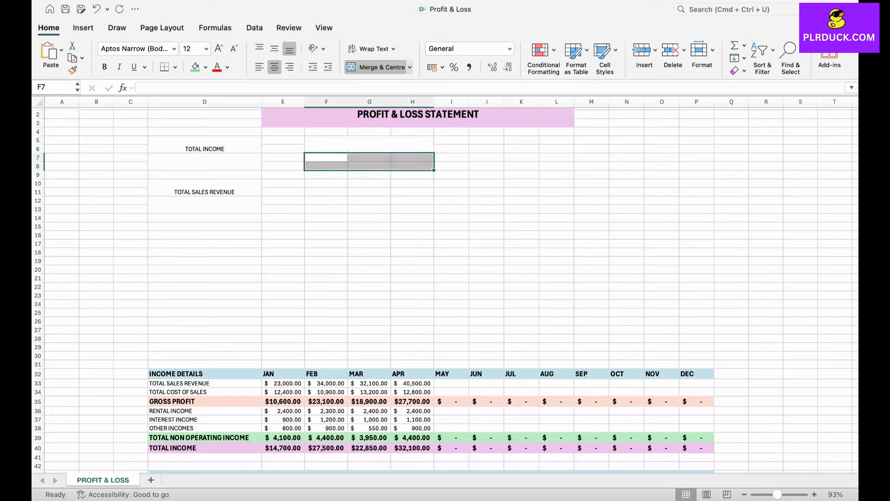
click(378, 66)
click(370, 145)
text(TOT)
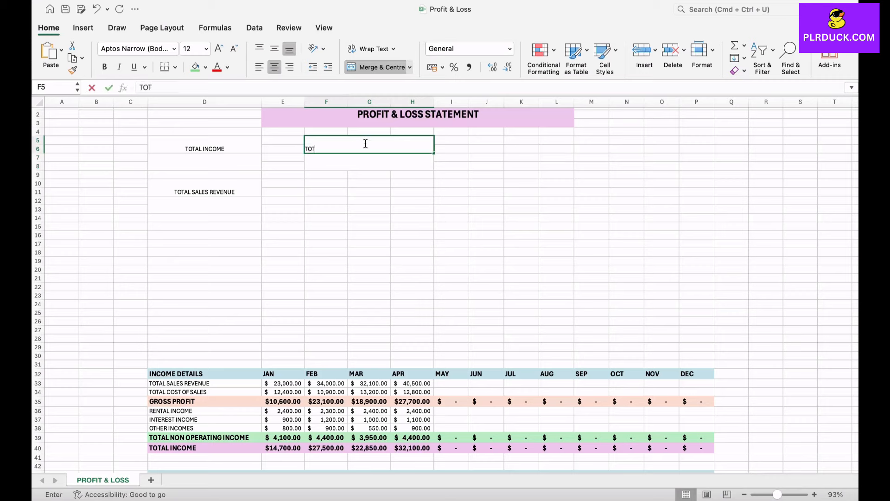
text(AL EXPENSES)
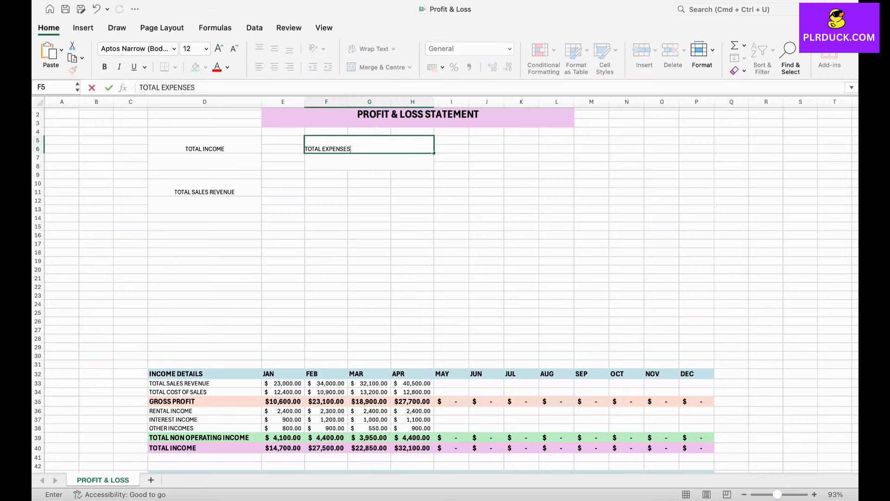
Merge F10:H11 and F12:H13, entering TOTAL COST OF SALES as the upper label.
click(326, 183)
drag(326, 183, 412, 192)
click(378, 67)
drag(326, 200, 413, 210)
click(378, 67)
click(369, 187)
text(TOTAL COST OF SALES)
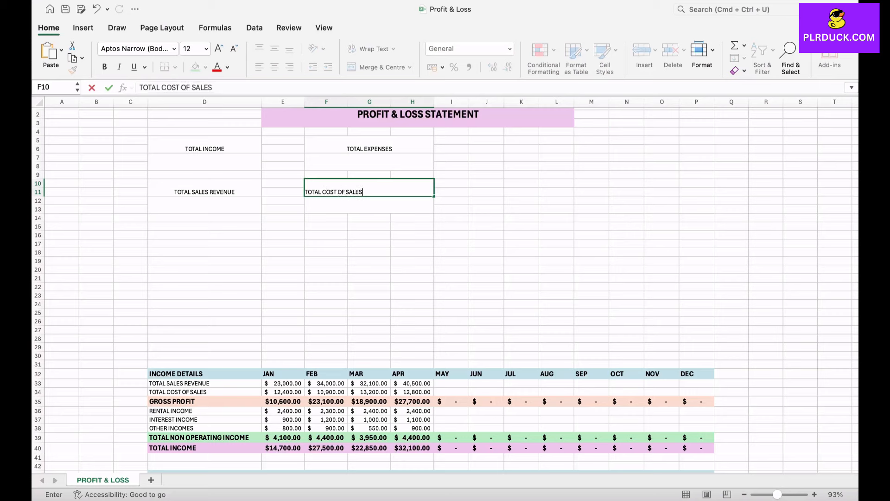
Merge J5:L6 and J7:L8, entering NET INCOME as the upper label.
click(452, 227)
drag(486, 140, 557, 149)
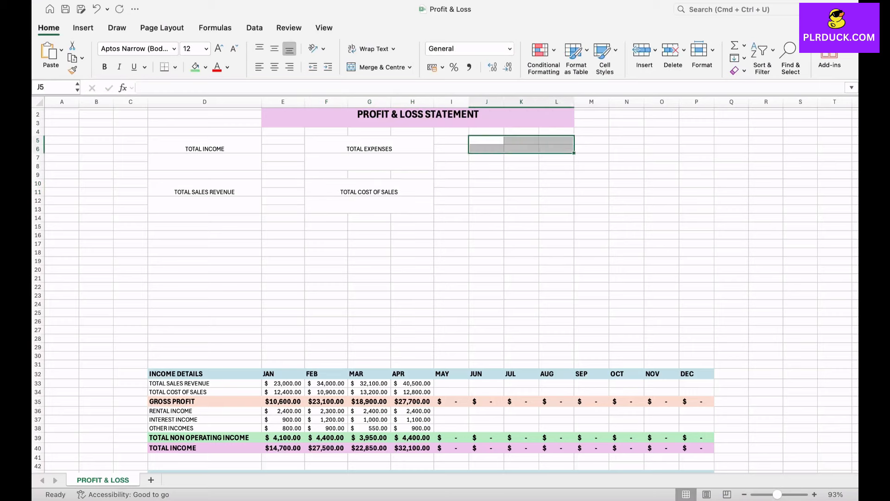
click(378, 67)
drag(487, 157, 556, 166)
click(378, 67)
click(521, 144)
text(NE)
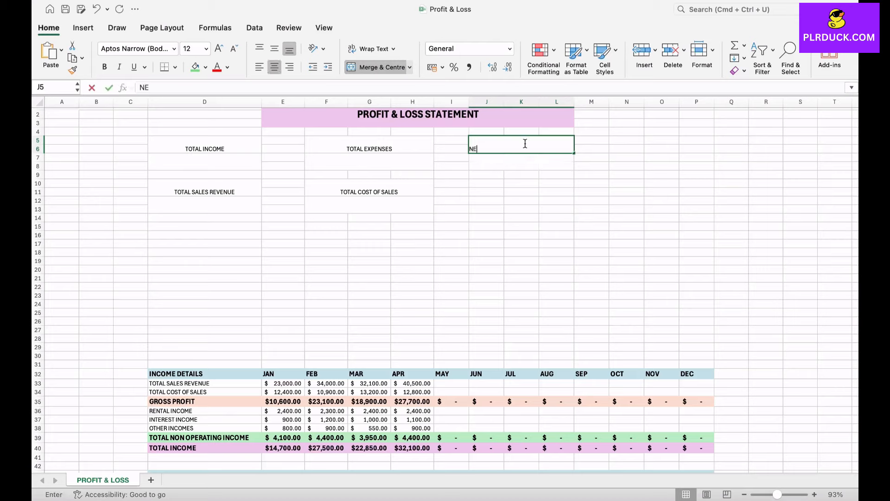
text(T INCOME)
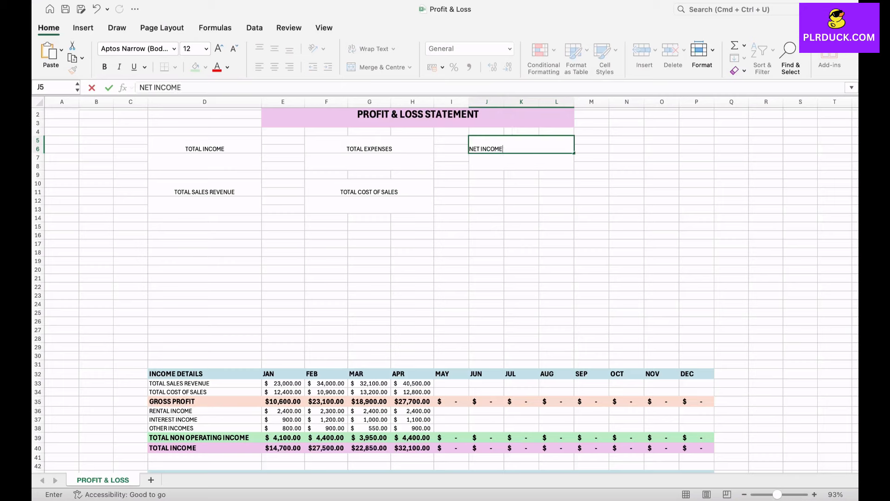
Merge J10:L11 and enter NET PROFIT as its label.
drag(485, 183, 556, 193)
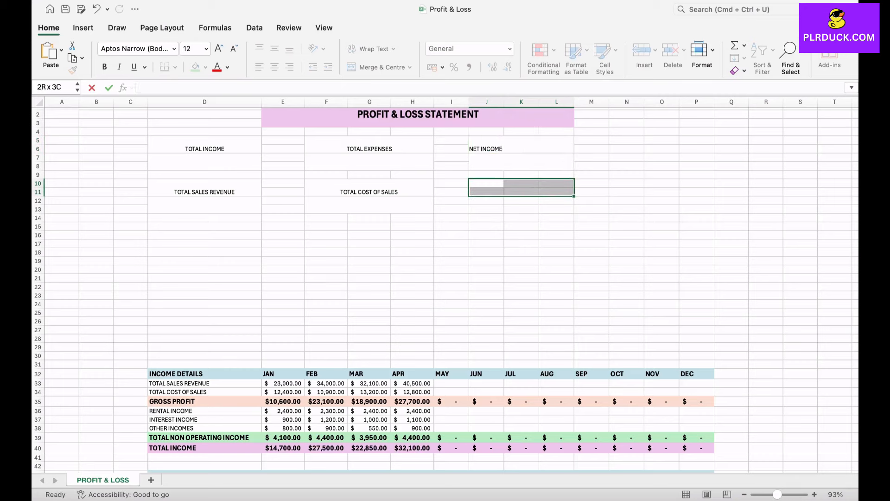
click(378, 67)
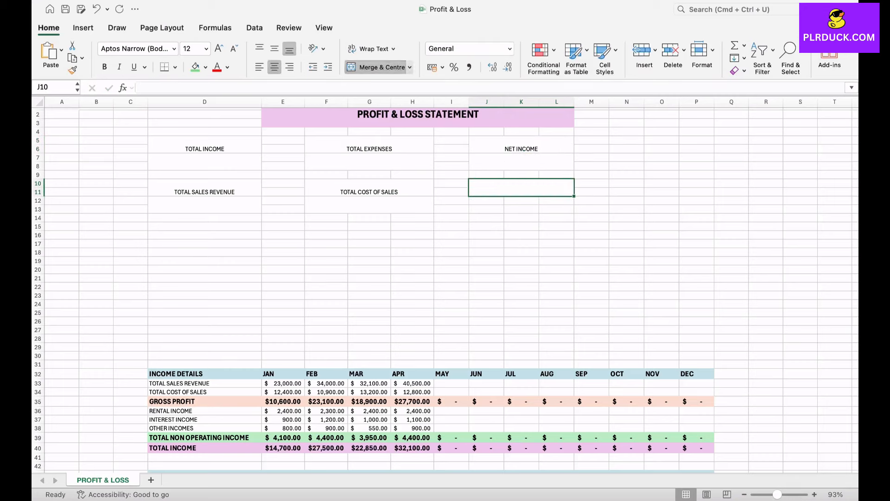
text(NET PROFIT)
click(491, 235)
Select all six summary boxes and set their text to 18 pt bold.
drag(205, 146, 205, 205)
super+drag(369, 145, 370, 205)
super+drag(521, 146, 521, 205)
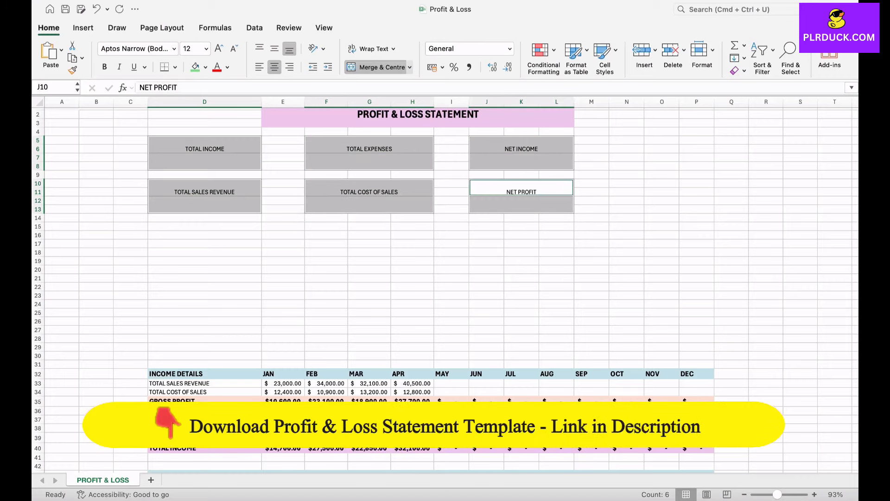
click(218, 48)
click(219, 48)
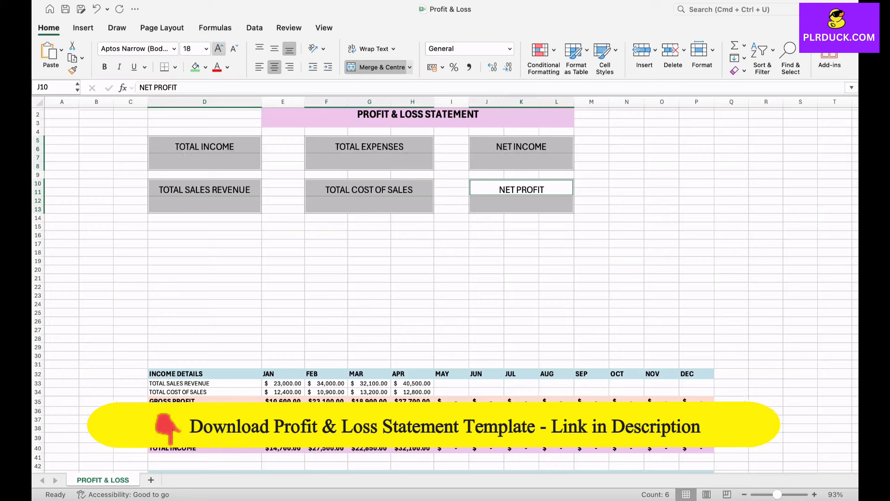
click(104, 66)
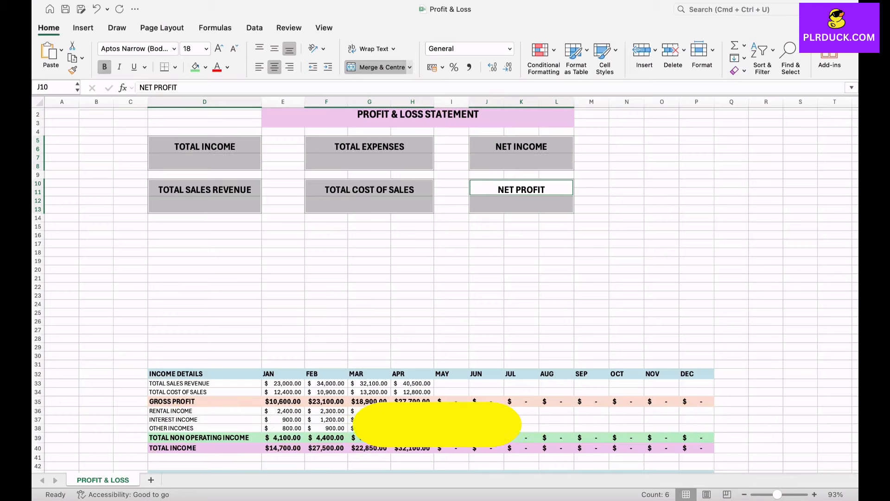
Top-align the summary box text and give all summary boxes full borders.
click(274, 49)
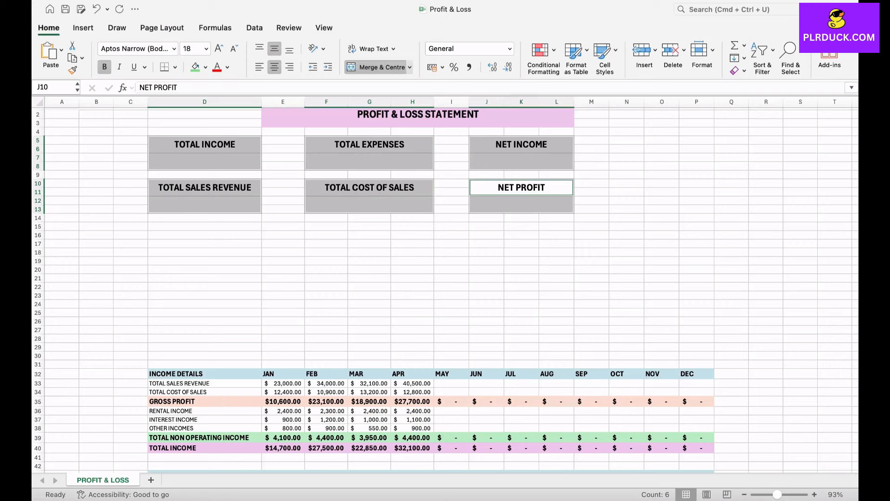
click(175, 66)
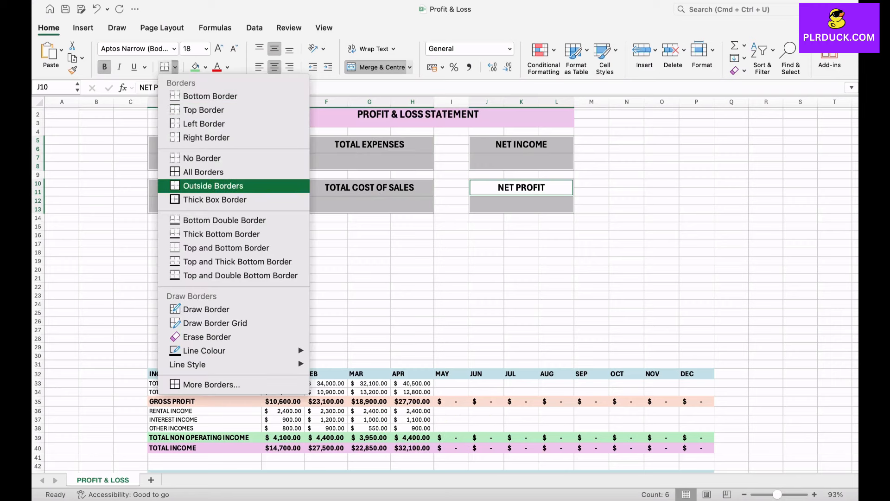
click(203, 172)
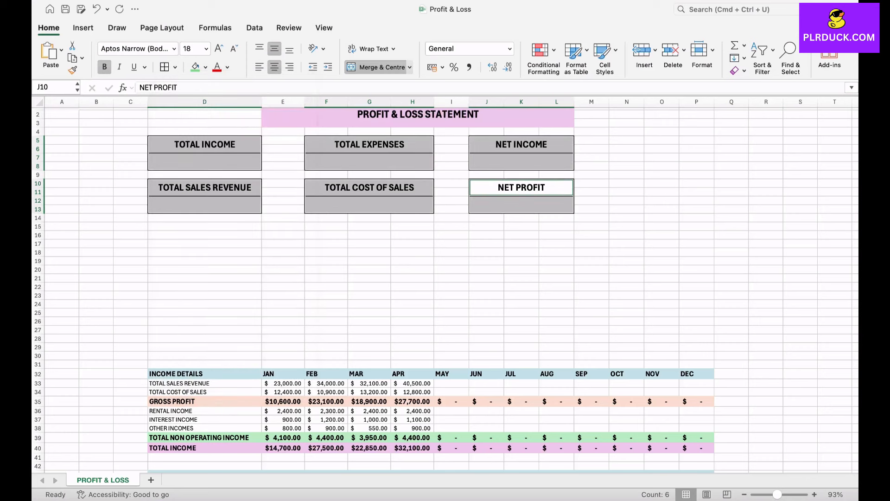
click(283, 157)
Fill the TOTAL INCOME label light green and the TOTAL SALES REVENUE label light pink.
click(204, 145)
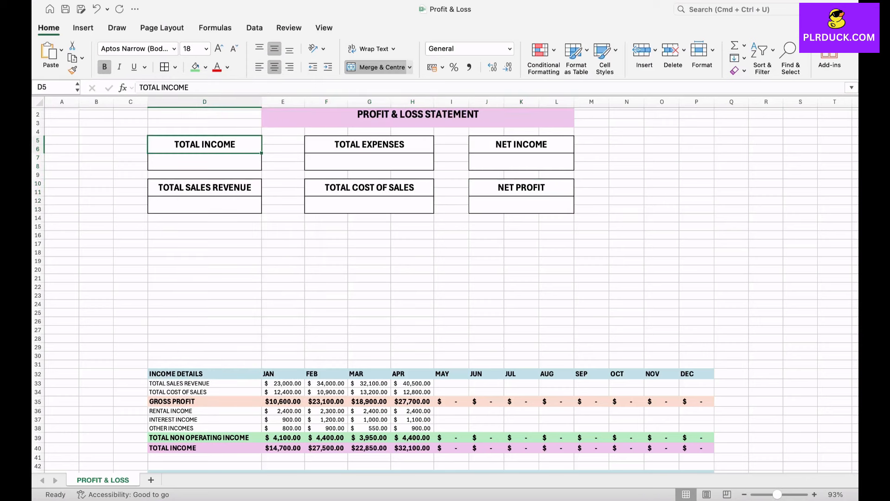
click(205, 67)
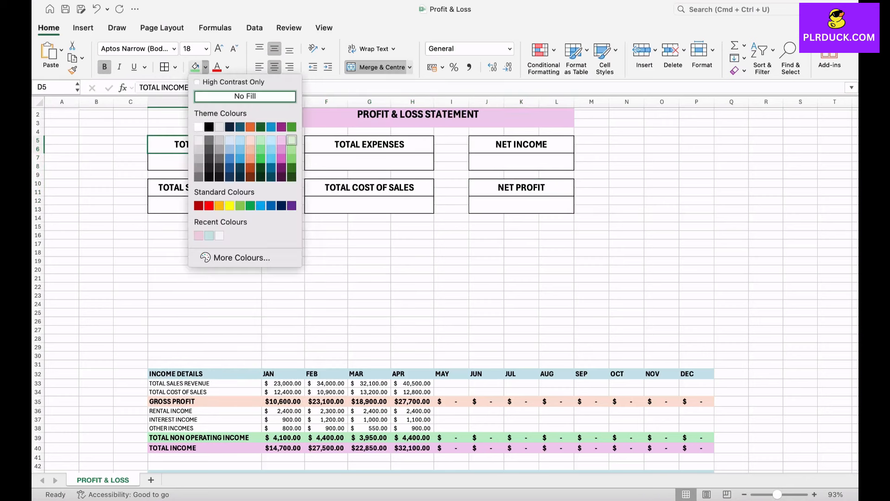
click(292, 141)
click(205, 187)
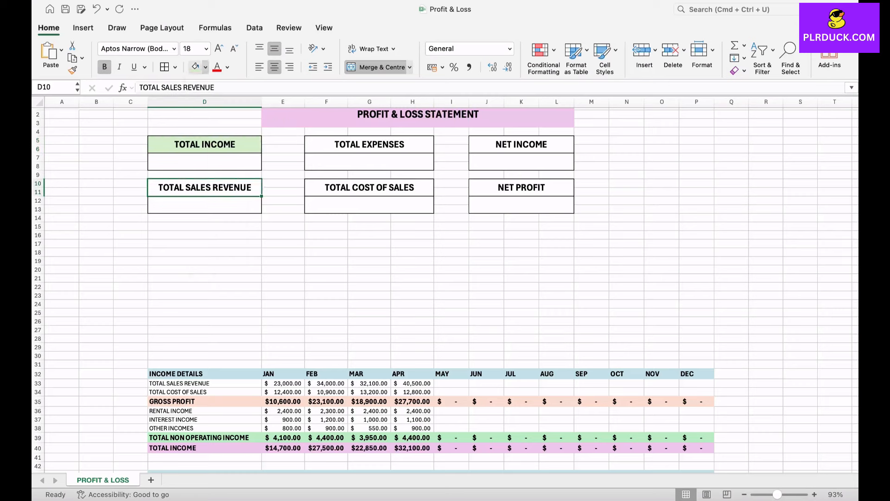
click(205, 67)
click(282, 140)
Fill the TOTAL EXPENSES label light orange and the TOTAL COST OF SALES label light blue.
click(370, 145)
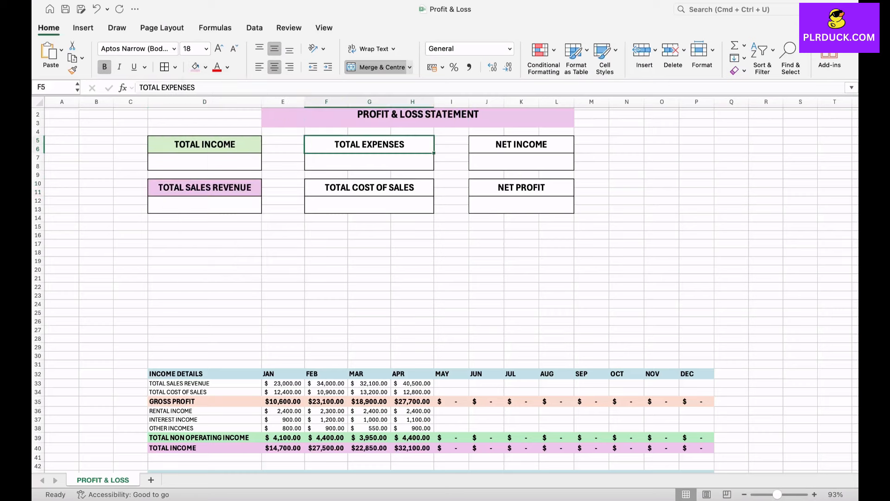
click(206, 67)
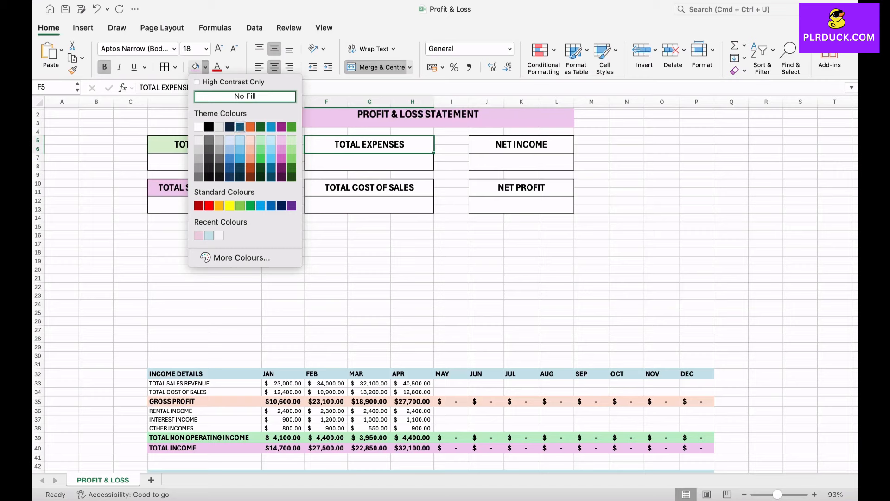
click(250, 140)
click(369, 187)
click(206, 67)
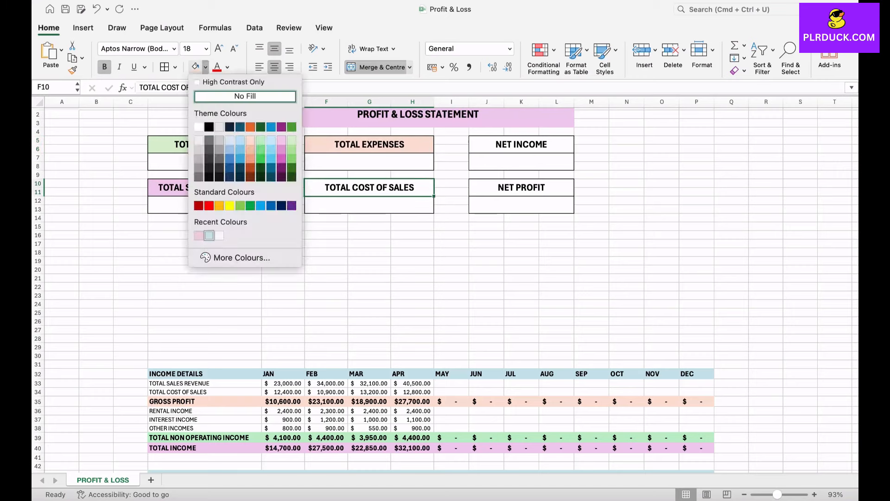
click(209, 235)
Fill the NET INCOME label light blue and the NET PROFIT label light pink.
click(521, 145)
click(205, 66)
click(198, 235)
click(521, 188)
click(206, 67)
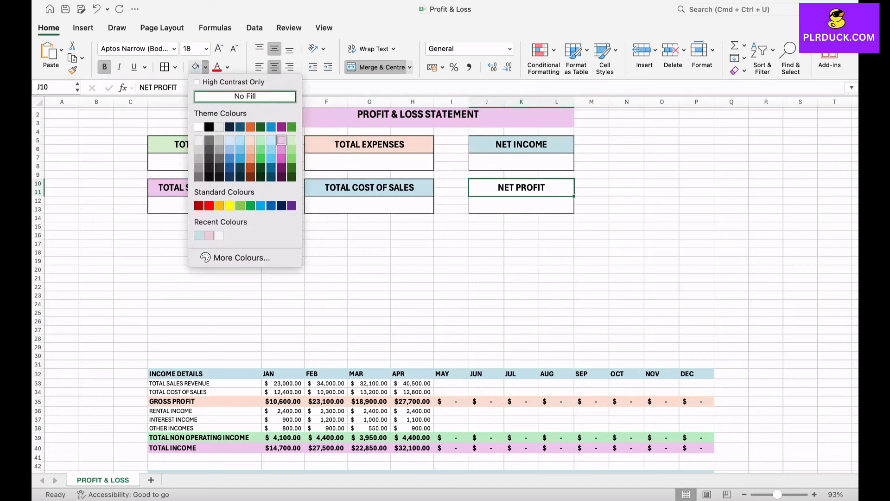
click(282, 140)
click(412, 244)
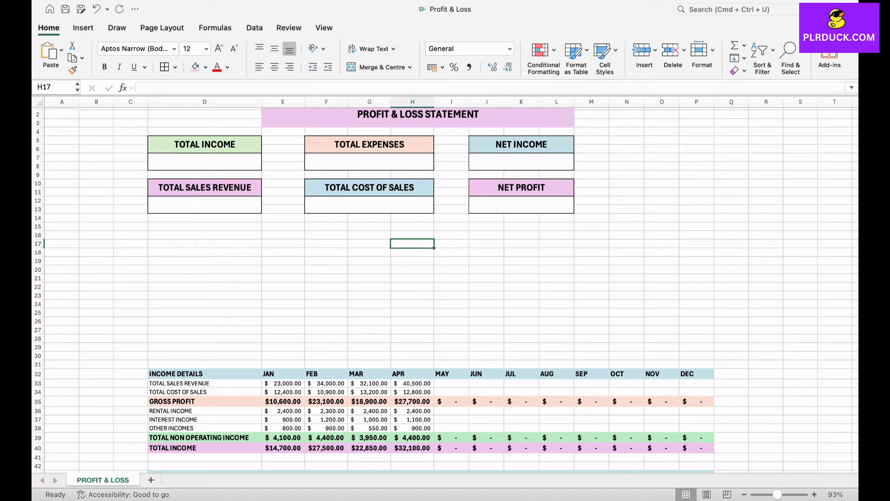
Enter =SUM(E40:P40) in the TOTAL INCOME value box to total the yearly income row.
click(205, 162)
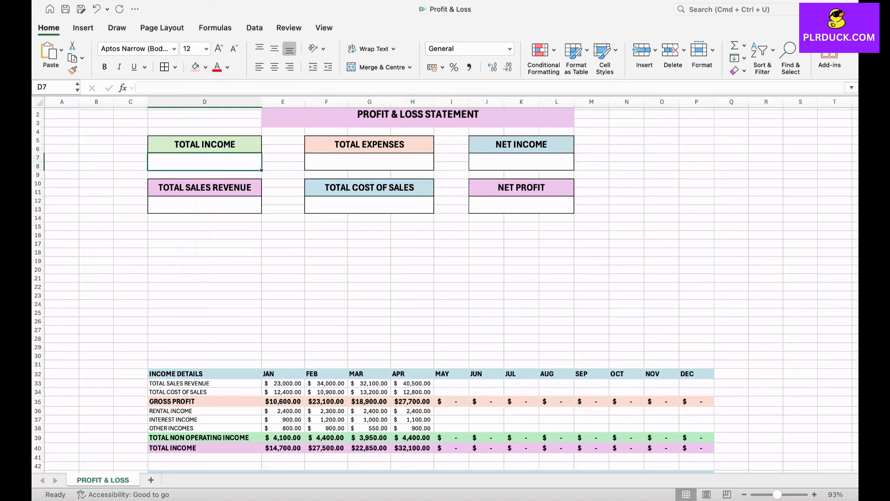
scroll(445, 278, down, 3)
click(205, 279)
scroll(445, 278, up, 3)
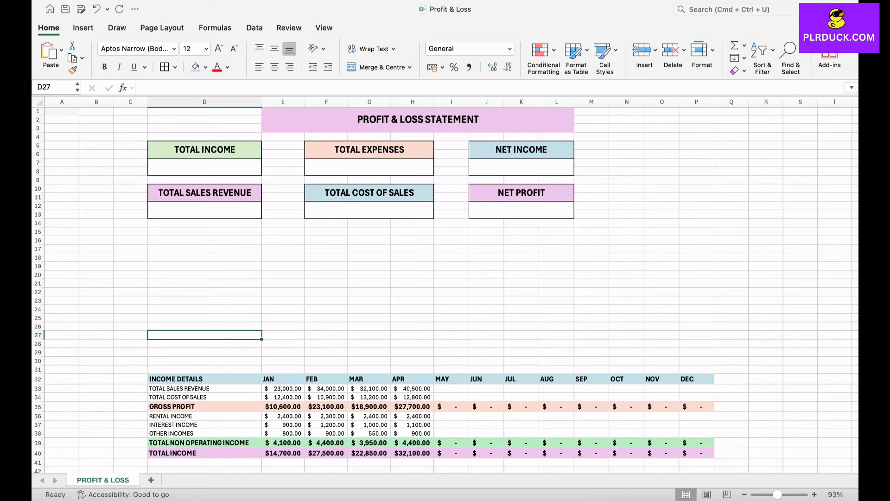
click(217, 167)
text(=SU)
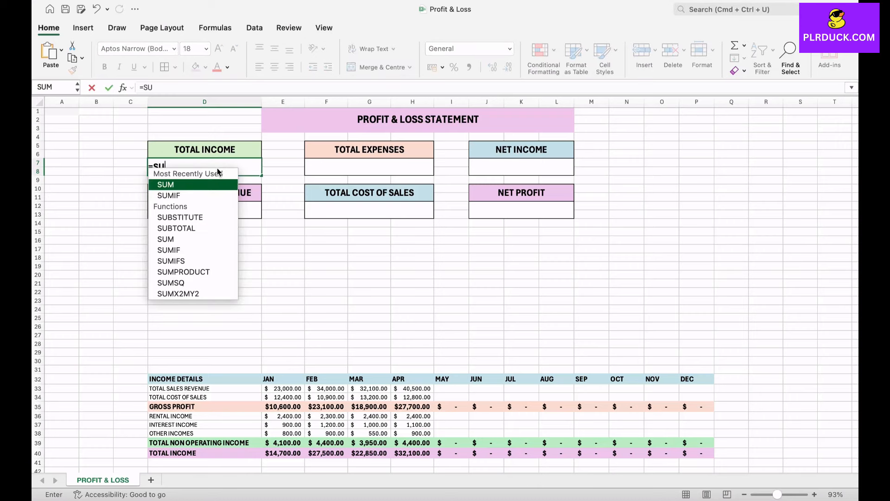
text(M()
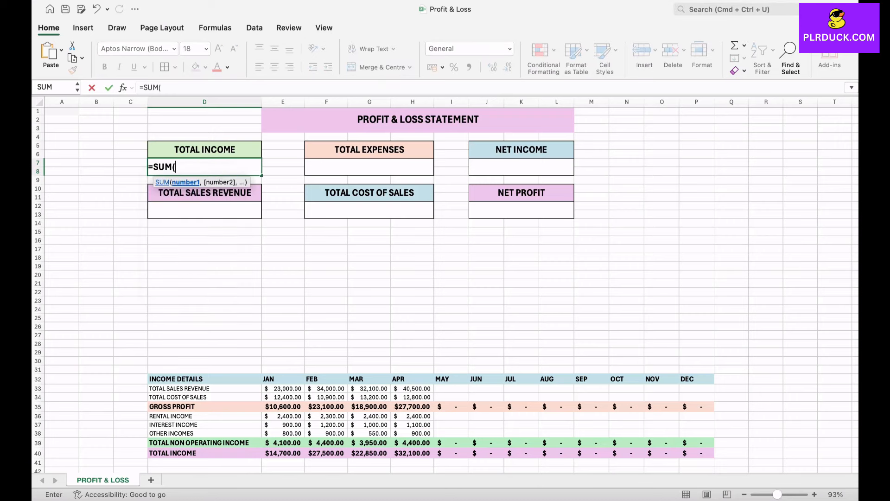
scroll(251, 180, down, 2)
drag(280, 417, 698, 416)
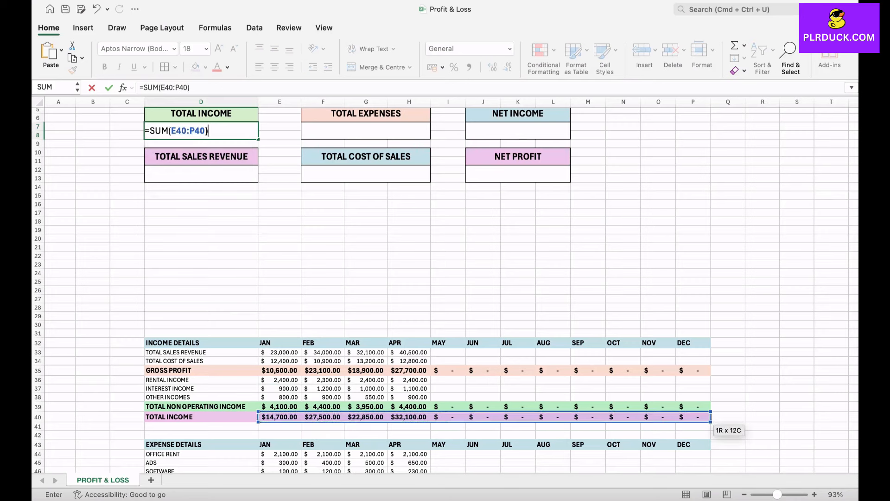
key(Return)
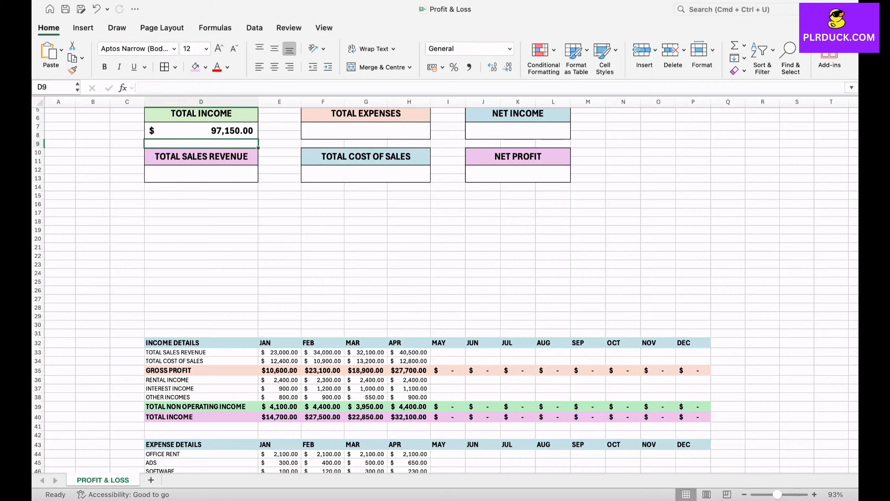
Enter =SUM(E33:P33) in the TOTAL SALES REVENUE value box to total the sales revenue row.
scroll(445, 279, up, 2)
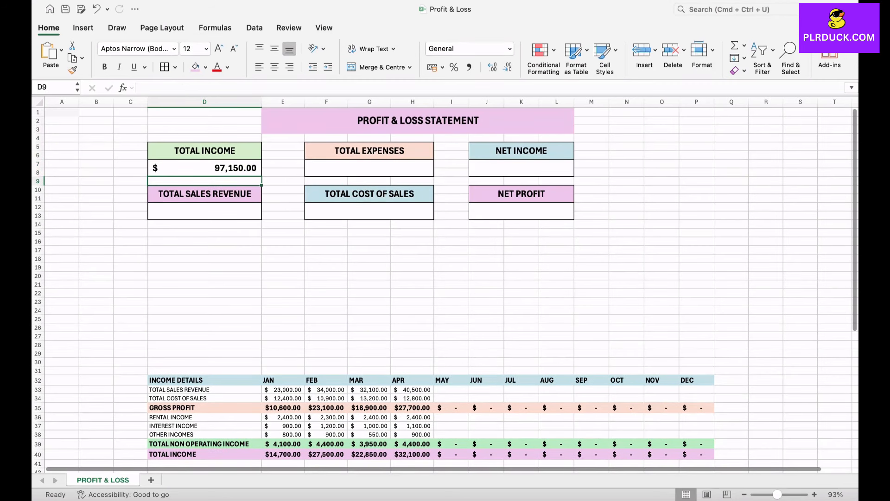
key(Down)
key(Down)
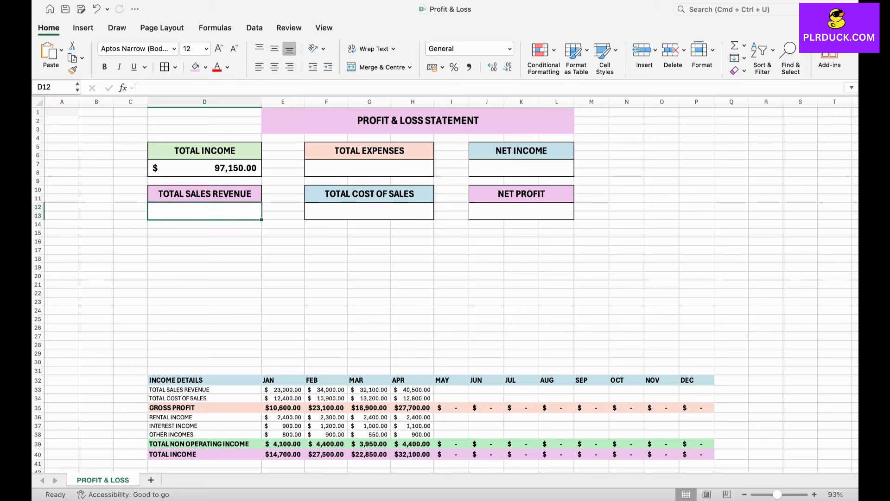
scroll(445, 279, down, 2)
drag(204, 349, 371, 348)
click(283, 304)
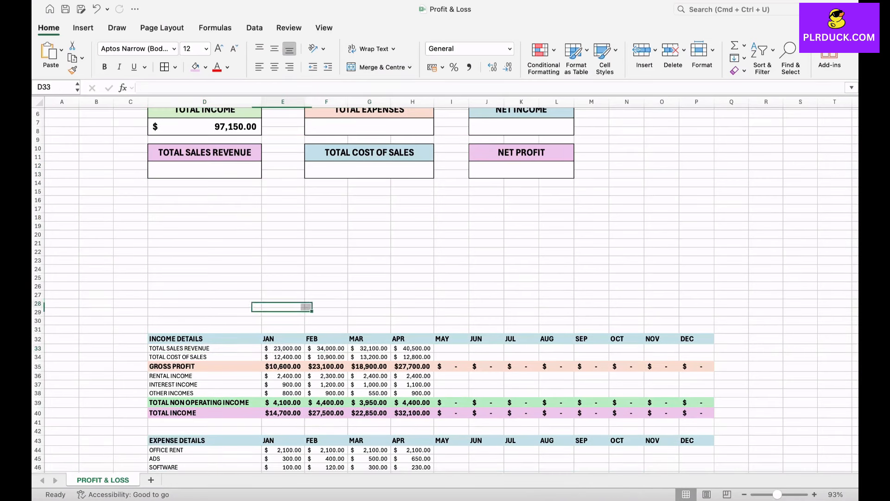
click(204, 169)
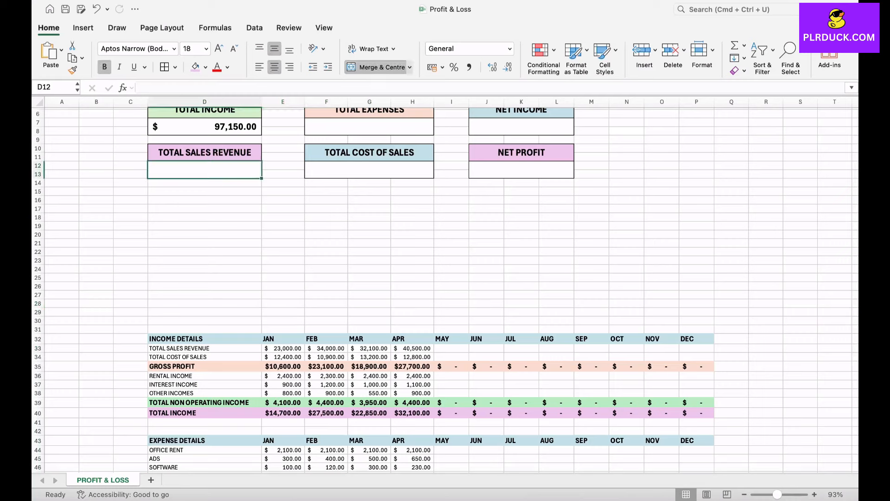
text(=SUM()
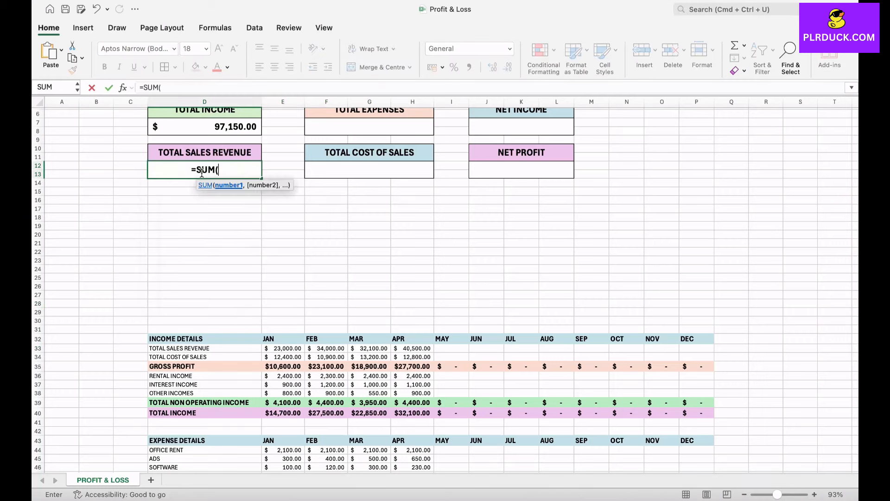
drag(278, 348, 701, 350)
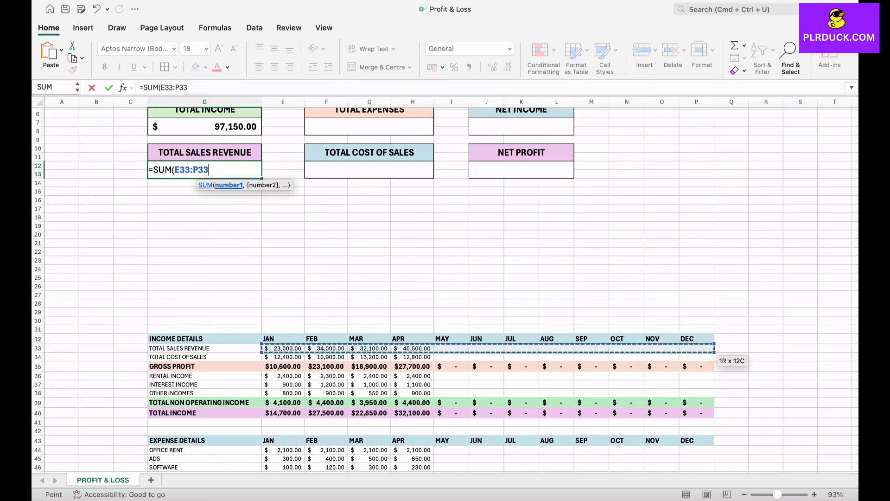
text())
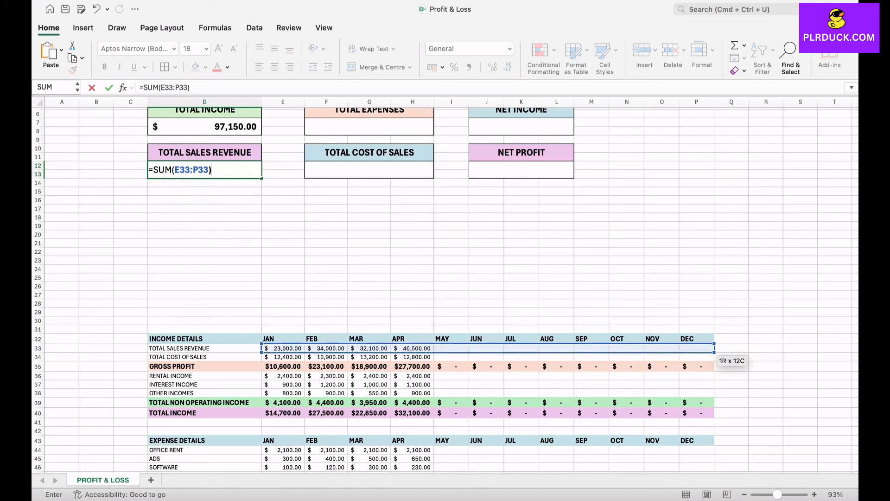
key(Return)
scroll(694, 353, up, 3)
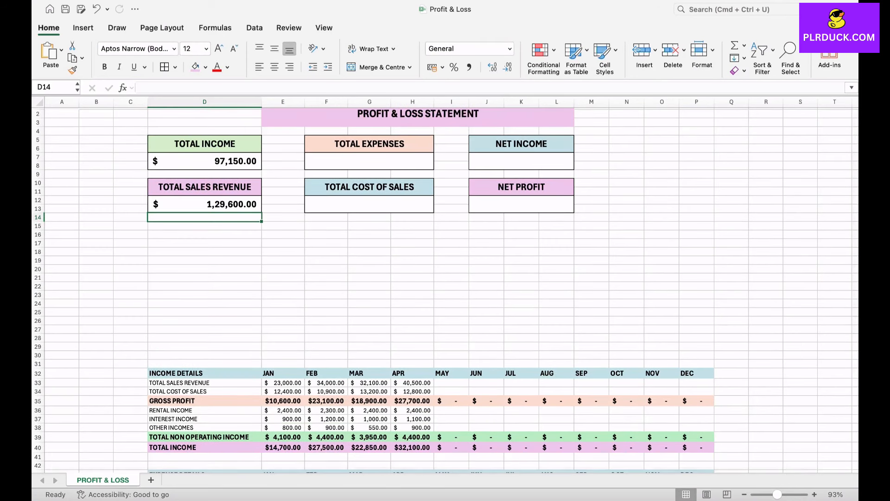
Enter =SUM(E52:P52) in the TOTAL EXPENSES value box to total the yearly expenses row.
click(370, 161)
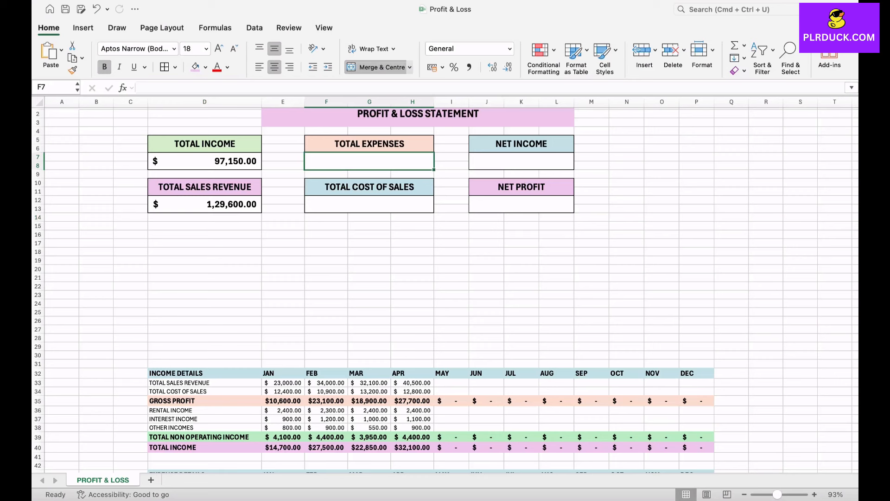
scroll(446, 290, down, 10)
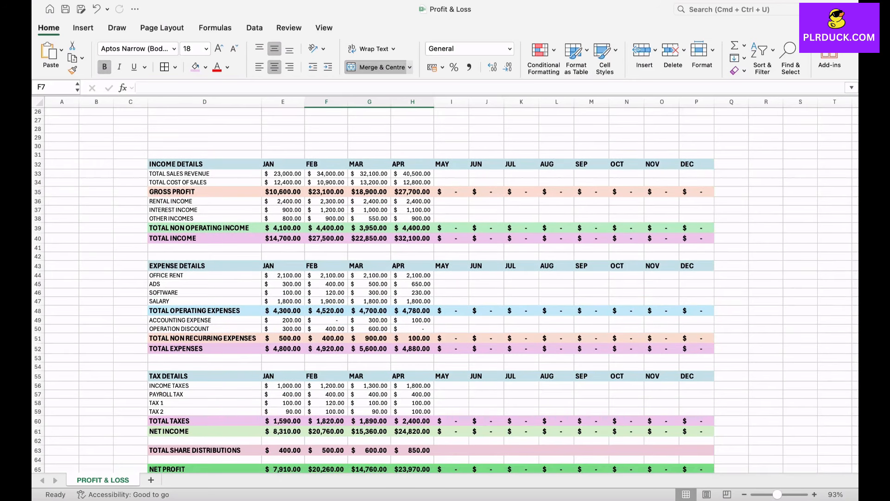
scroll(445, 290, up, 10)
text(=SUM()
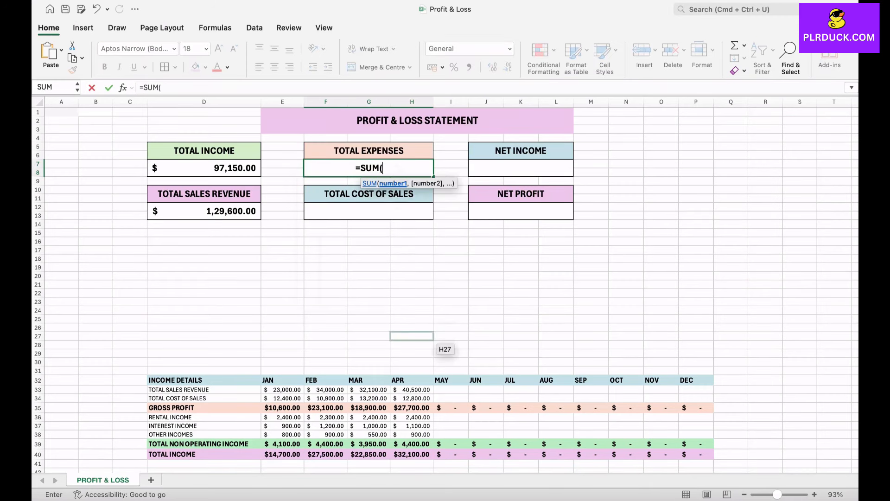
scroll(408, 348, down, 6)
drag(275, 414, 674, 417)
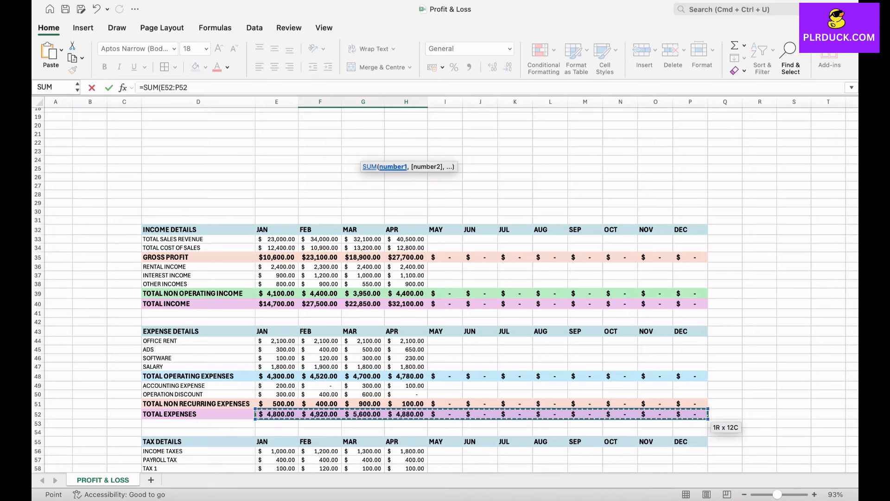
text())
key(Return)
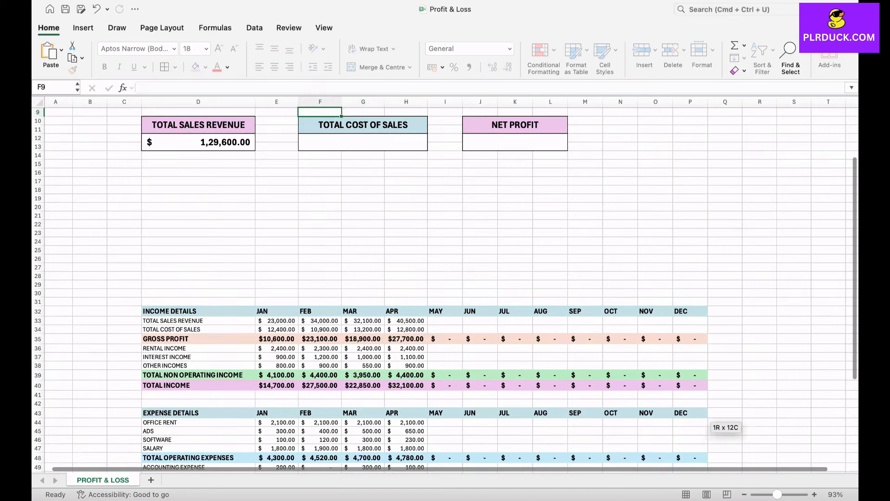
Enter =SUM(E34:P34) in the TOTAL COST OF SALES value box to total the yearly cost of sales row.
click(366, 211)
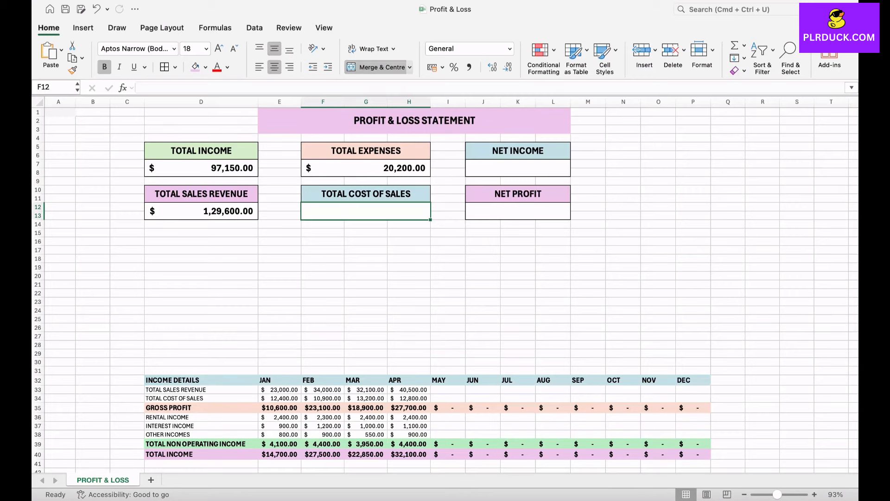
drag(186, 398, 450, 398)
click(366, 211)
text(=SUM()
drag(264, 398, 712, 400)
key(Return)
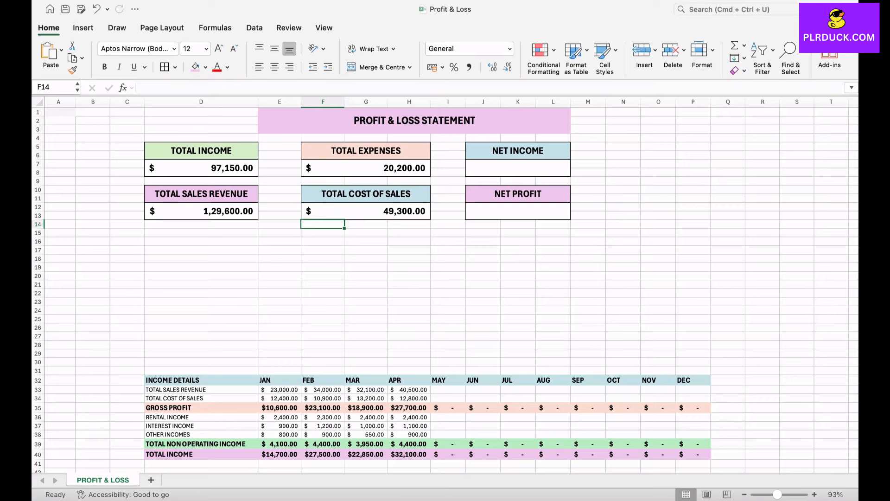
Enter =SUM(E61:P61) in the NET INCOME value box to total the yearly net income row.
click(518, 168)
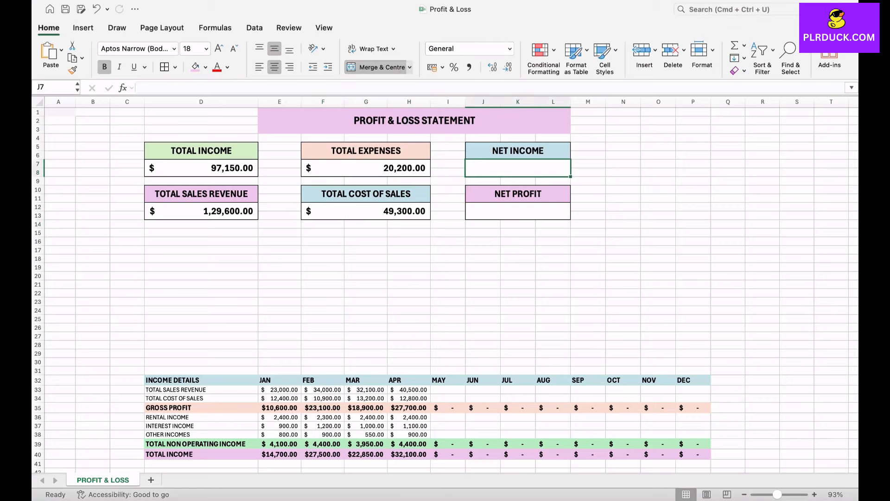
scroll(445, 288, down, 15)
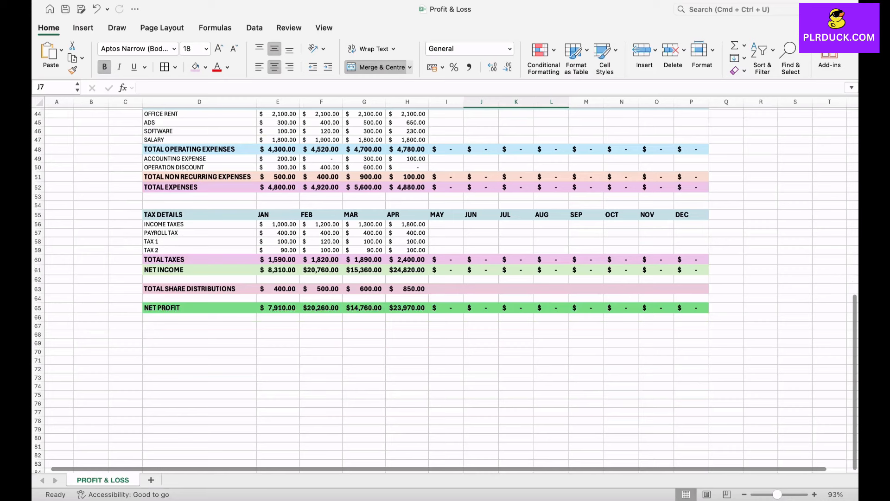
click(200, 270)
click(200, 308)
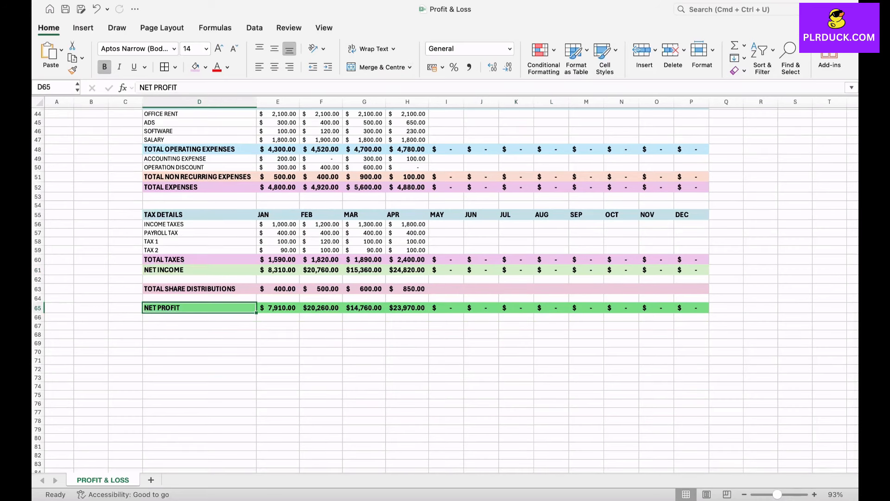
scroll(445, 287, up, 15)
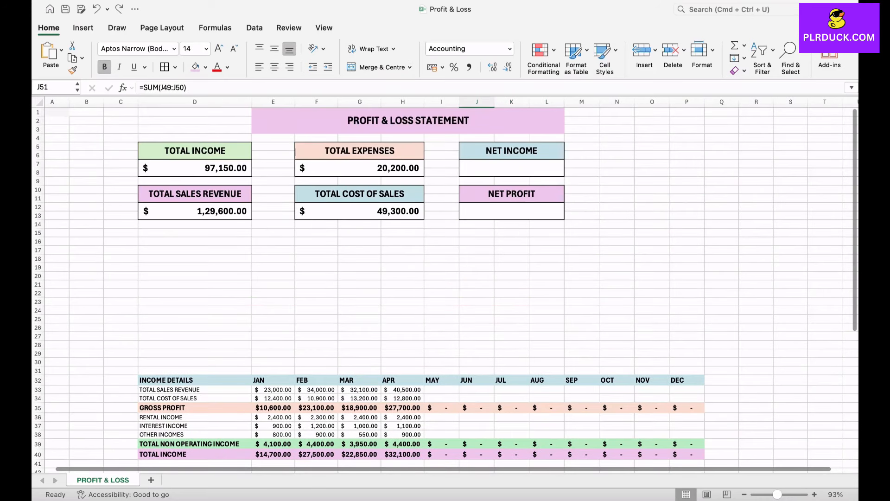
click(512, 168)
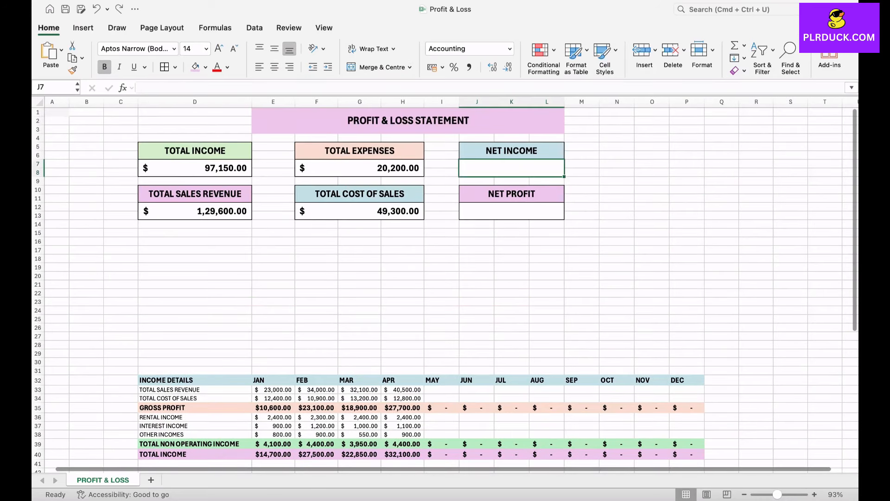
text(=SUM)
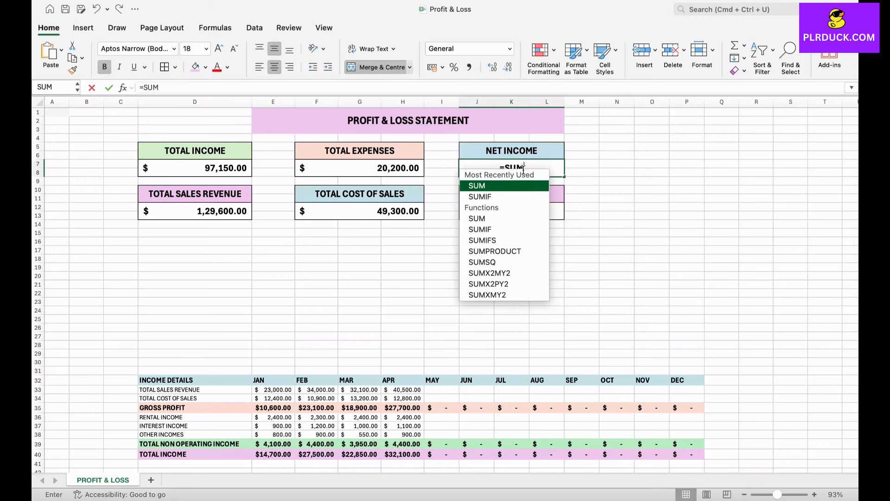
text(()
scroll(523, 168, down, 10)
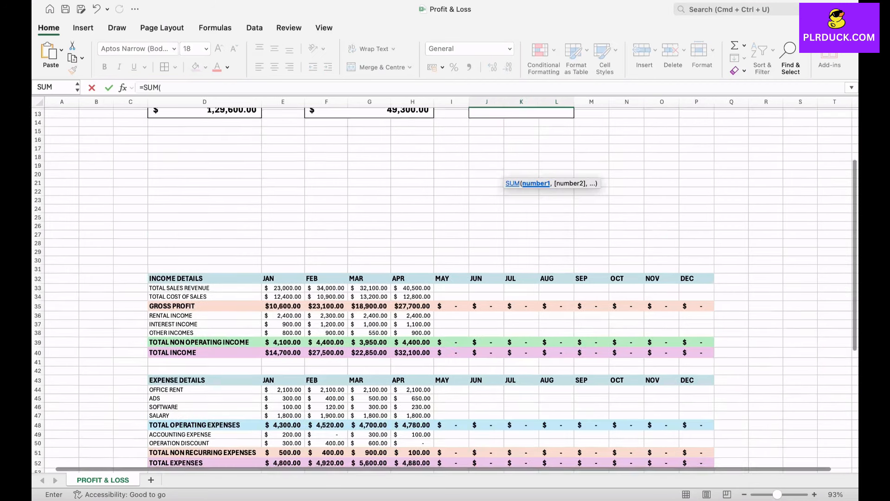
scroll(505, 324, down, 2)
drag(279, 328, 710, 327)
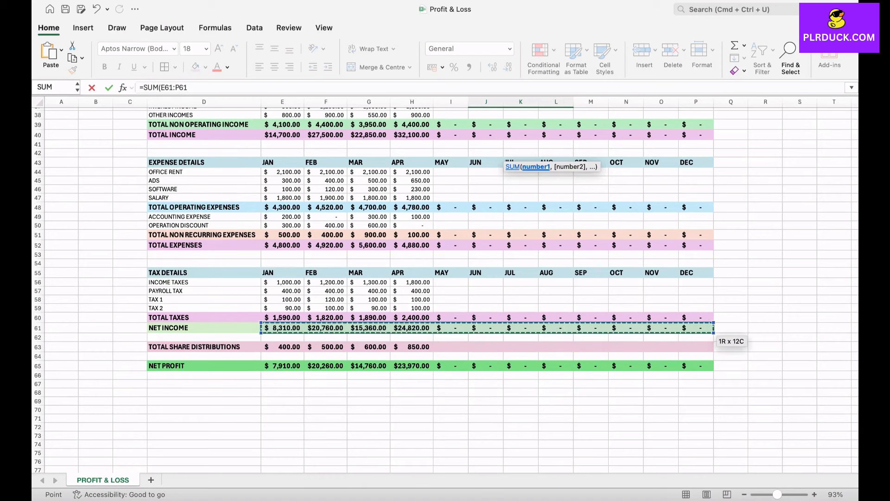
key(Return)
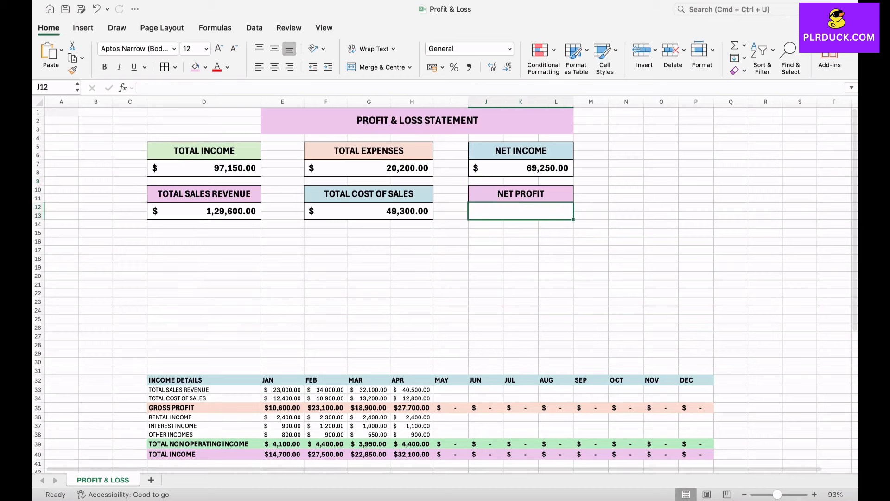
Enter =SUM(E65:P65) in the NET PROFIT value box to total the yearly net profit row.
click(522, 211)
text(=SUM)
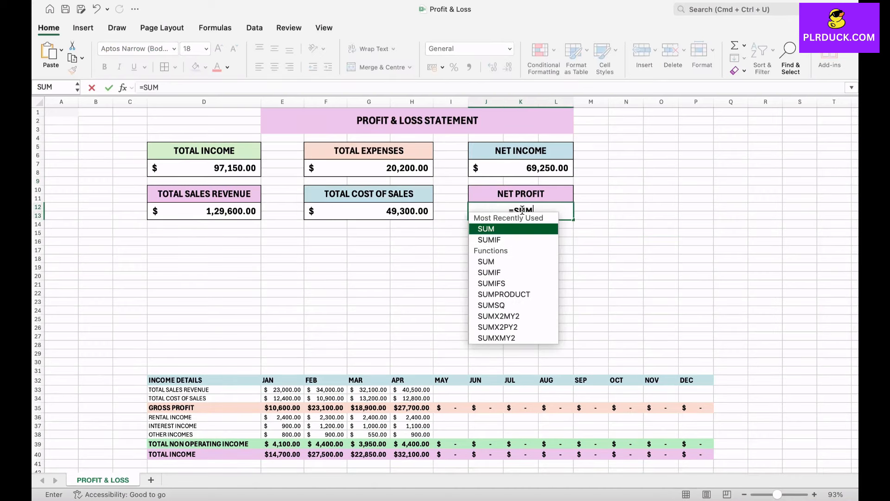
text(()
scroll(538, 246, down, 15)
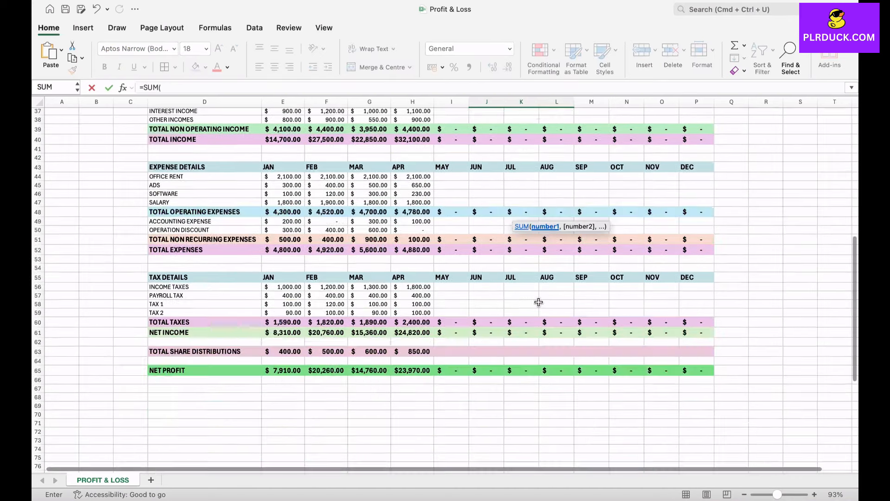
drag(297, 320, 709, 320)
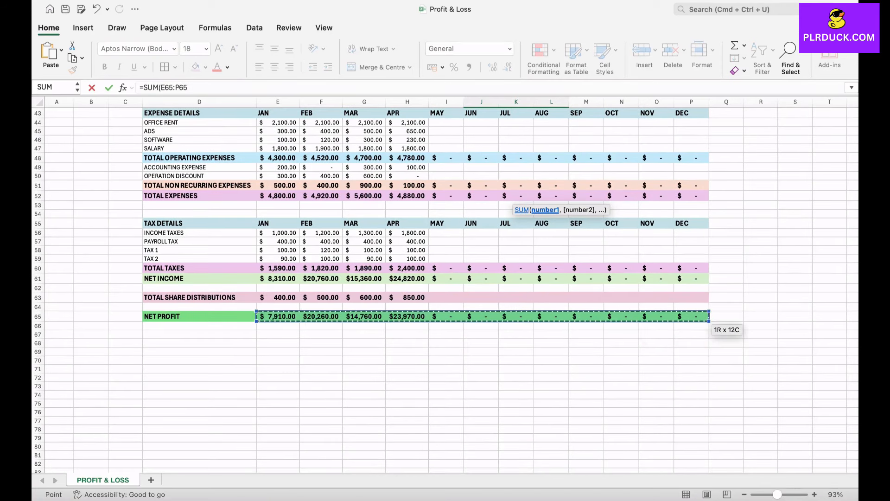
key(Return)
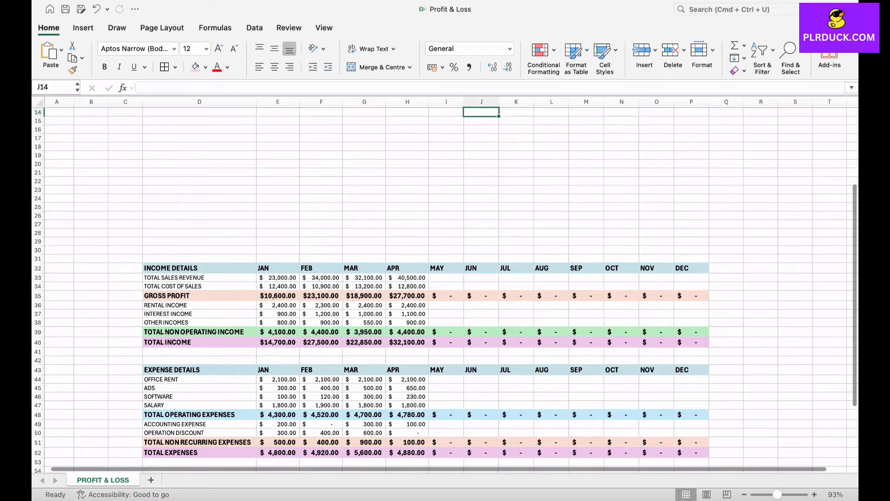
Insert a 2D clustered column chart from the tax month headers in row 55 and the net income row 61.
scroll(445, 278, up, 5)
click(520, 211)
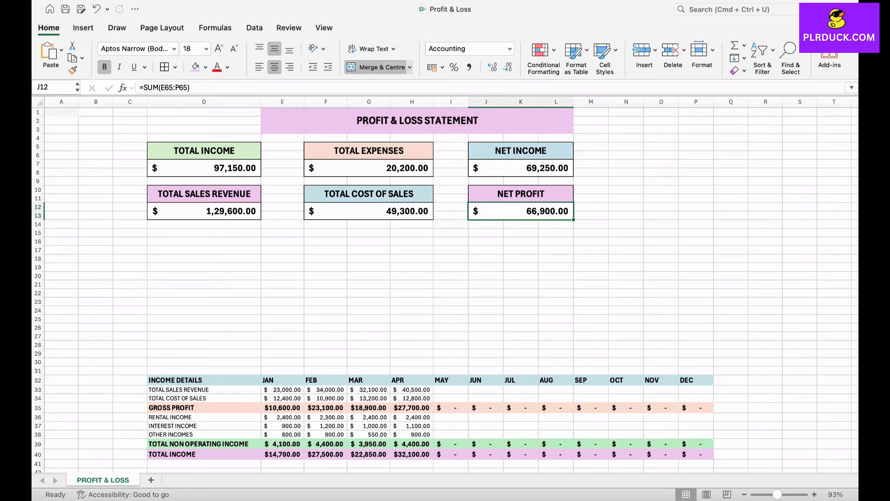
scroll(445, 288, down, 13)
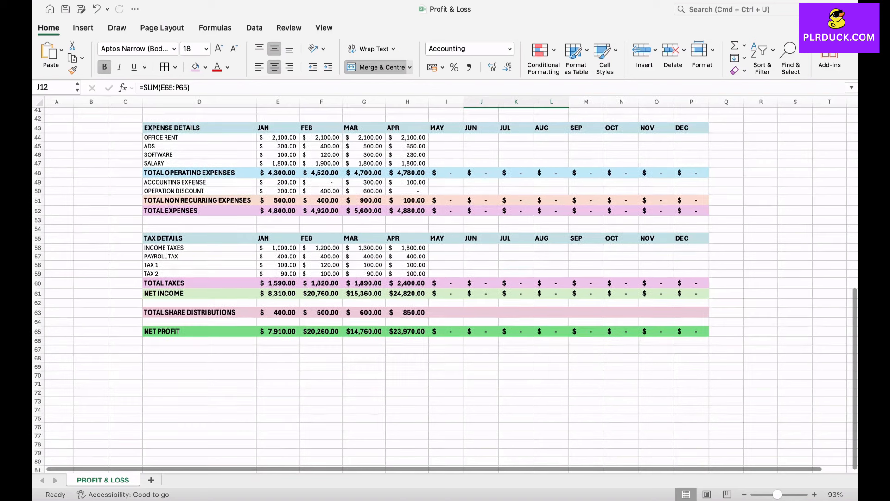
drag(278, 238, 691, 237)
drag(278, 293, 691, 293)
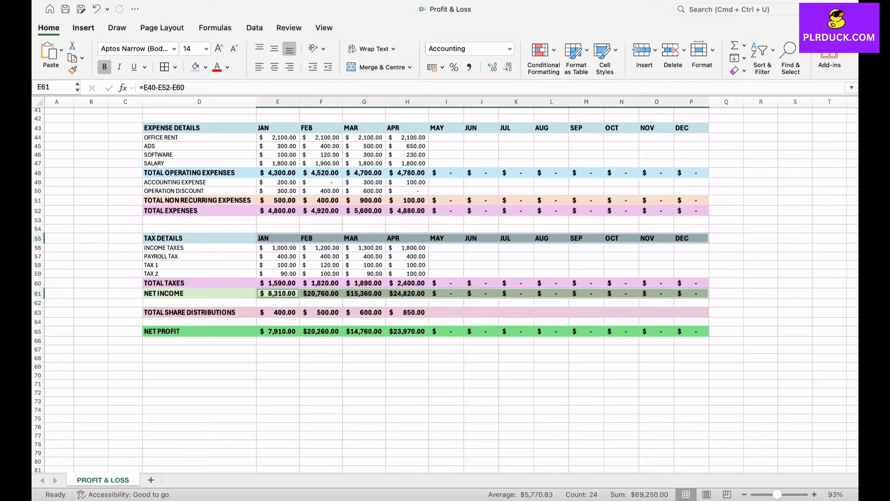
click(84, 28)
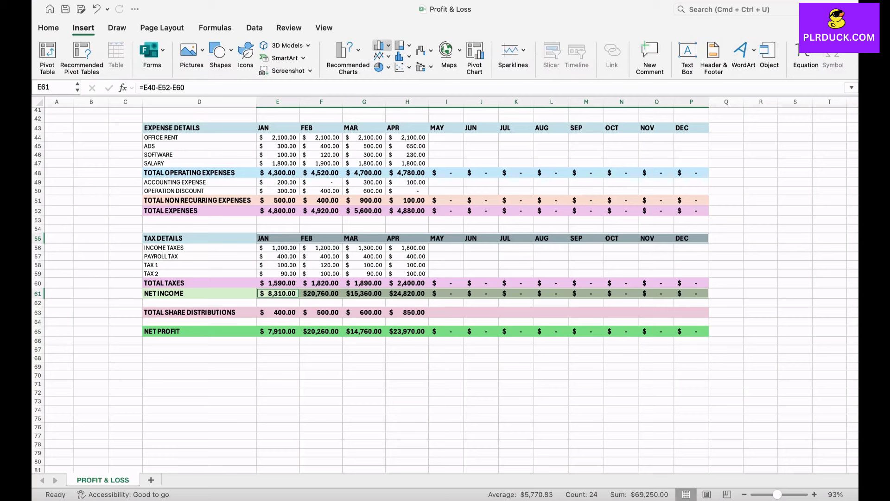
click(382, 45)
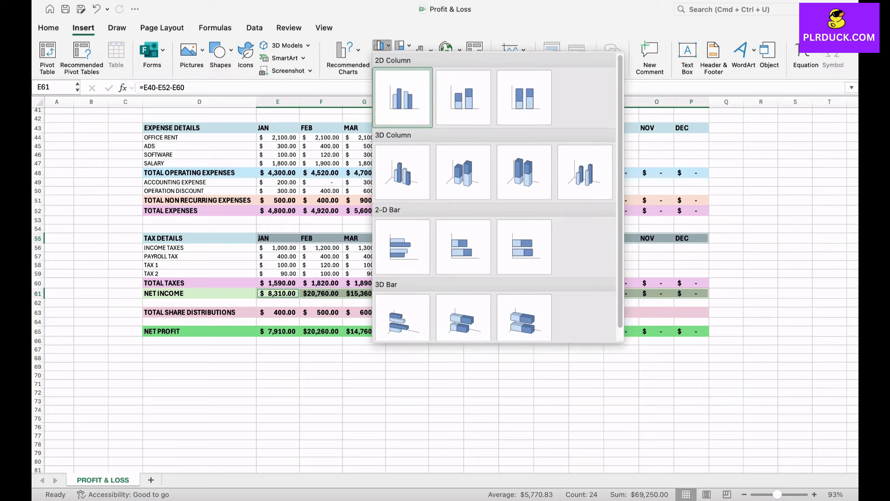
click(402, 97)
Move the chart below the summary boxes, spanning rows 15 to 30, and enlarge it slightly.
scroll(445, 288, up, 10)
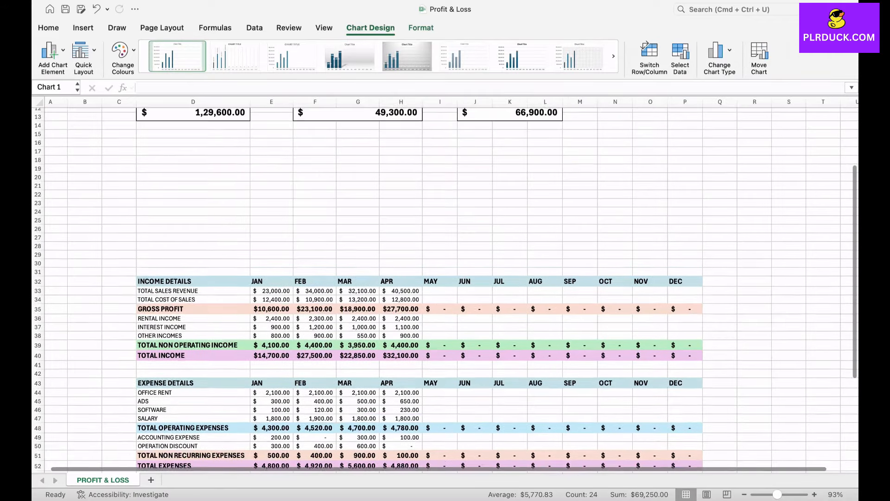
scroll(446, 287, down, 6)
drag(397, 336, 234, 141)
scroll(234, 140, up, 8)
drag(265, 392, 209, 237)
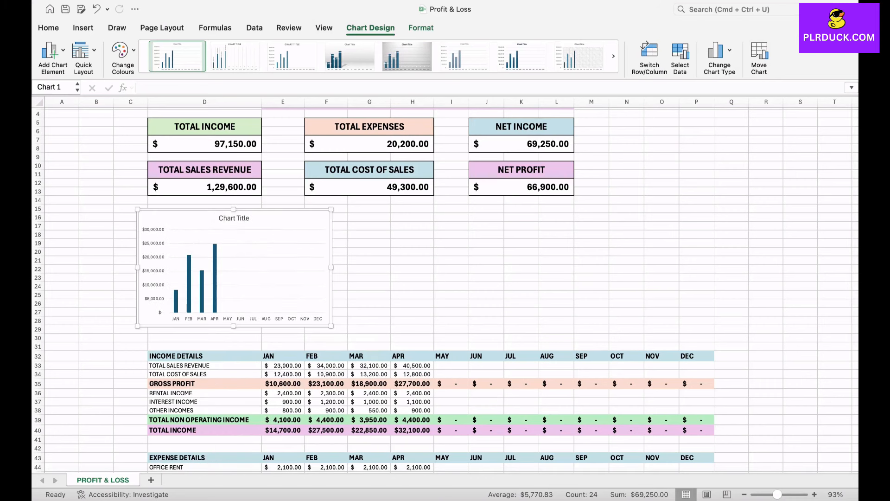
drag(137, 326, 116, 344)
Retitle the chart NET INCOME.
double_click(223, 218)
drag(209, 218, 239, 218)
text(N)
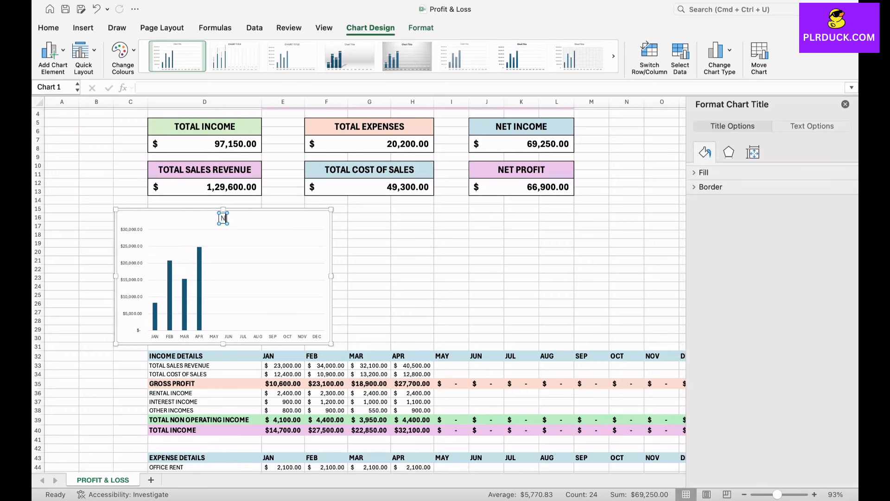
text(ET INCOME)
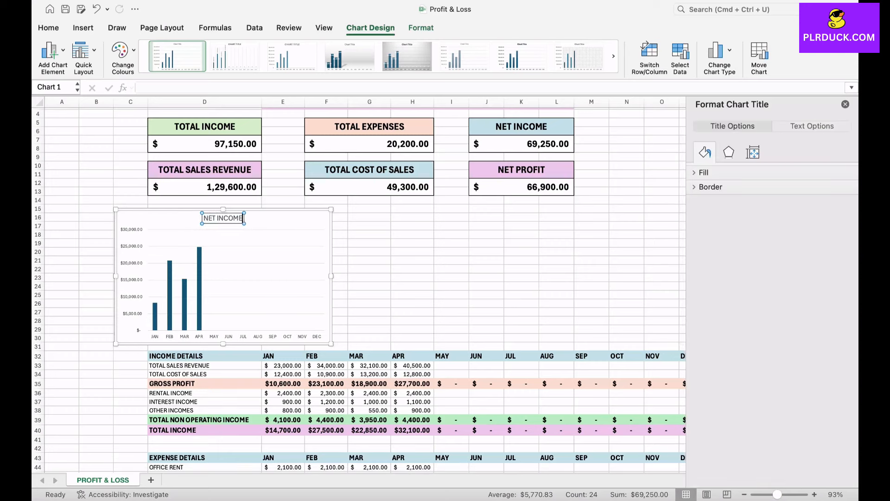
click(277, 220)
Give the chart's column series a solid green fill.
click(199, 288)
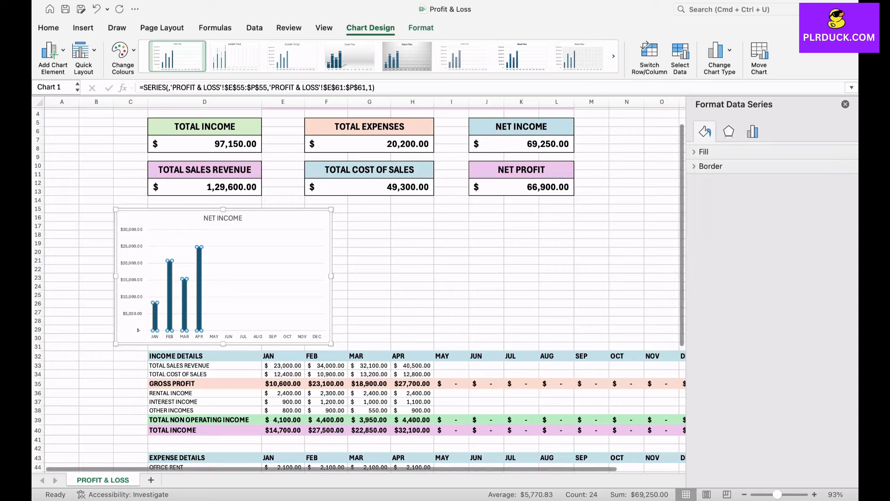
click(704, 152)
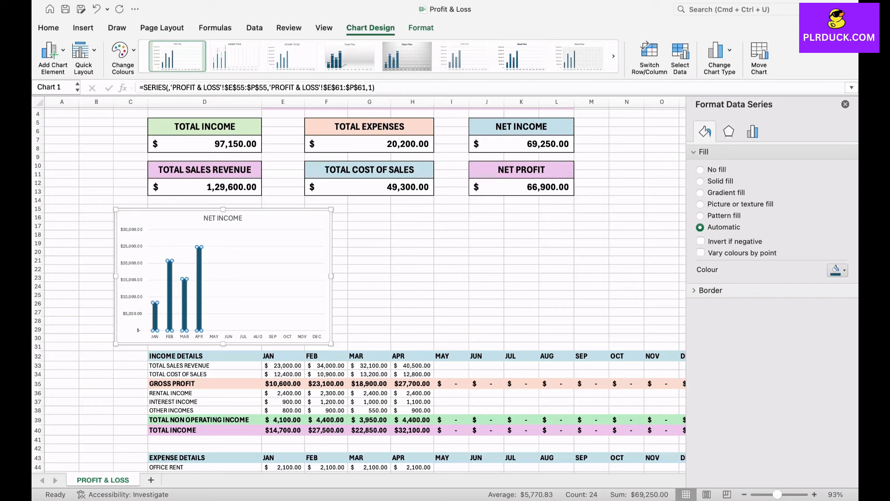
click(838, 270)
click(817, 332)
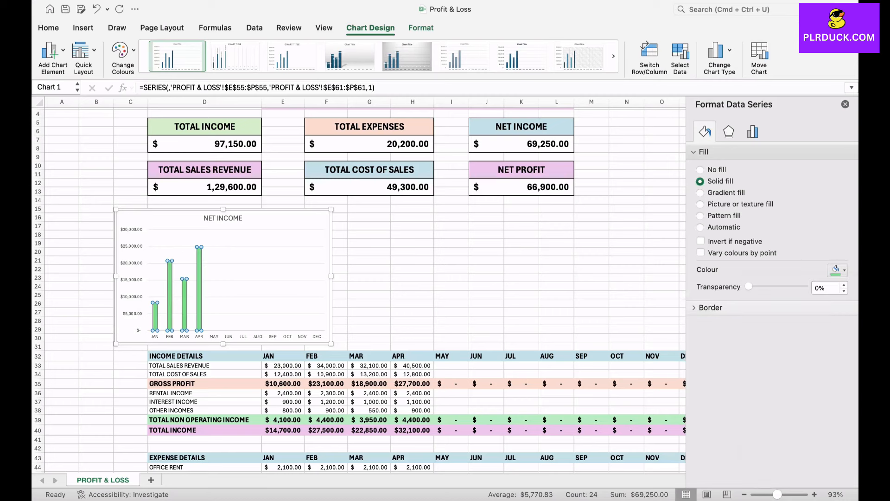
click(452, 286)
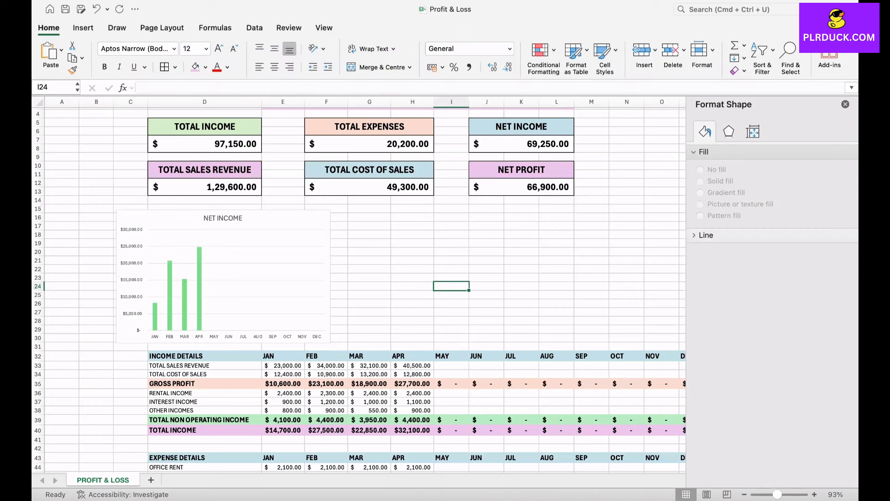
mouse_move(185, 322)
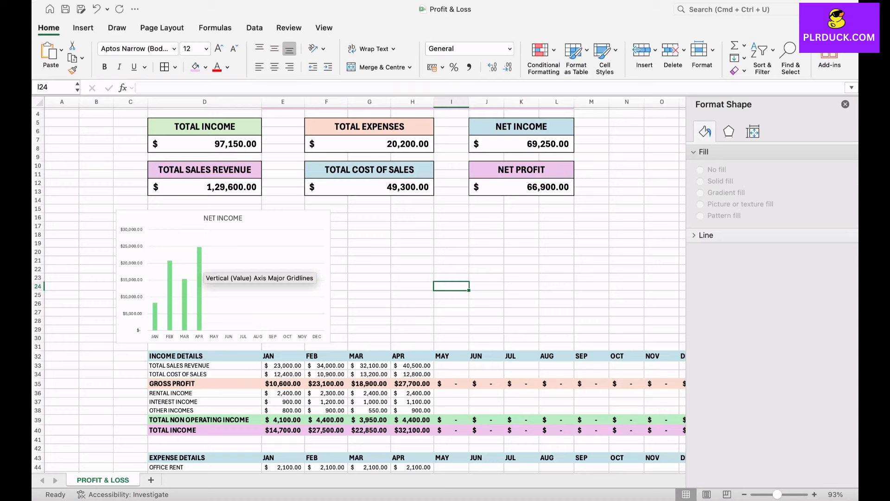
scroll(204, 272, right, 2)
scroll(204, 271, up, 1)
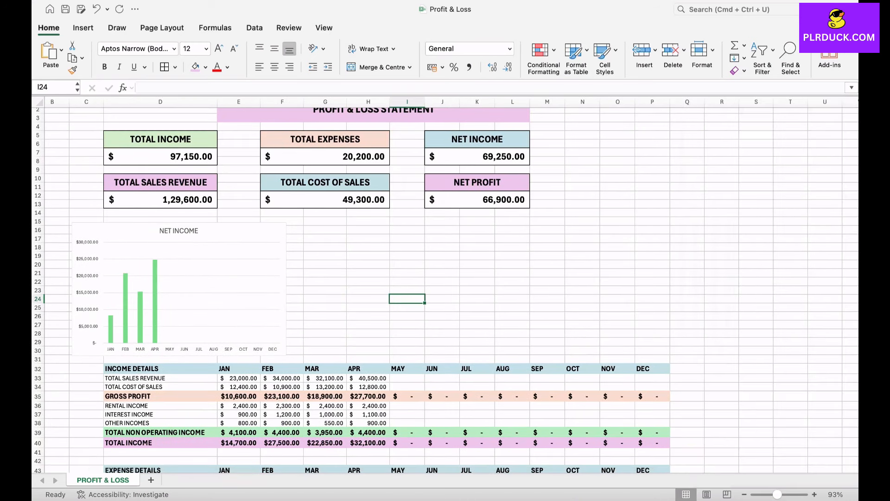
scroll(445, 286, up, 1)
scroll(445, 285, left, 1)
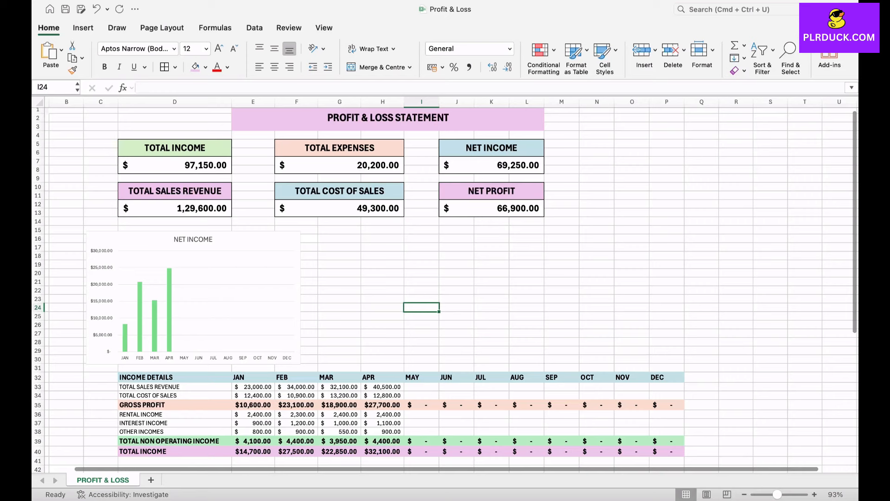
Insert a doughnut chart from the Total Income and Total Expenses summary boxes.
drag(175, 147, 174, 171)
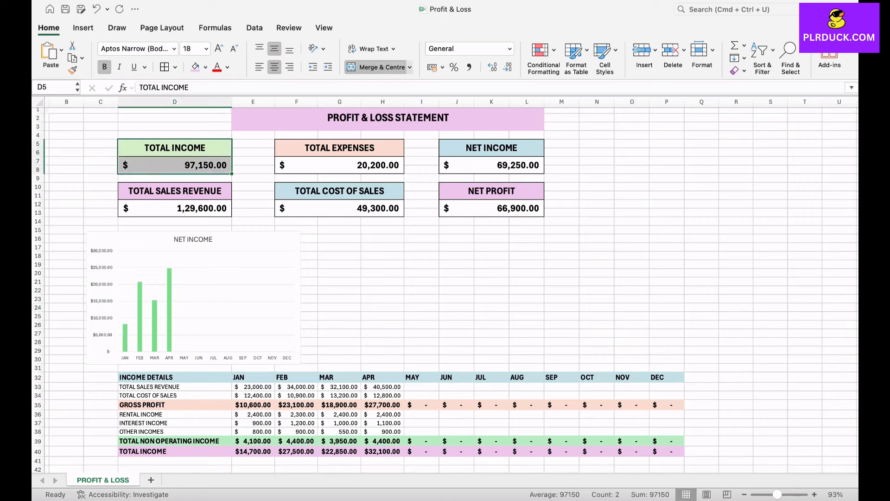
drag(340, 148, 340, 177)
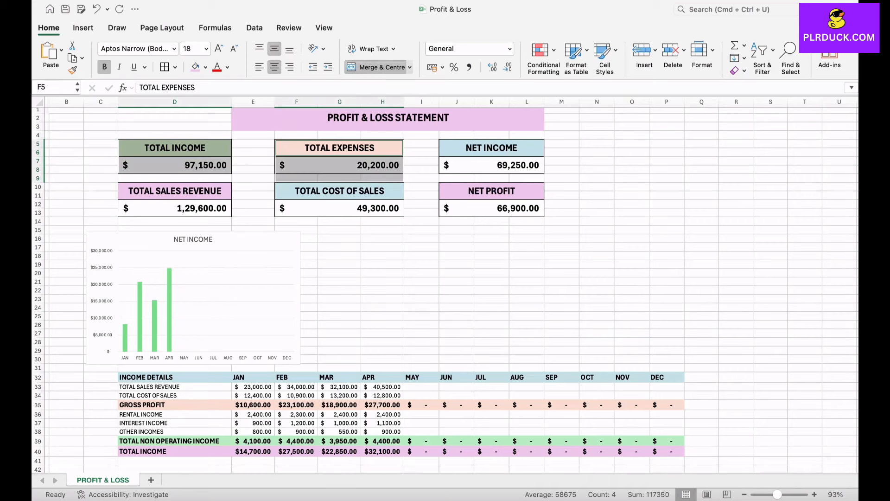
drag(174, 148, 175, 171)
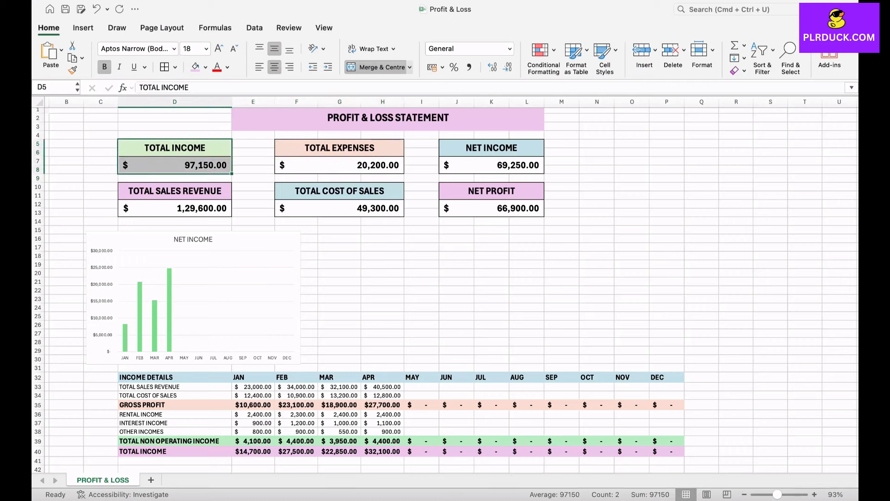
drag(340, 147, 340, 170)
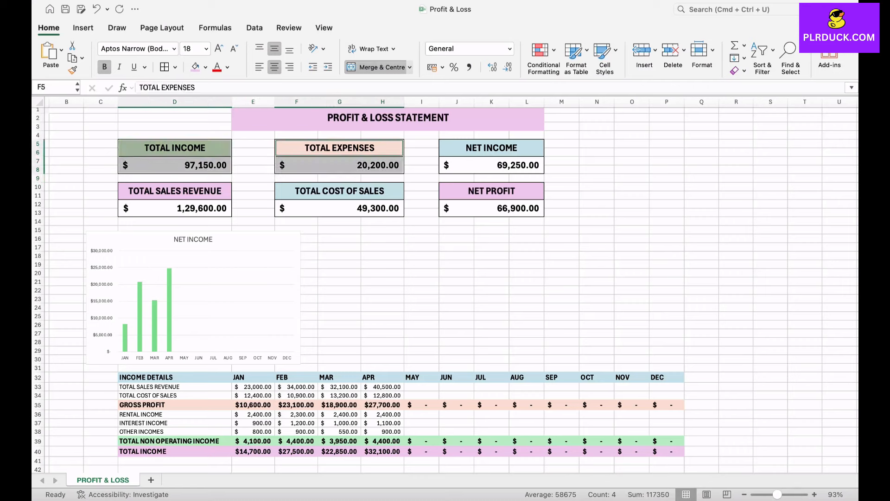
click(84, 27)
click(382, 67)
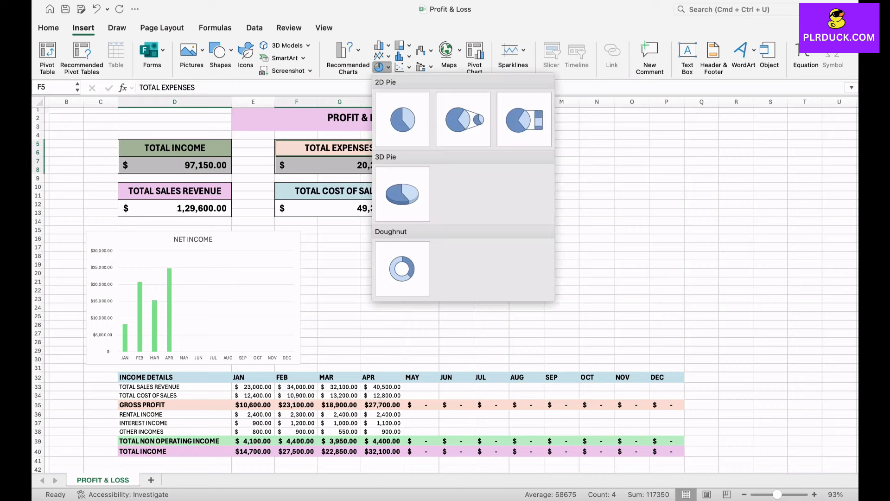
click(402, 269)
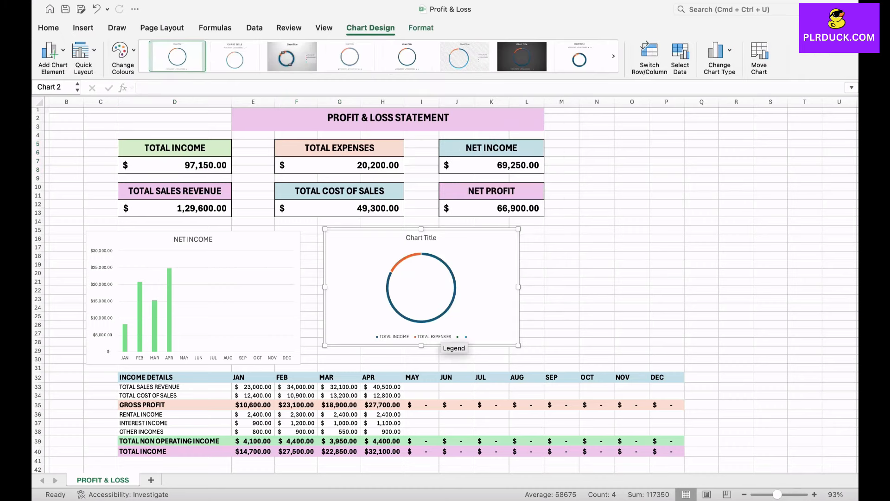
Give the doughnut's Total Income slice a light green fill.
double_click(475, 256)
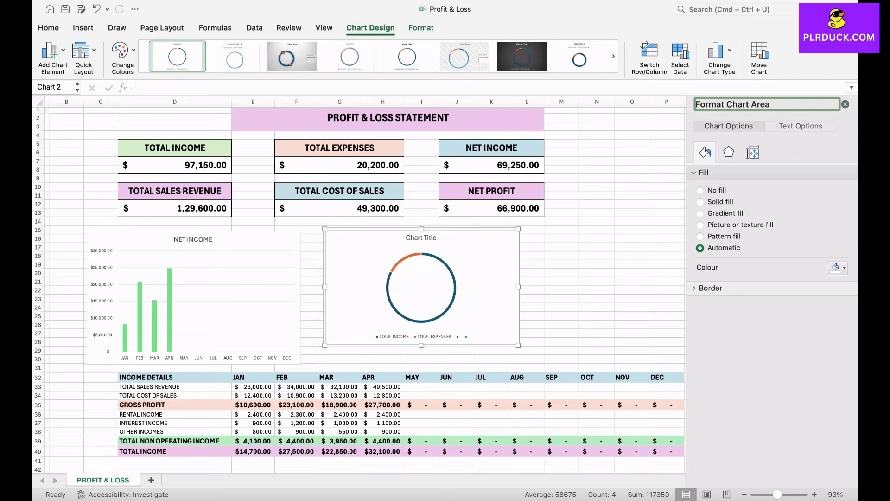
click(448, 267)
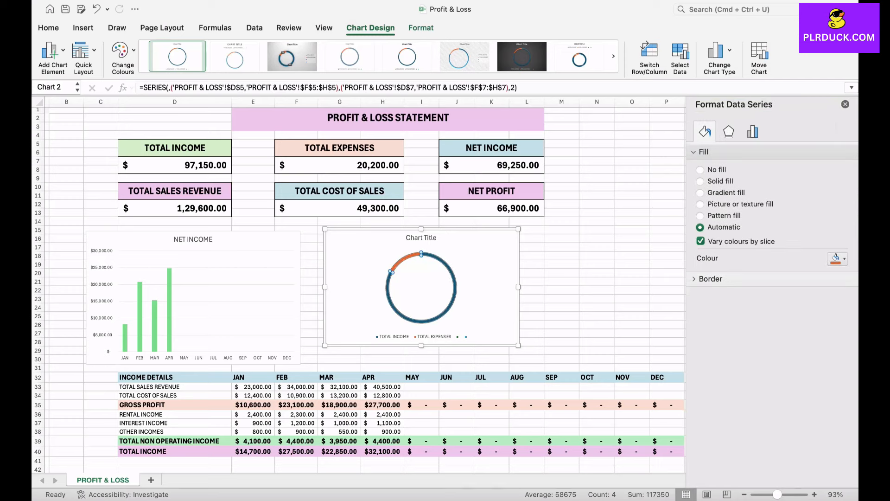
click(447, 266)
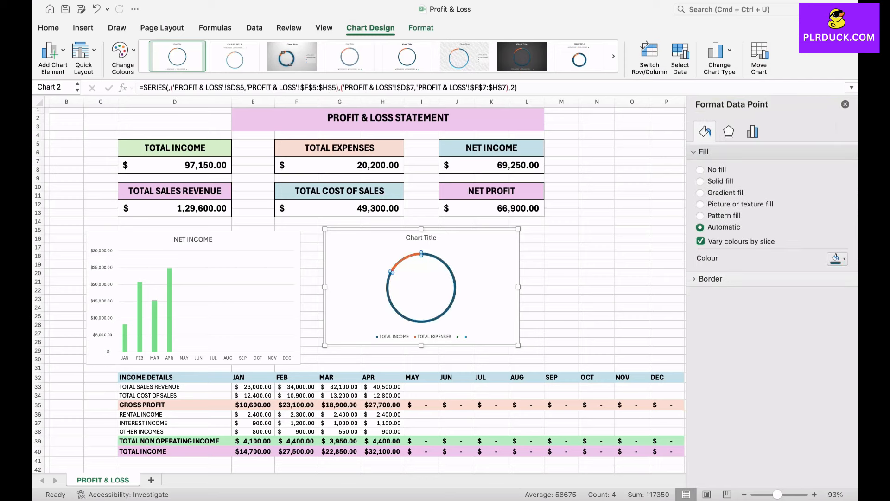
click(838, 259)
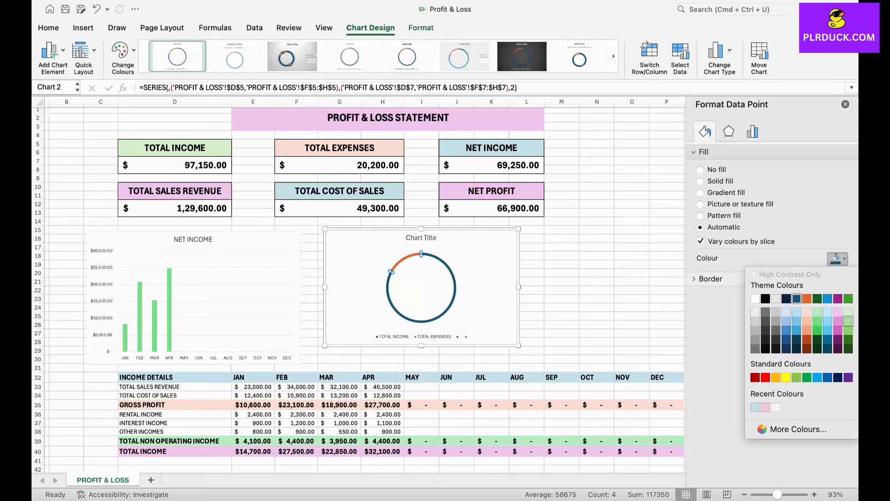
click(848, 320)
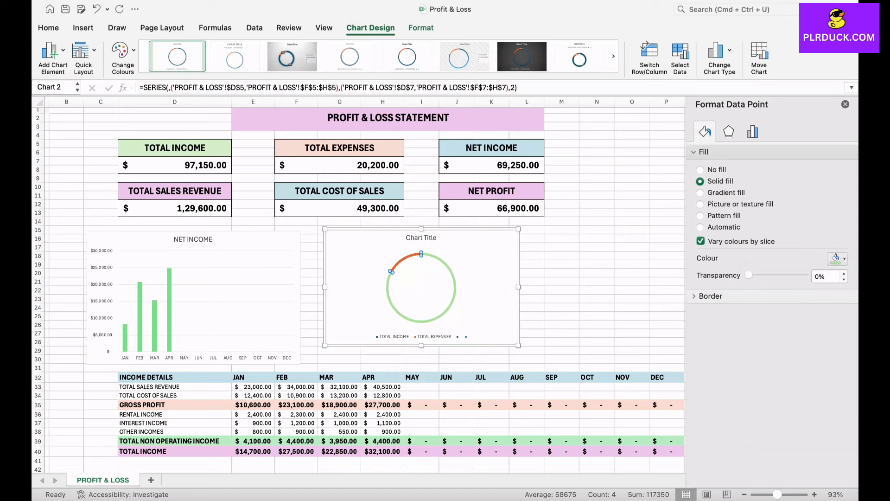
Give the doughnut's Total Expenses slice a light peach fill.
click(700, 227)
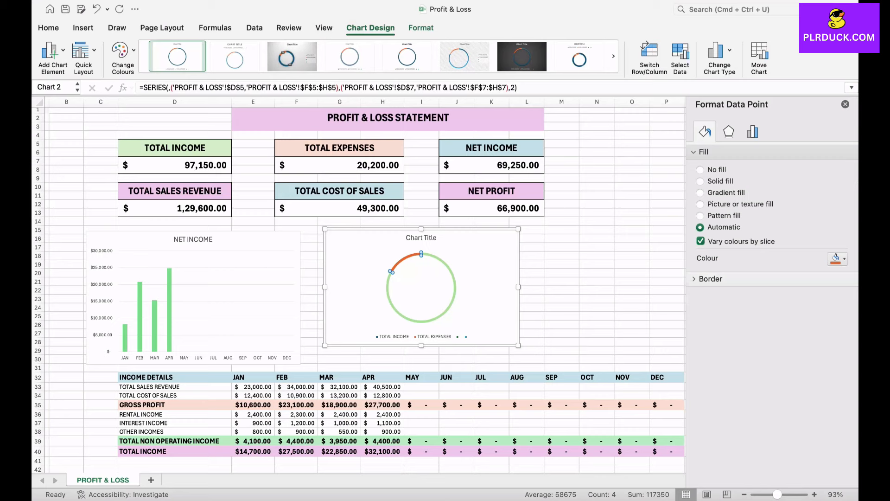
click(838, 258)
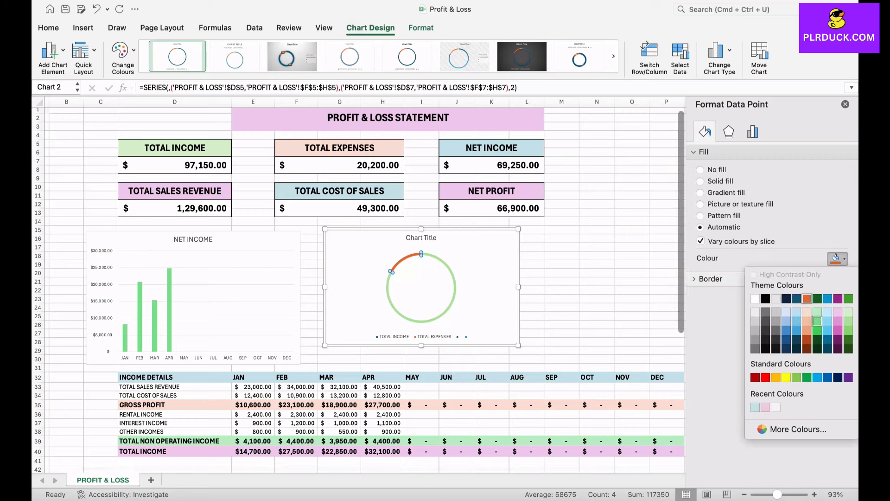
click(807, 321)
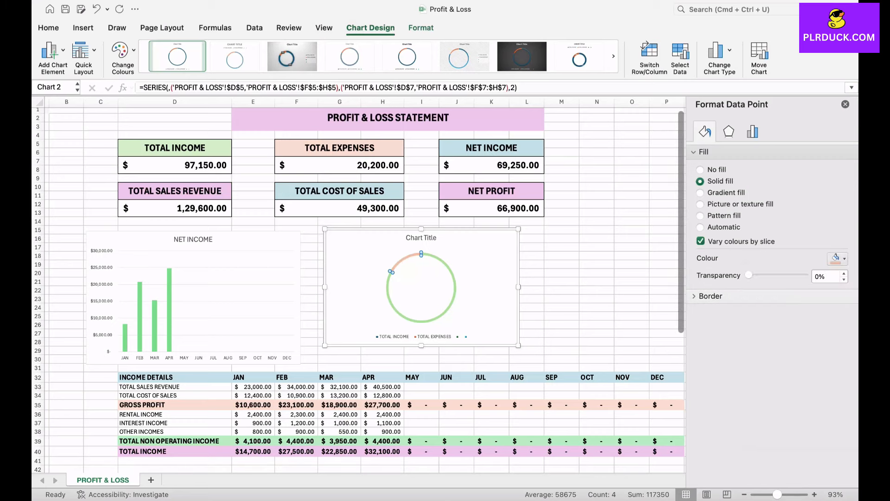
click(562, 290)
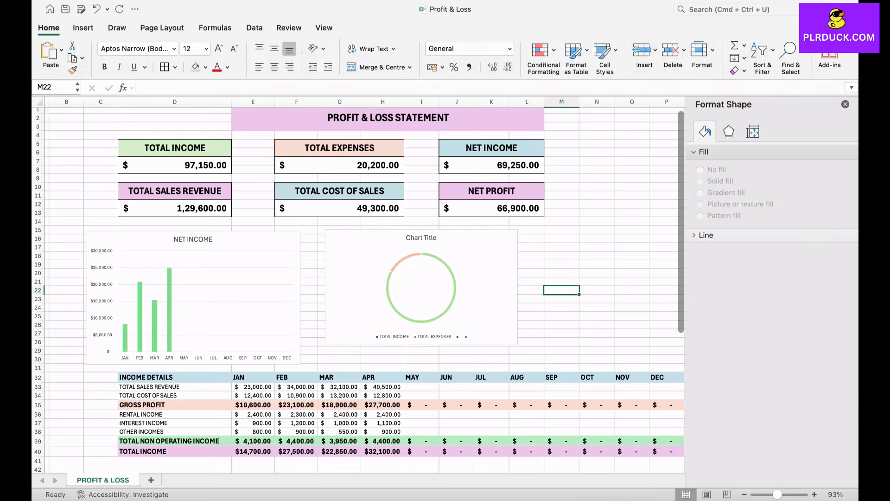
Retitle the doughnut chart INCOME VS EXPENSES.
click(459, 288)
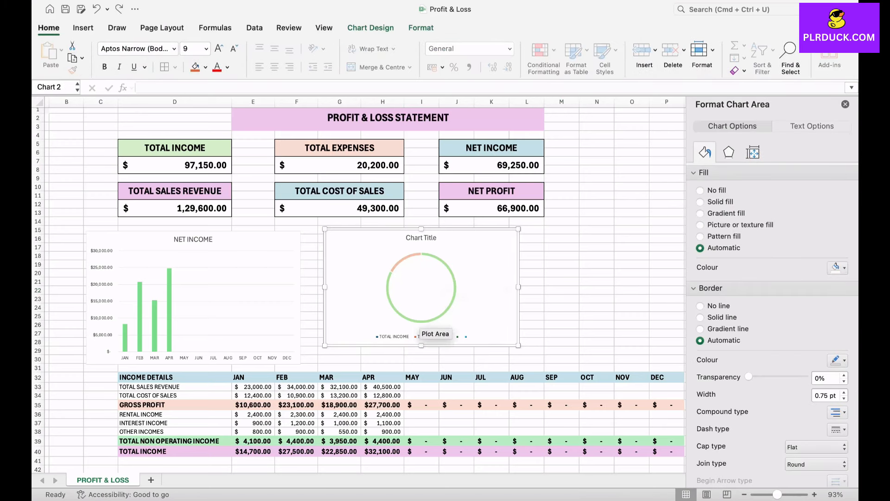
click(427, 238)
triple_click(427, 238)
text(INCOME V)
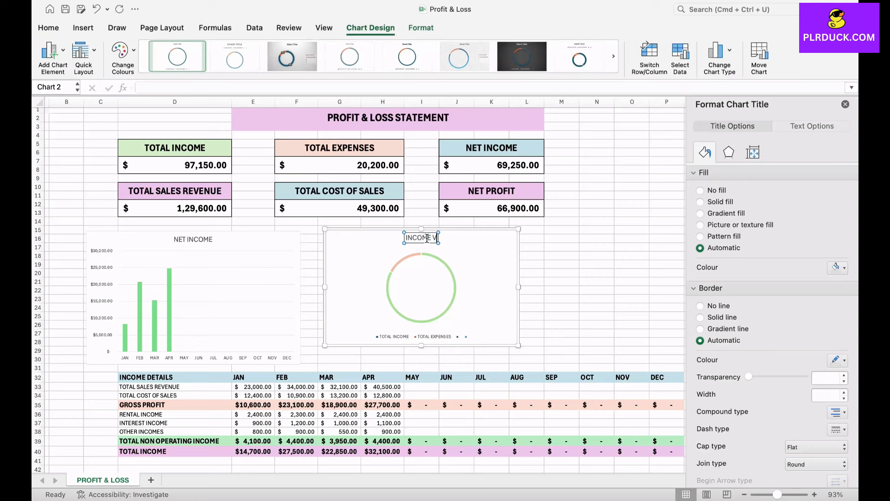
text(S EXPENSES)
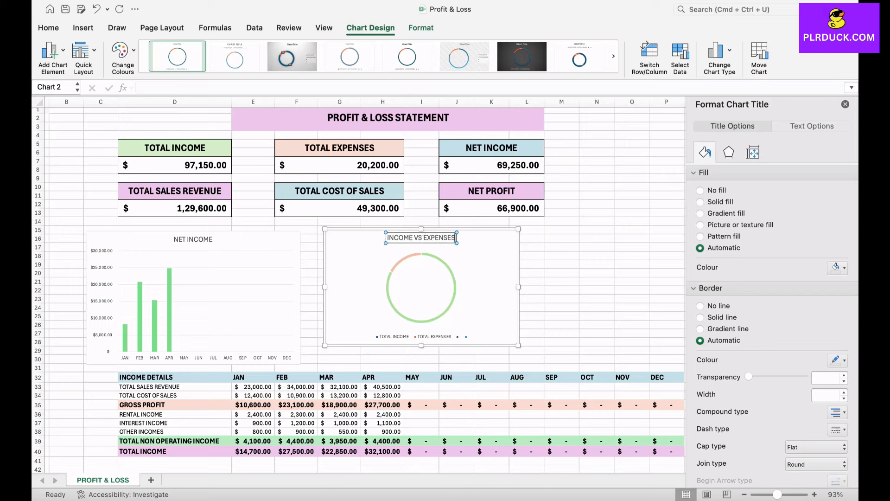
click(437, 316)
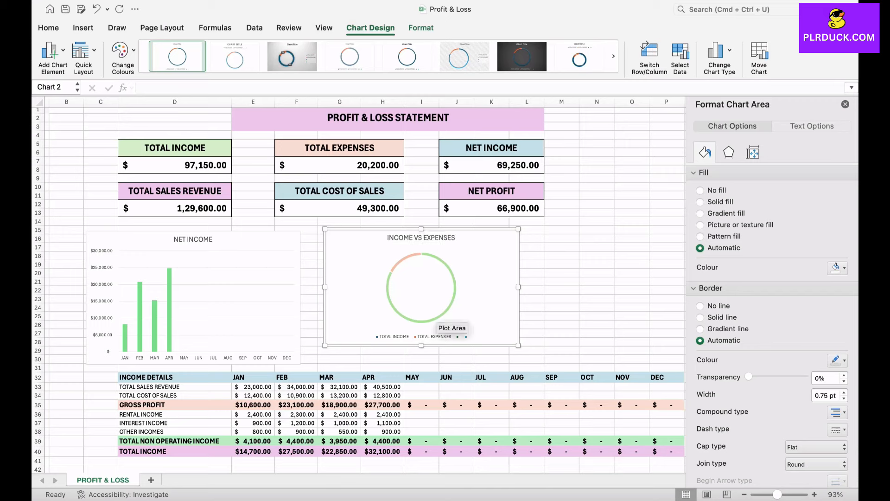
Try chart Style 3 on the doughnut chart and undo it.
click(378, 76)
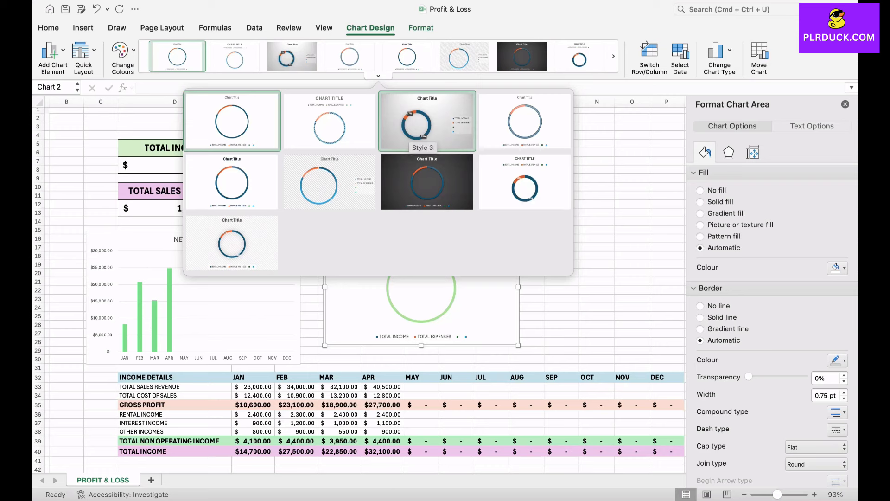
click(424, 135)
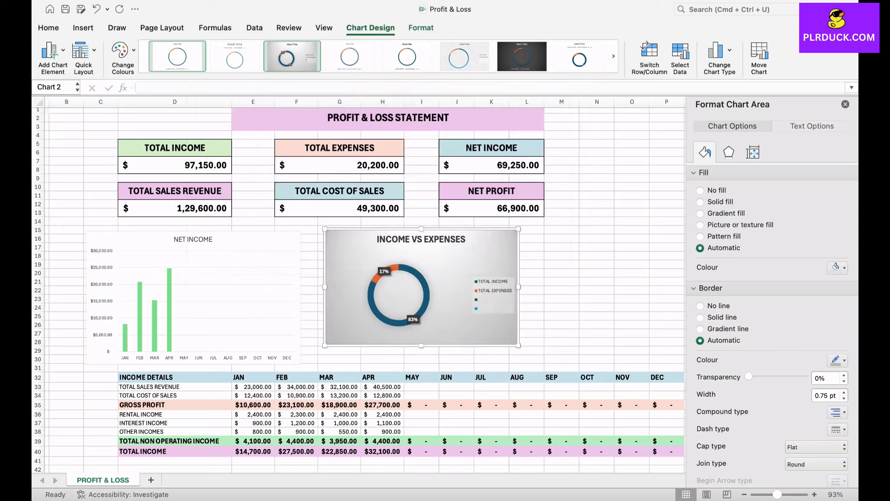
key(super+z)
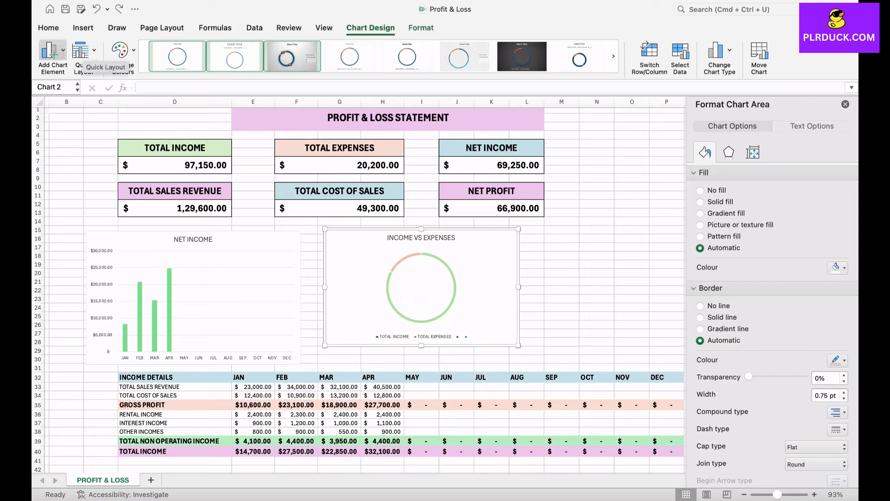
Place the doughnut chart's legend on the right.
click(52, 51)
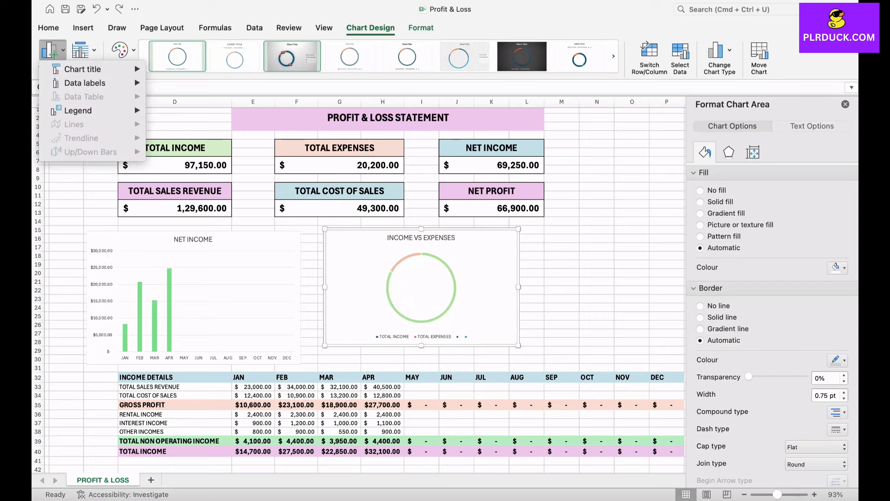
mouse_move(93, 111)
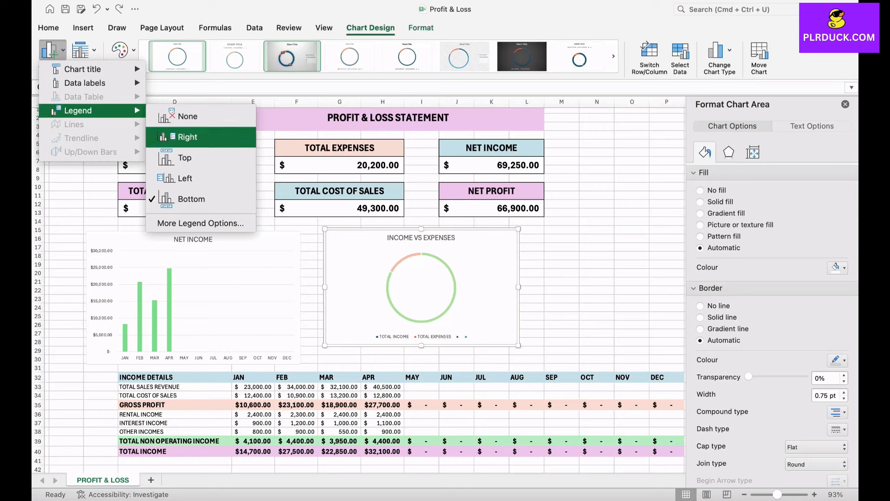
click(188, 137)
Delete the two empty entries from the doughnut chart's legend.
click(476, 307)
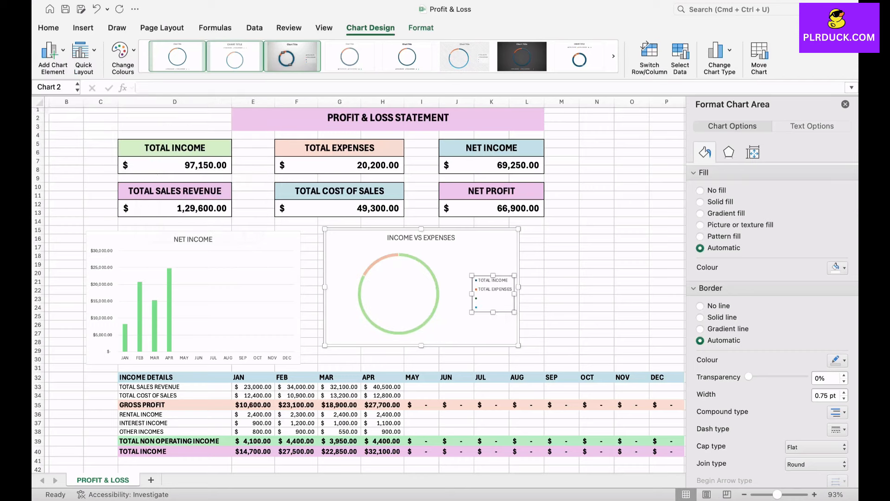
key(Delete)
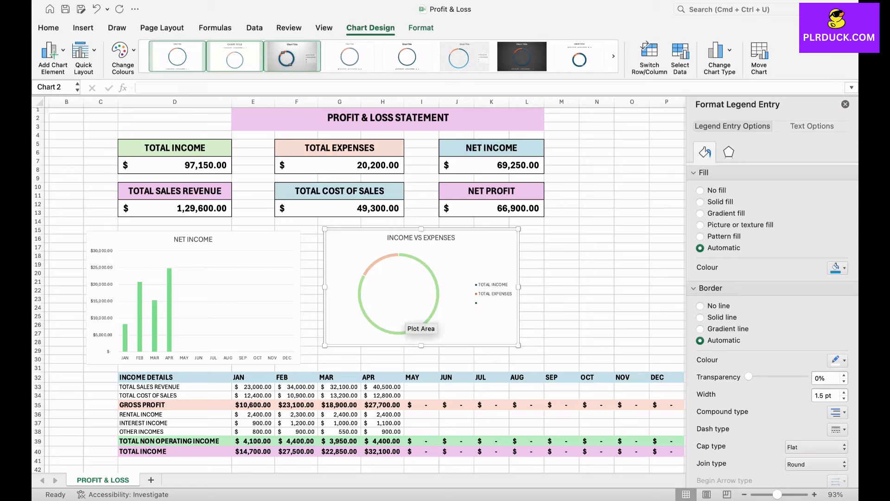
click(476, 303)
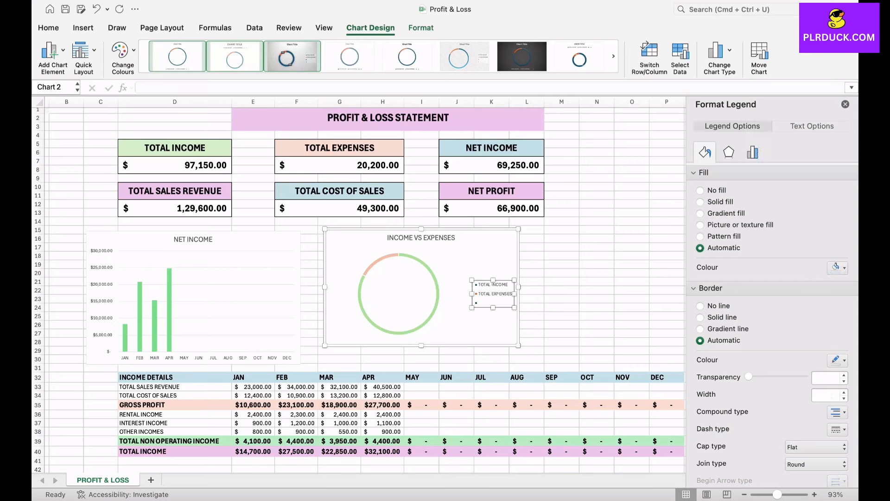
click(476, 303)
key(Delete)
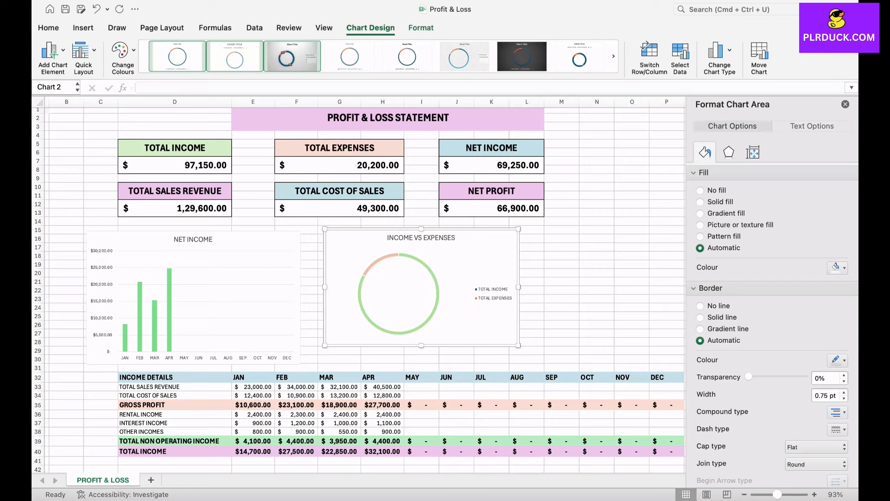
Add data callout labels to the doughnut chart's slices and close the formatting pane.
click(51, 50)
mouse_move(88, 83)
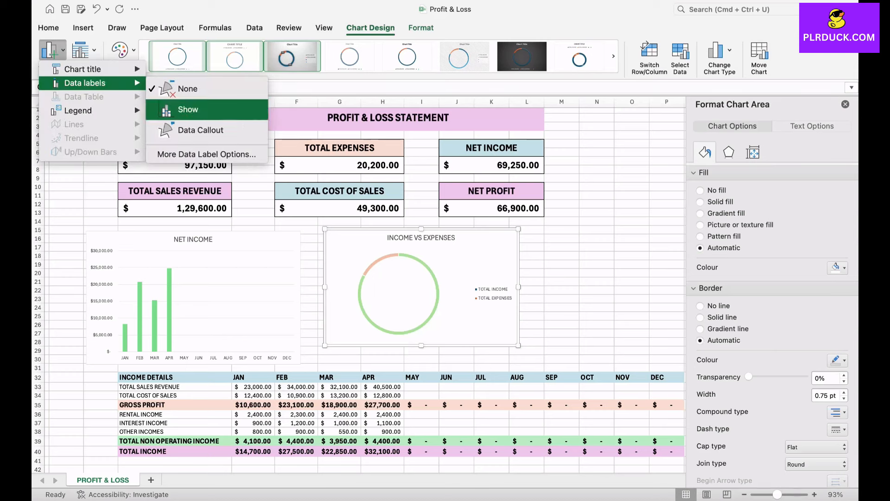
click(201, 130)
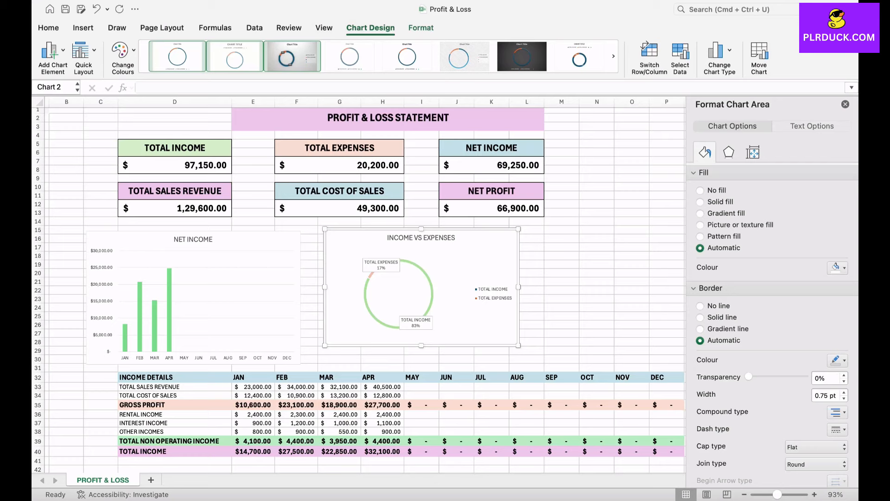
click(846, 104)
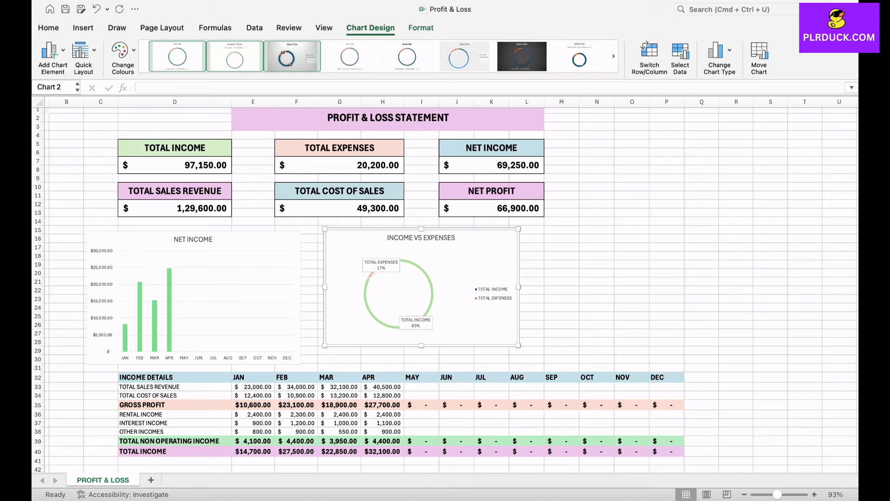
Select the month headers and total sales revenue row, then insert a 2D line chart with markers.
drag(252, 377, 667, 377)
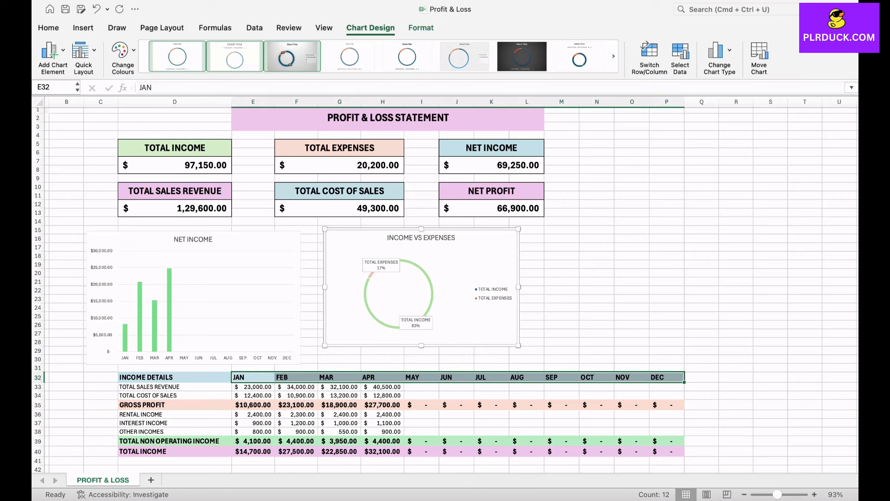
drag(253, 386, 667, 387)
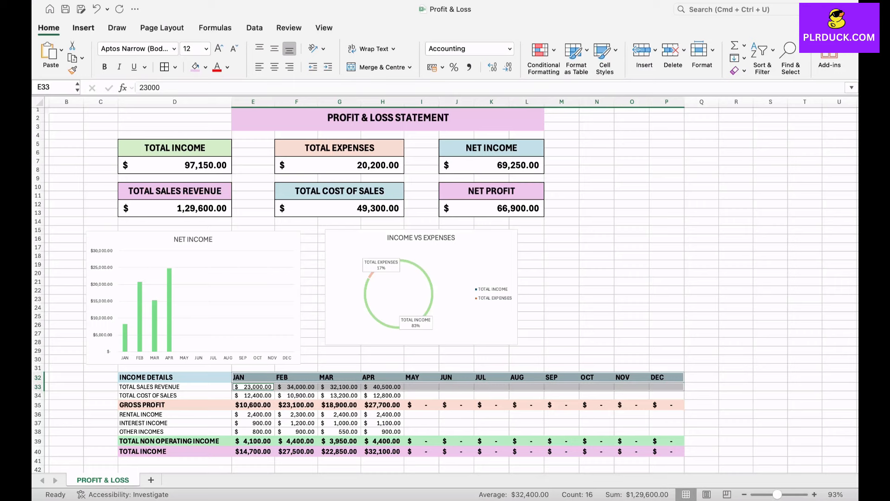
click(83, 28)
click(382, 45)
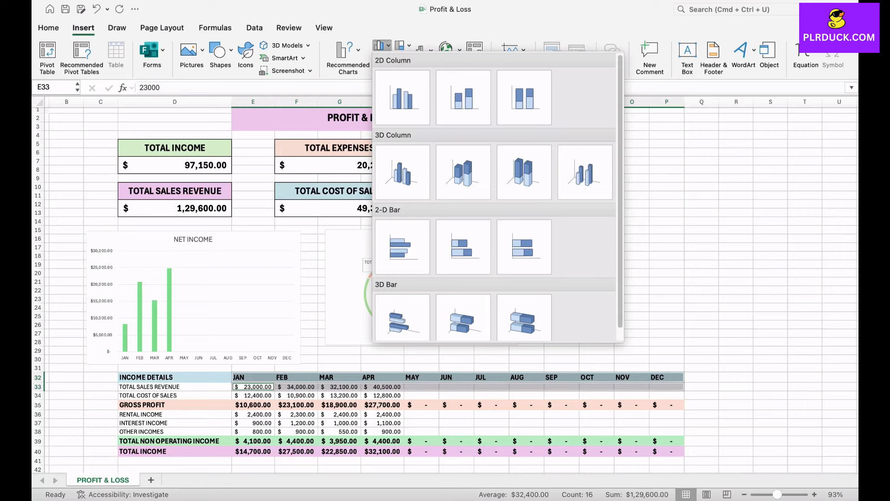
key(Escape)
click(382, 56)
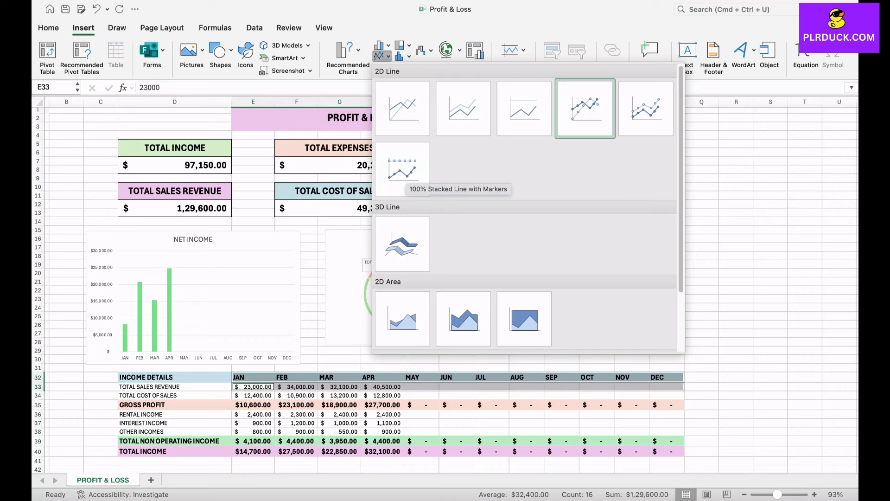
click(585, 108)
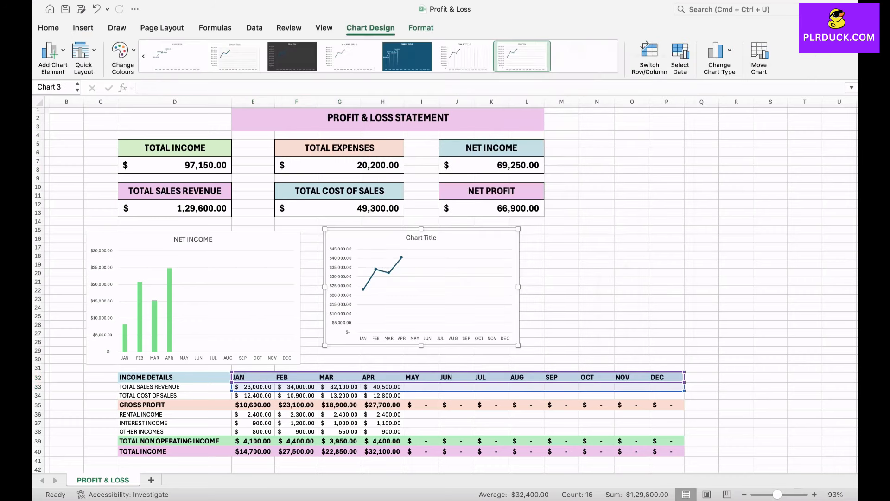
Move the line chart beside the doughnut chart and title it TOTAL SALES REVENUE.
drag(474, 243, 677, 240)
double_click(635, 238)
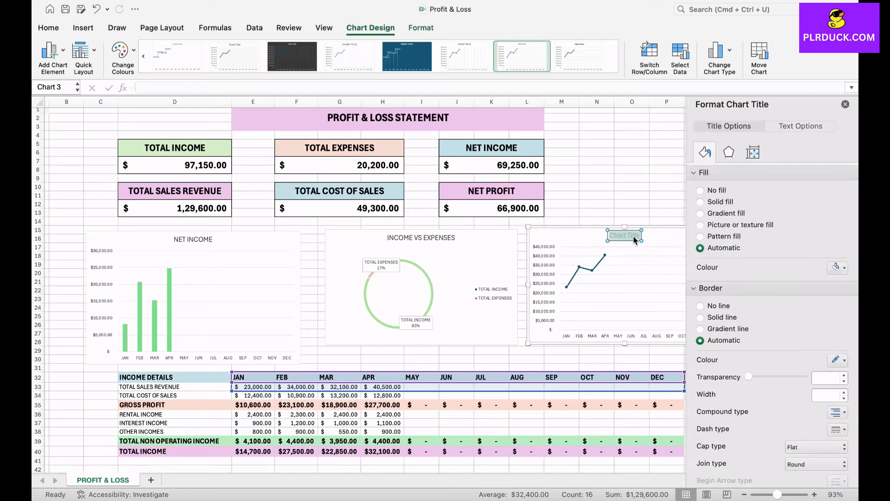
text(TOTAL SALES REVENUE)
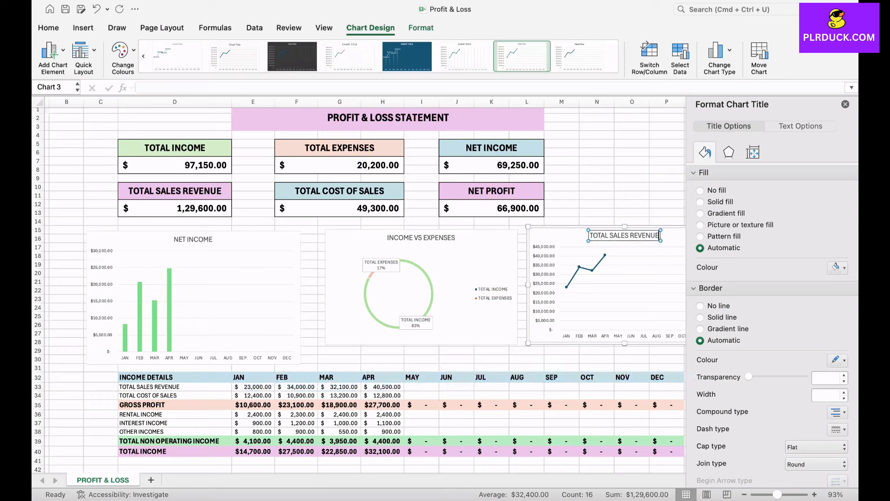
click(631, 204)
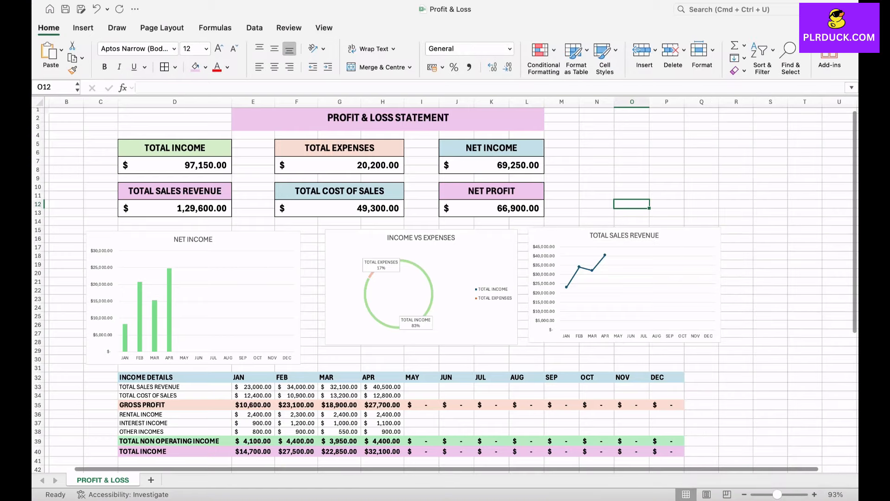
Examine the three dashboard charts and the income, expense and tax tables at different zoom levels.
scroll(656, 249, up, 5)
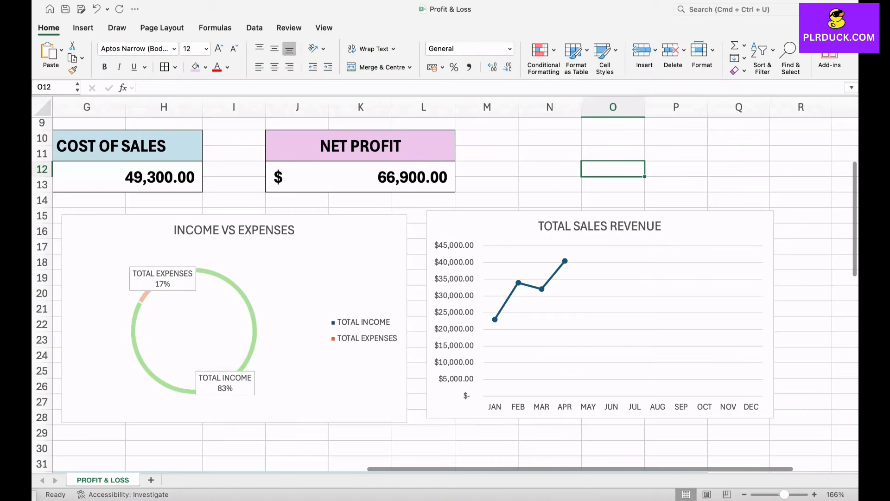
mouse_move(495, 320)
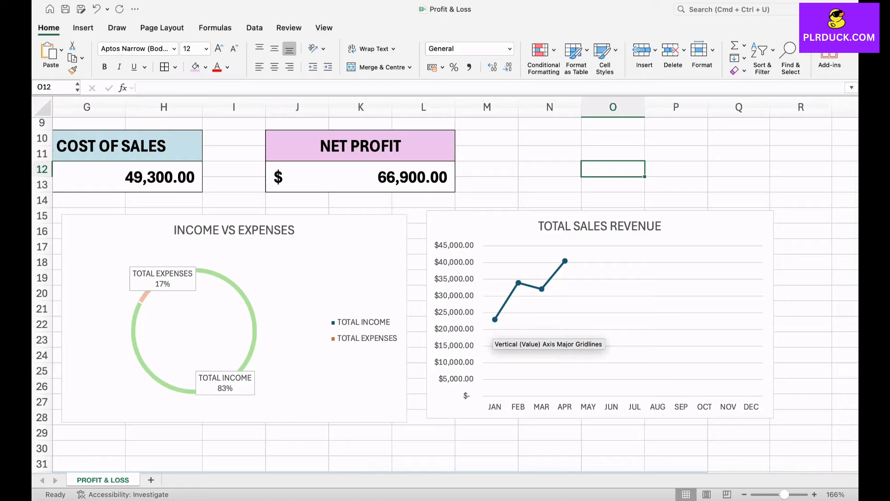
mouse_move(519, 283)
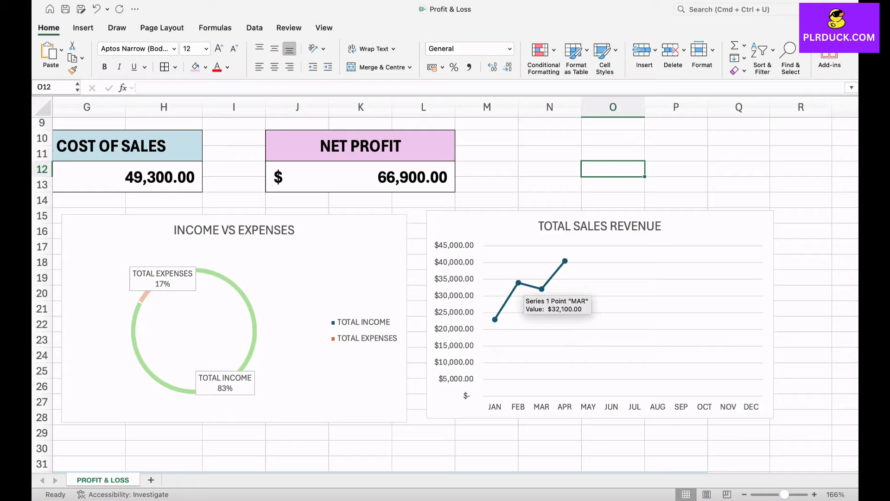
mouse_move(565, 261)
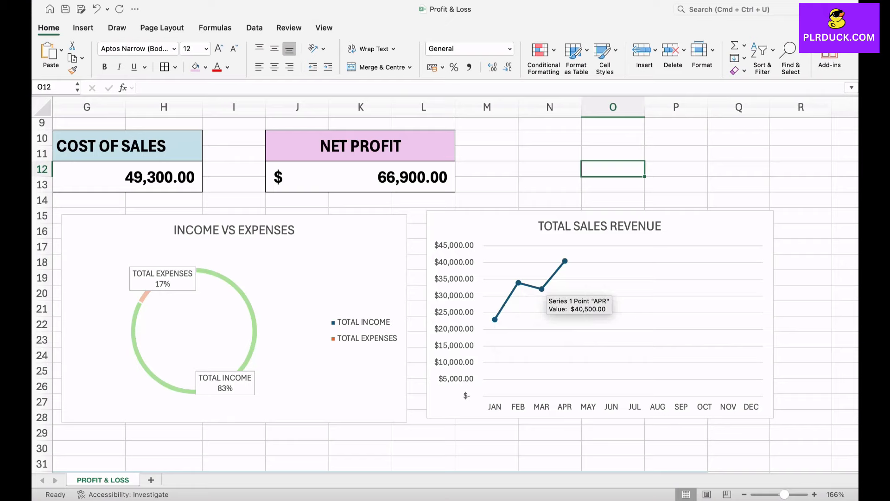
scroll(452, 378, up, 2)
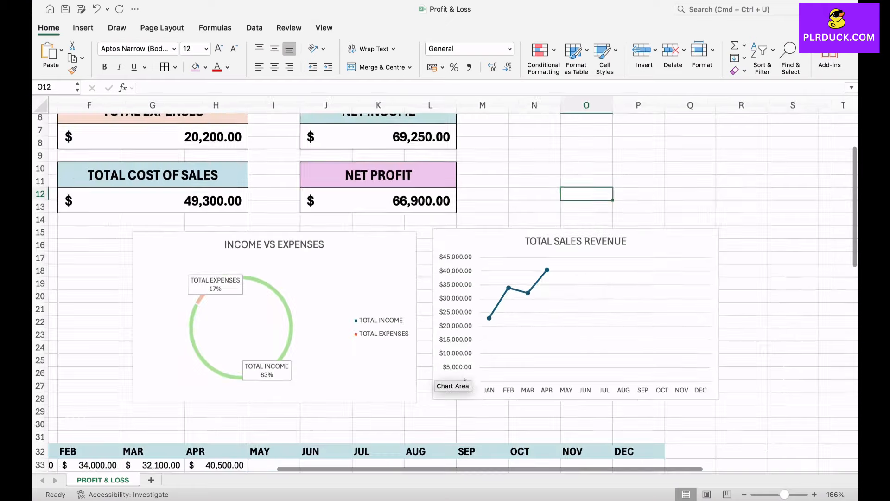
scroll(478, 341, down, 2)
scroll(478, 341, down, 3)
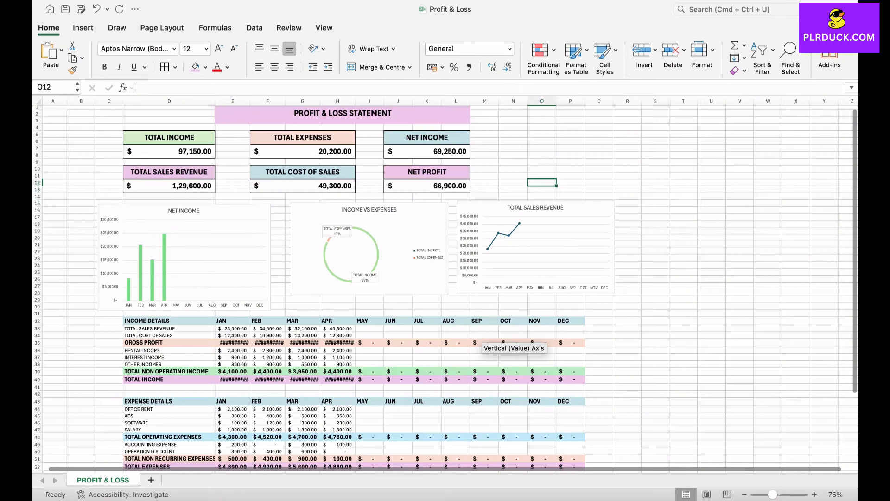
scroll(477, 340, up, 4)
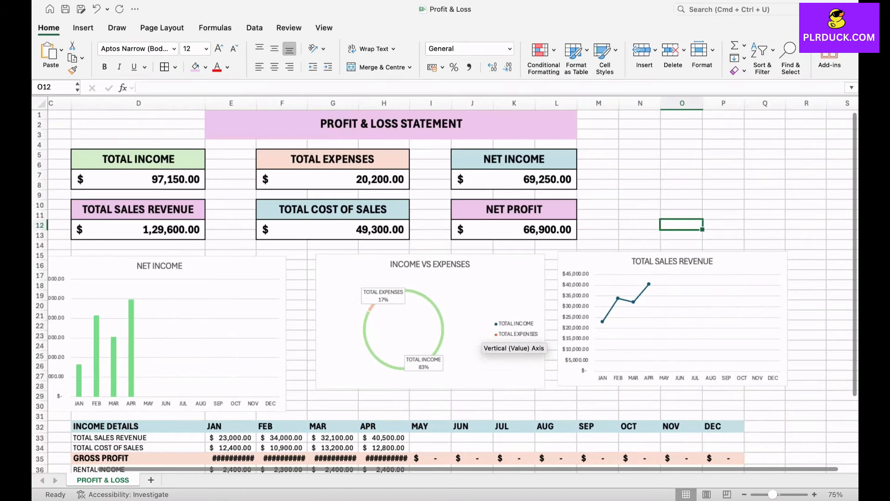
scroll(478, 341, up, 3)
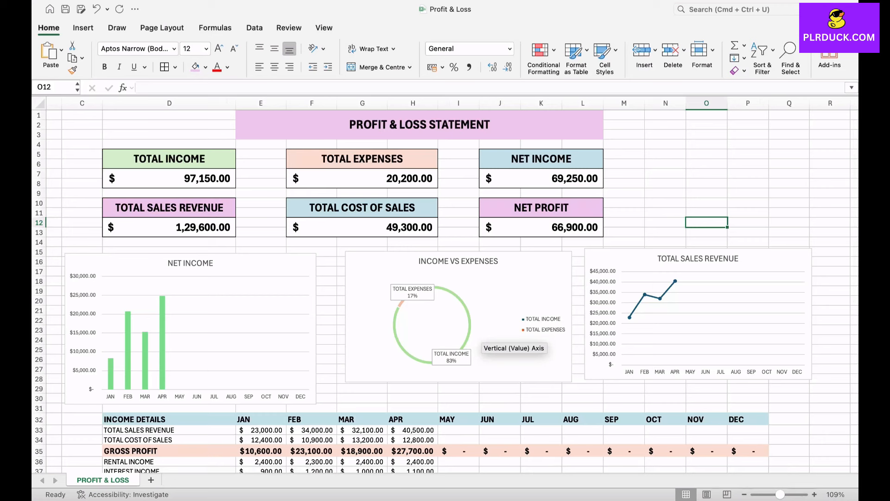
scroll(477, 341, down, 5)
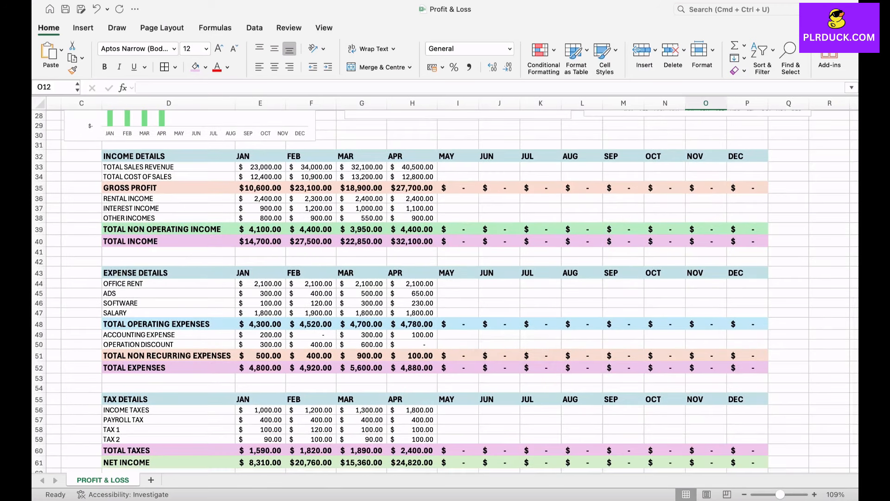
scroll(445, 292, down, 3)
scroll(445, 292, up, 4)
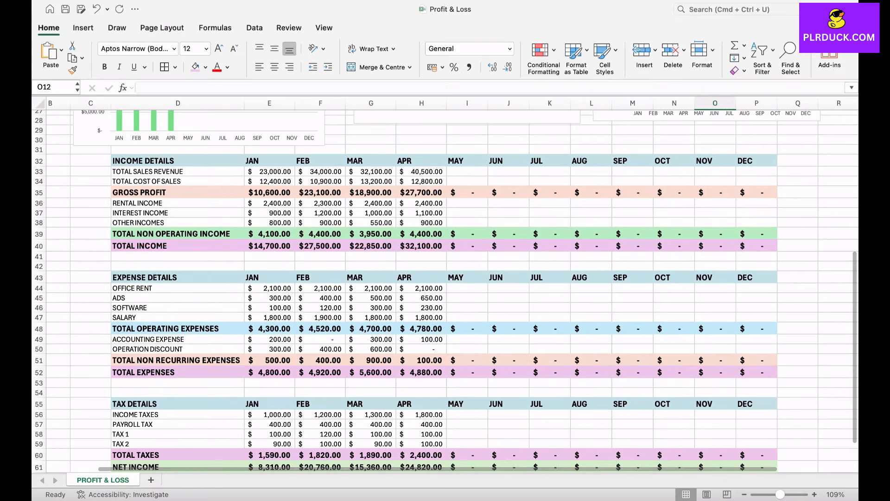
scroll(445, 292, up, 5)
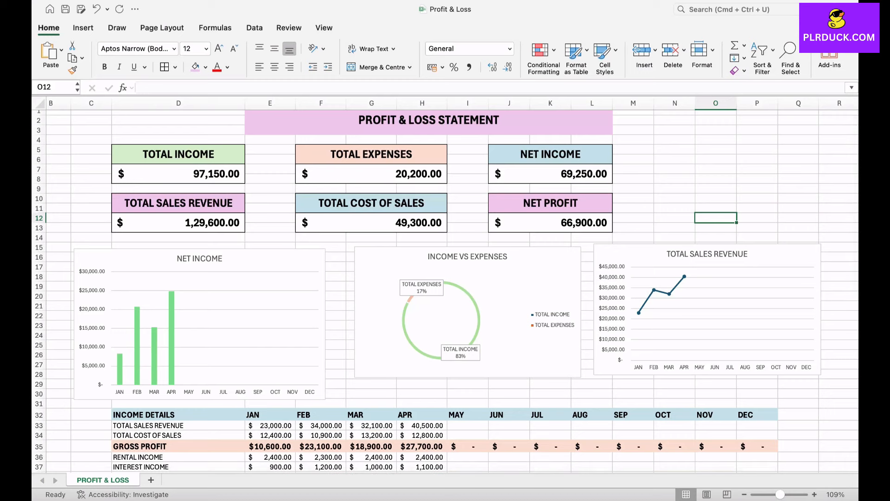
click(798, 169)
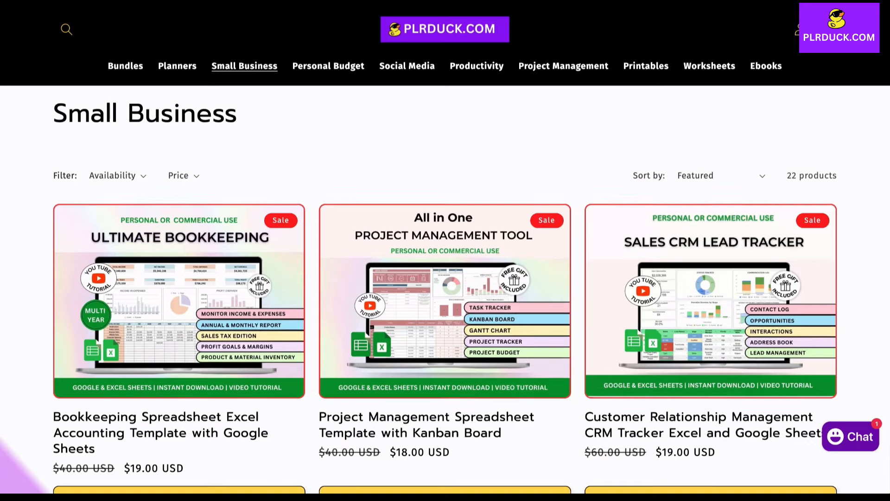
scroll(445, 255, down, 4)
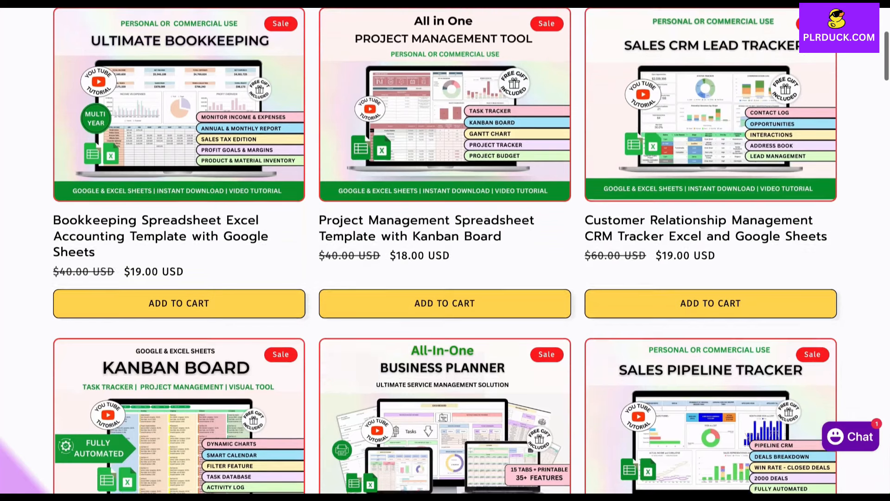
scroll(445, 255, down, 6)
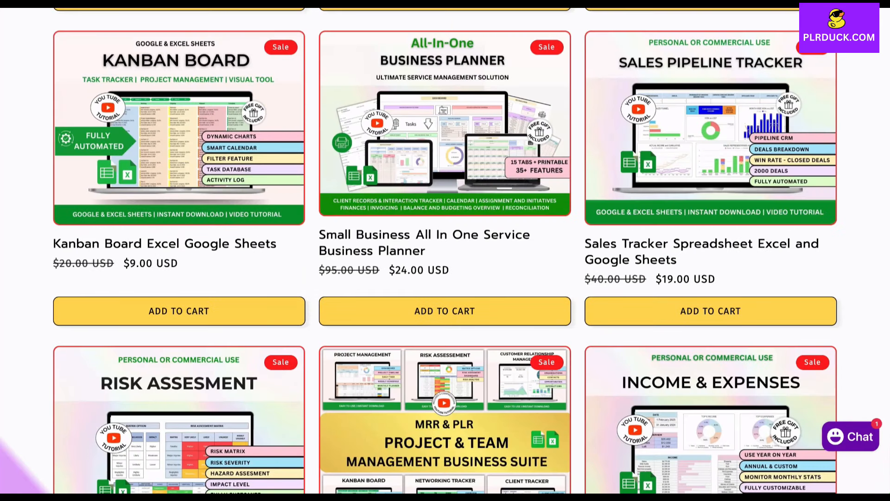
scroll(445, 255, down, 5)
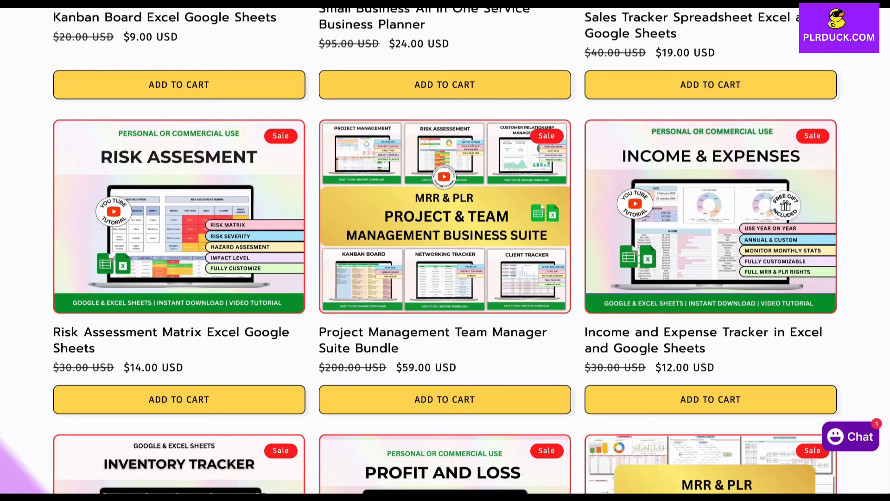
scroll(446, 255, down, 6)
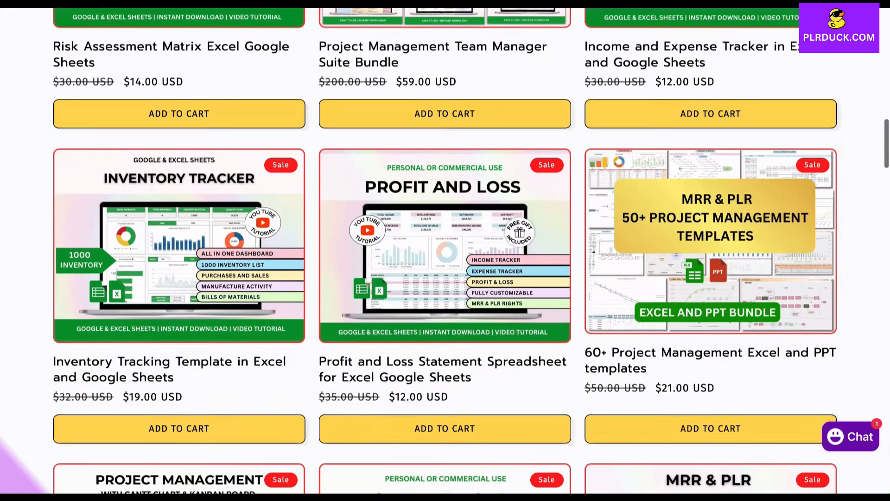
scroll(445, 255, down, 3)
scroll(446, 255, down, 3)
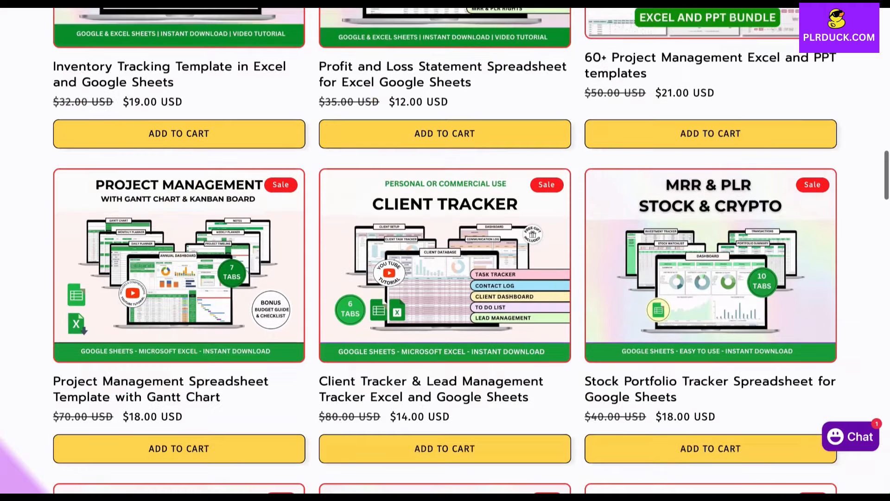
scroll(611, 400, down, 4)
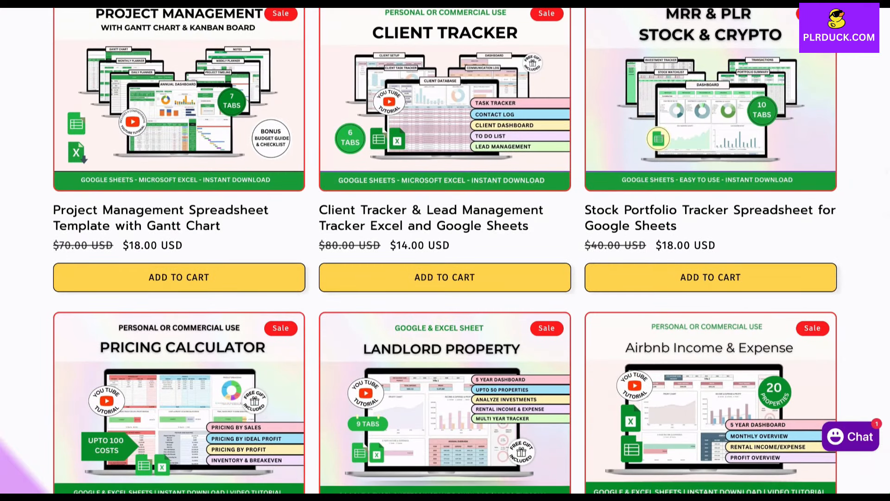
scroll(612, 400, down, 5)
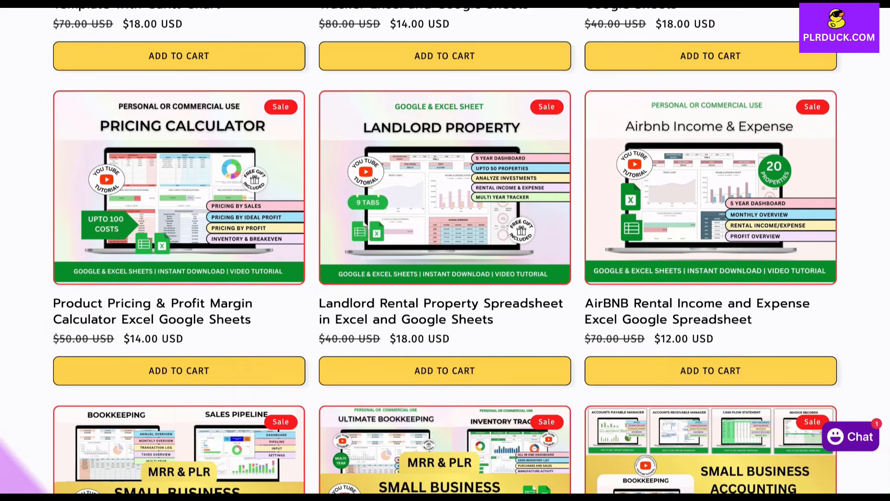
scroll(445, 251, down, 5)
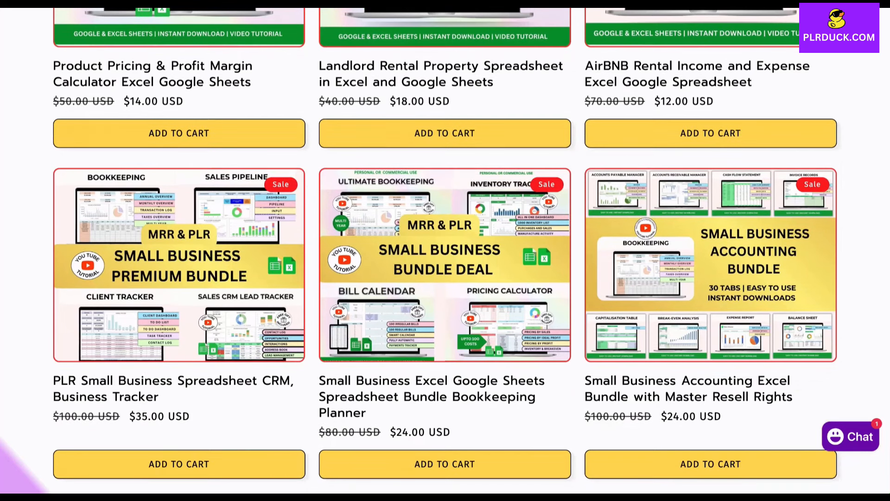
scroll(445, 251, up, 4)
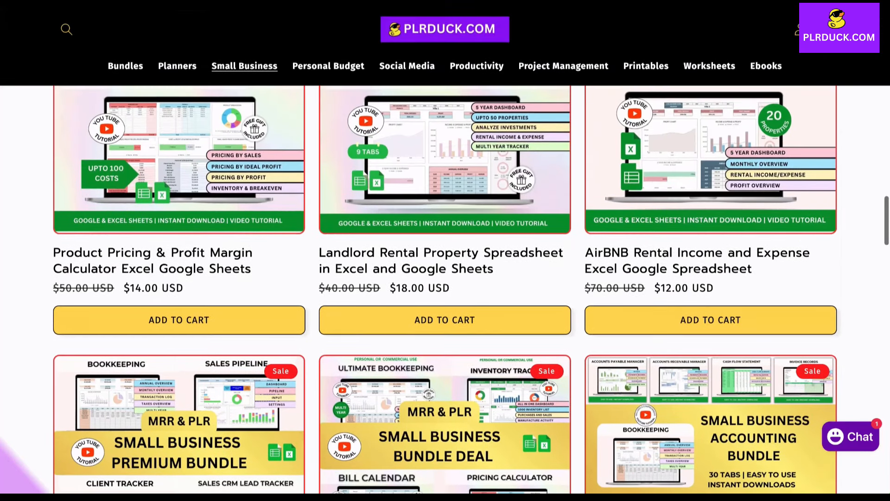
scroll(445, 250, up, 3)
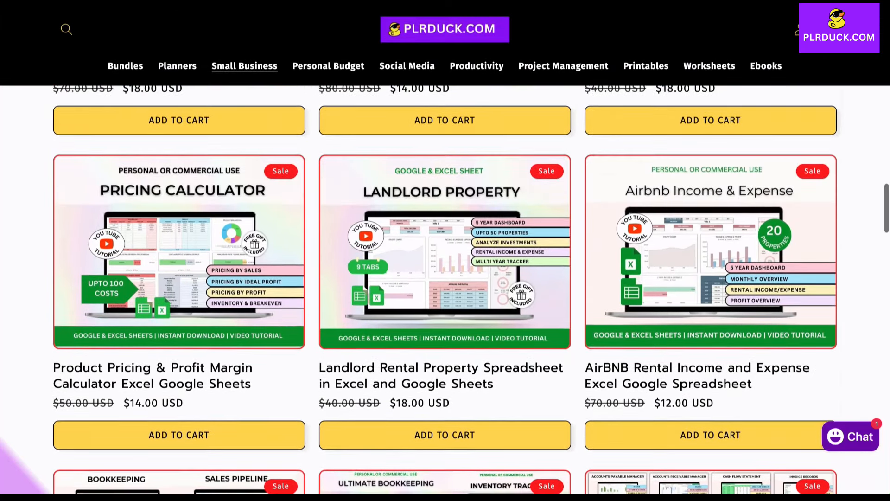
scroll(445, 279, up, 1)
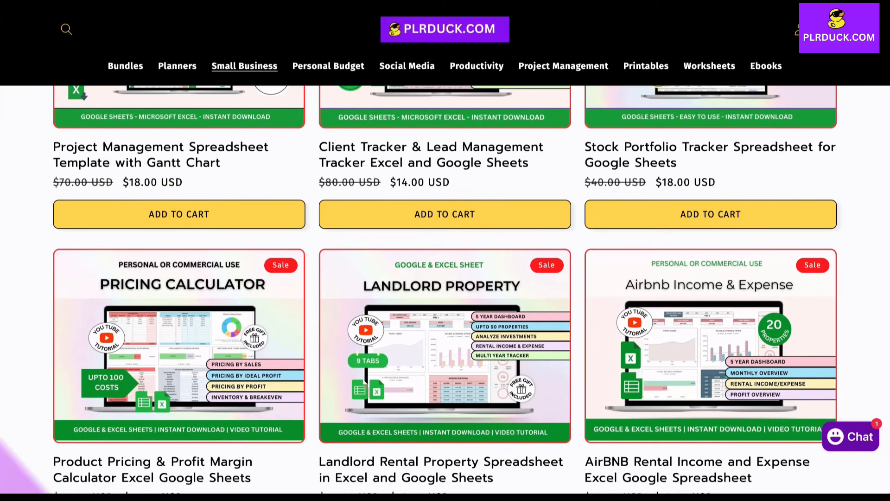
scroll(445, 288, up, 3)
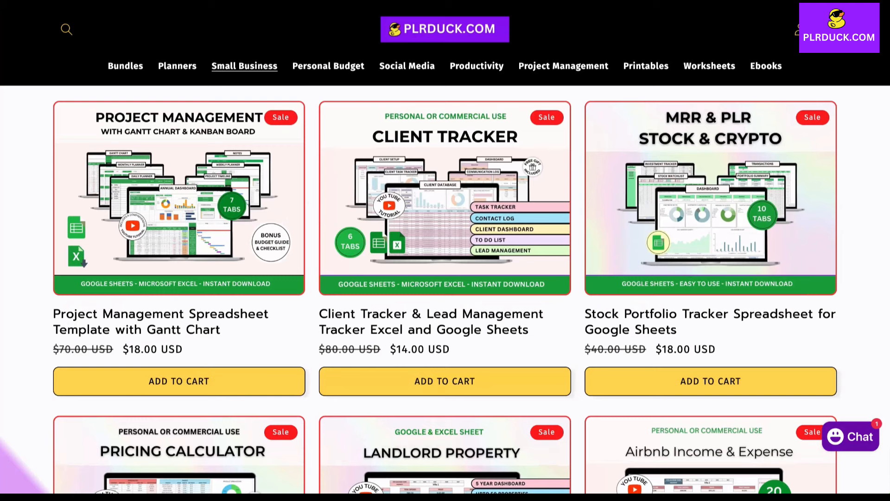
scroll(445, 288, up, 4)
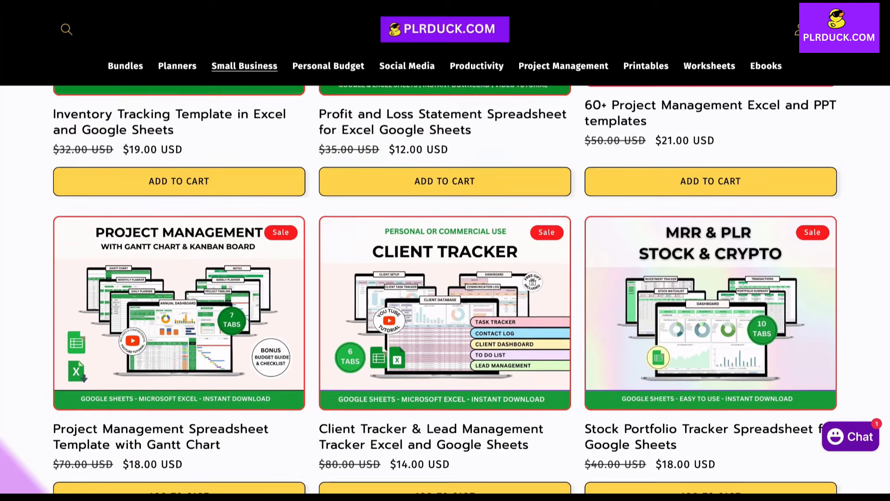
scroll(445, 288, up, 6)
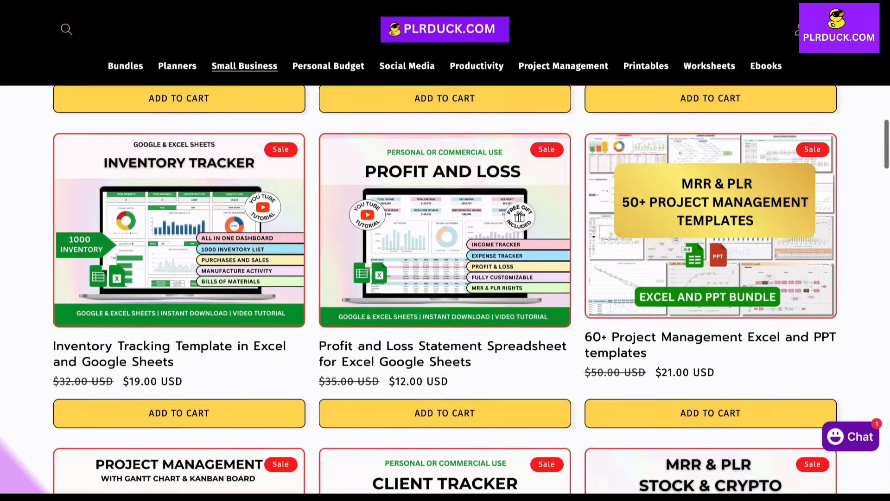
scroll(445, 288, up, 1)
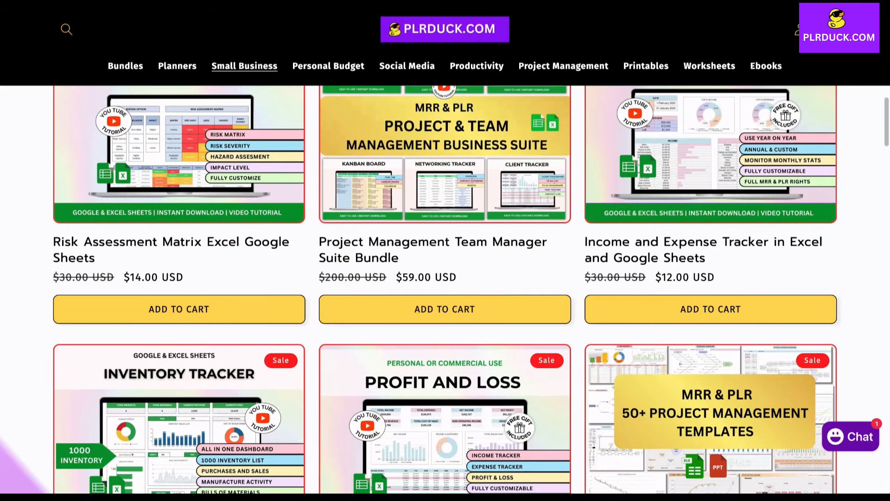
scroll(446, 288, up, 9)
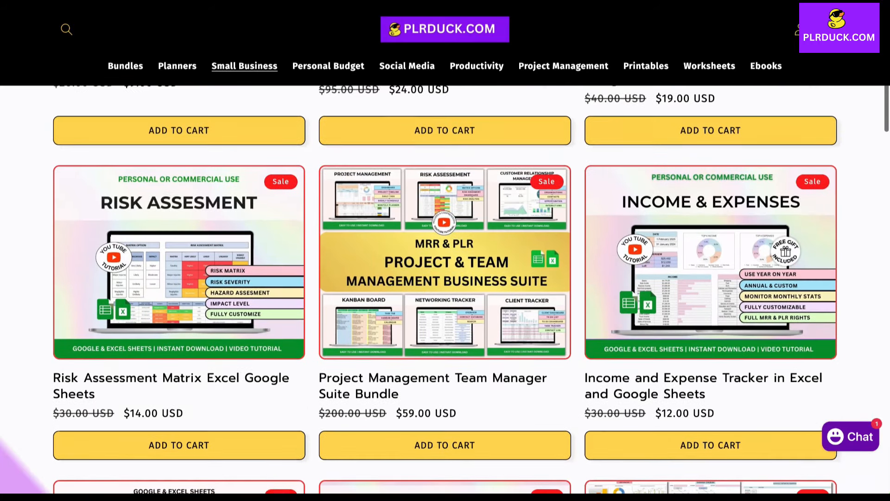
scroll(445, 287, up, 5)
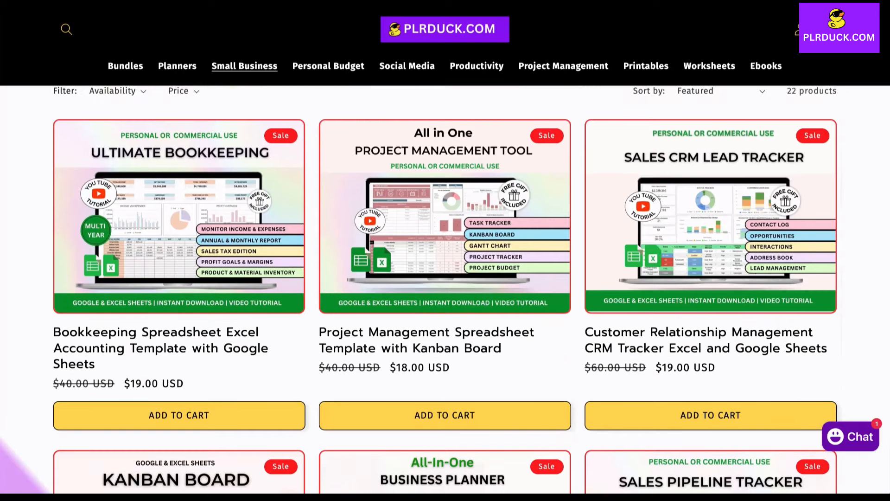